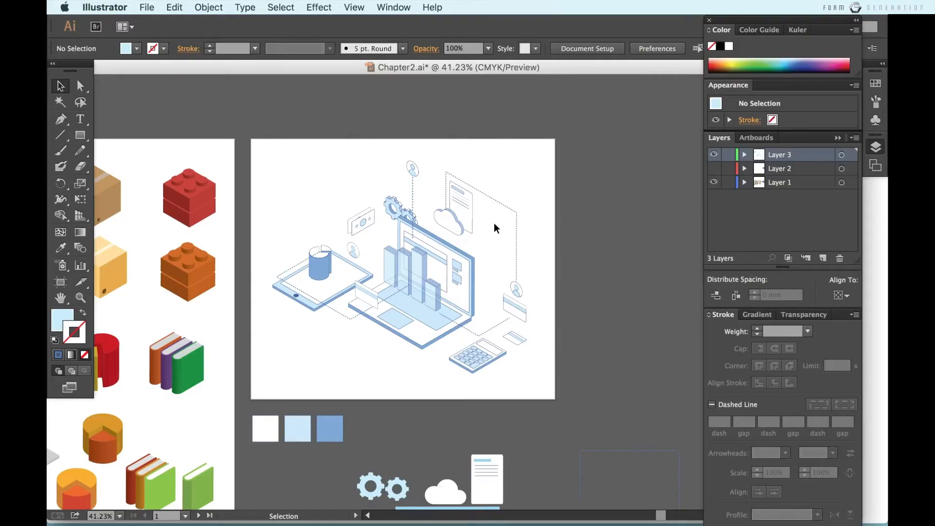
- Examine the finished isometric illustration and the flat source graphics below it, including the tablet, laptop, calculator, bars, card and user icons
scroll(493, 223, "left", 3)
scroll(661, 275, "right", 2)
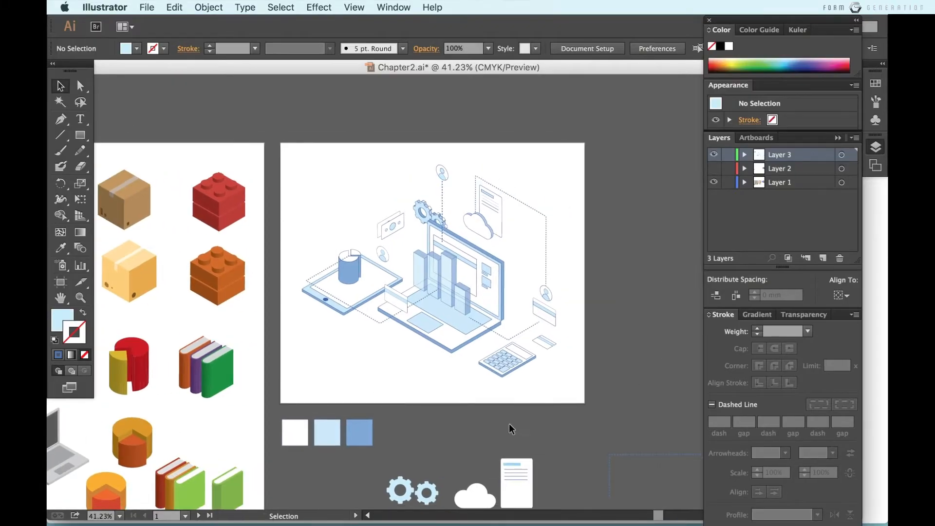
scroll(455, 364, "down", 5)
scroll(456, 364, "up", 2)
scroll(456, 363, "down", 4)
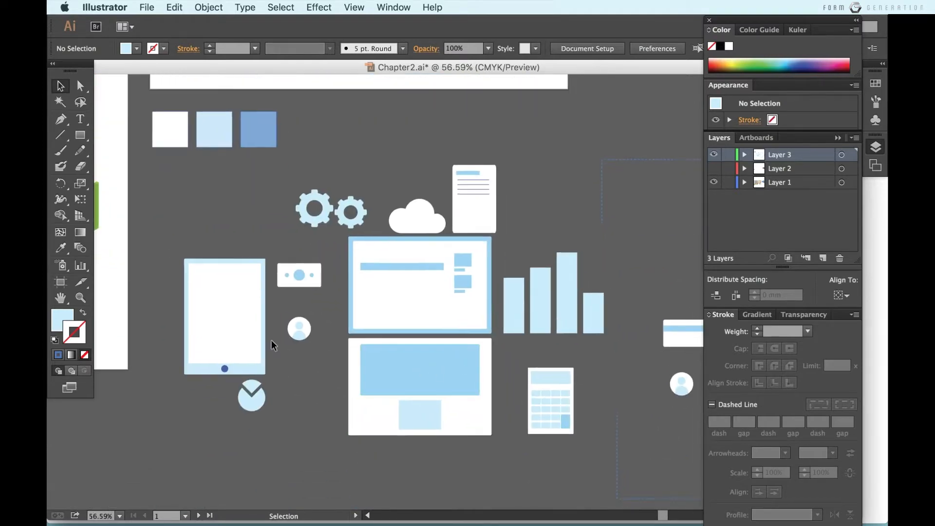
left_click(253, 336)
left_click(299, 329)
left_click(391, 312)
left_click(413, 376)
left_click(560, 397)
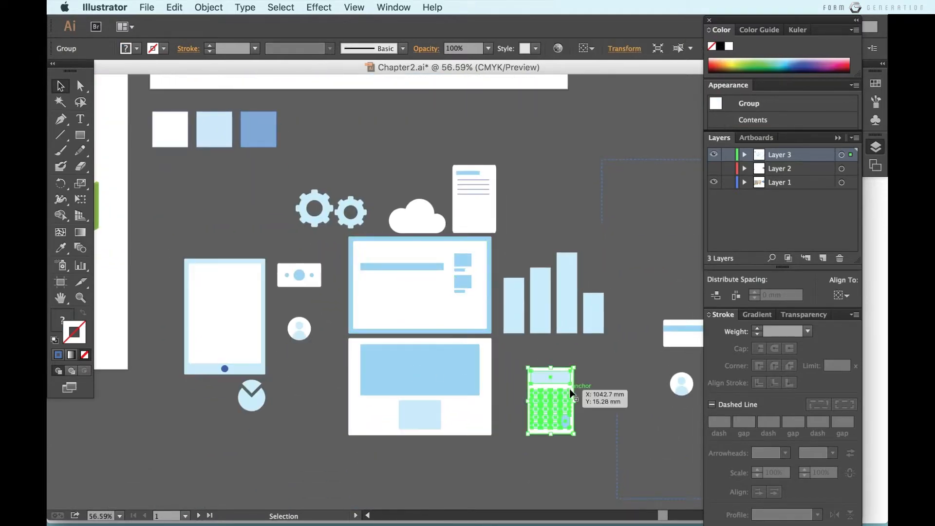
left_click(555, 322)
scroll(550, 319, "right", 3)
left_click(631, 325)
left_click(620, 375)
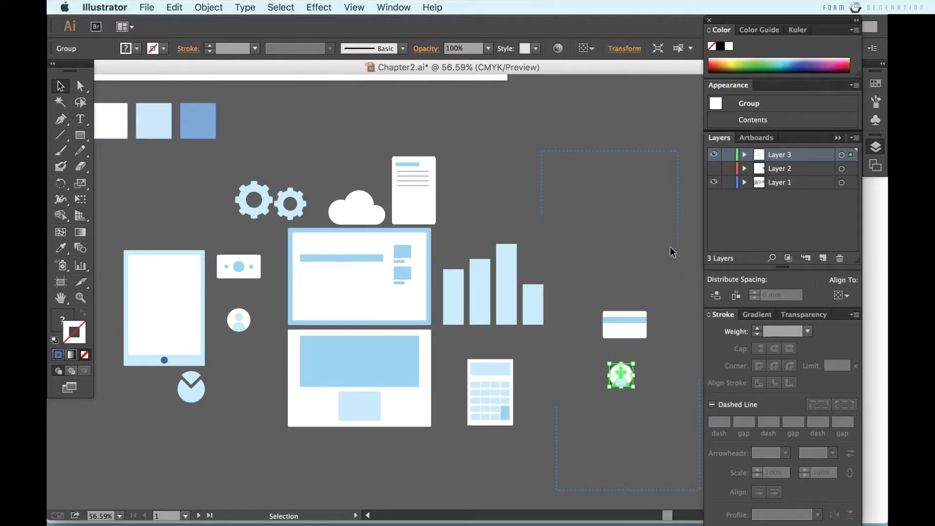
scroll(670, 246, "up", 2)
scroll(670, 246, "left", 2)
left_click(323, 227)
left_click(344, 159)
scroll(341, 154, "down", 3)
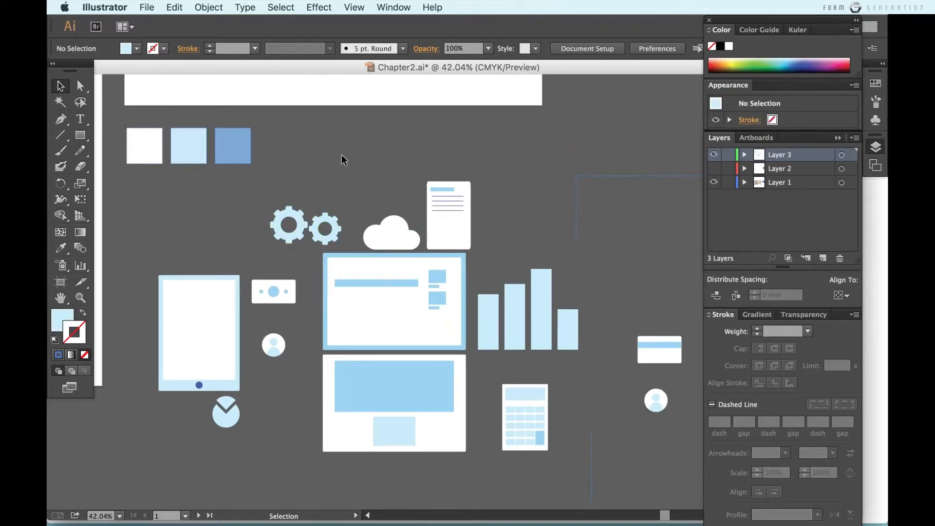
scroll(330, 172, "up", 2)
scroll(330, 171, "left", 1)
scroll(253, 270, "up", 2)
scroll(253, 270, "right", 1)
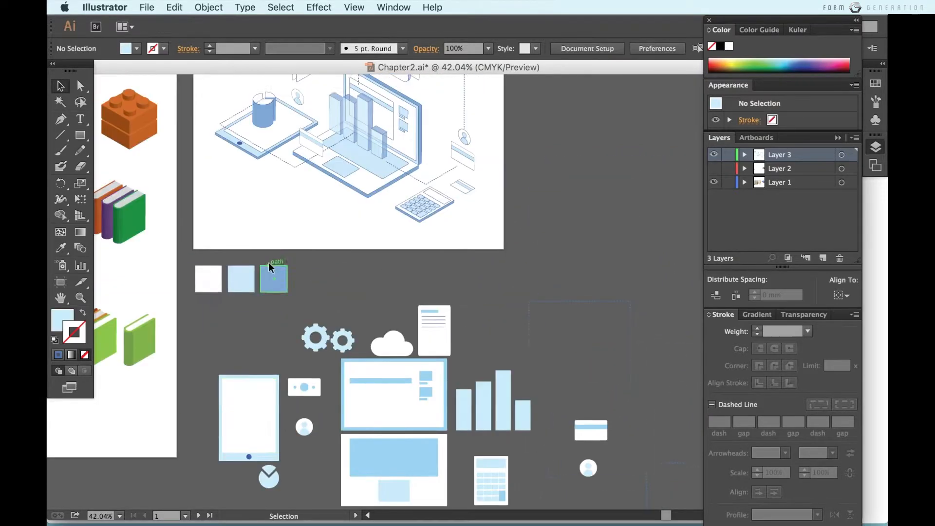
- Apply a 3D Extrude & Bevel to the flat tablet with Isometric Top position, 10 pt depth and 0 blend steps
left_click(246, 418)
left_click(319, 7)
mouse_move(457, 90)
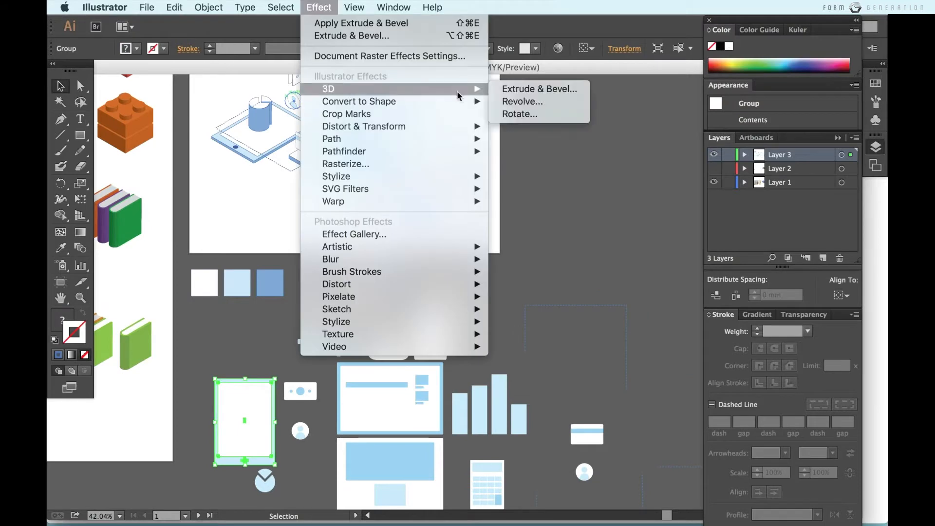
left_click(544, 90)
left_click(676, 50)
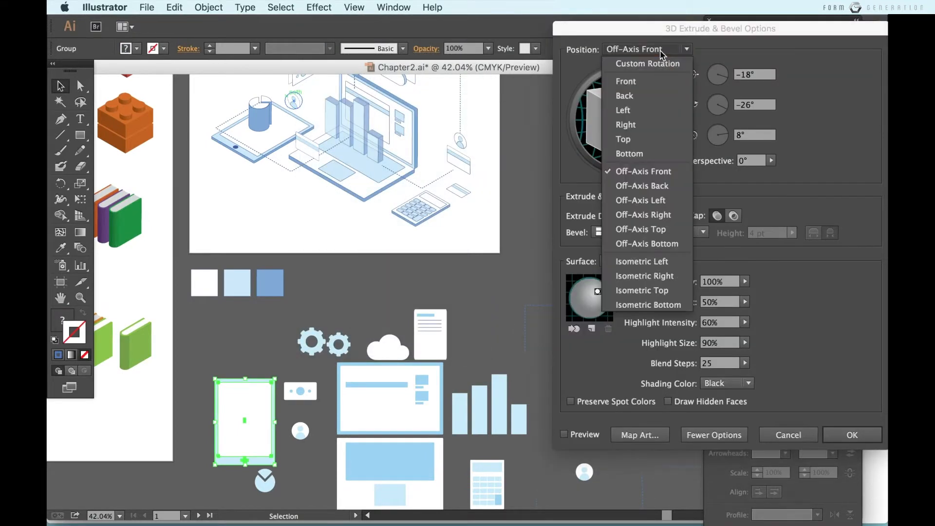
left_click(651, 291)
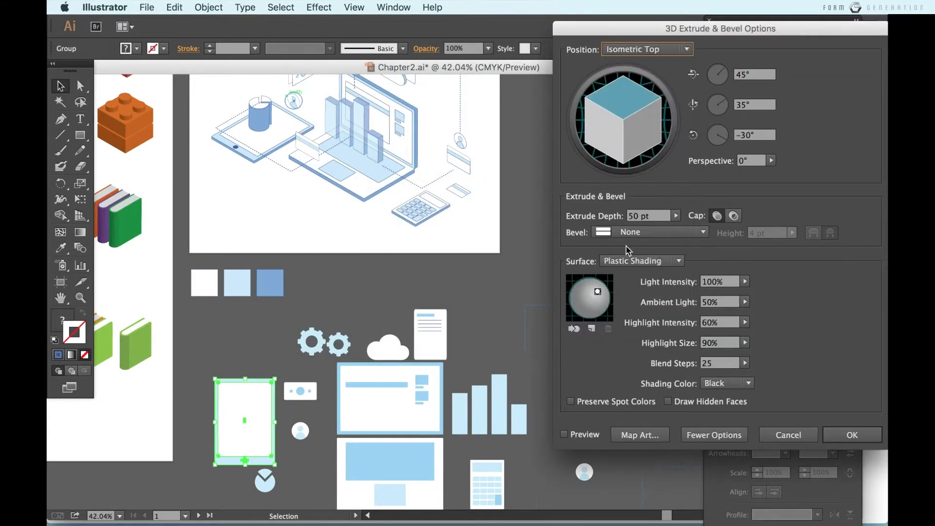
left_click(708, 364)
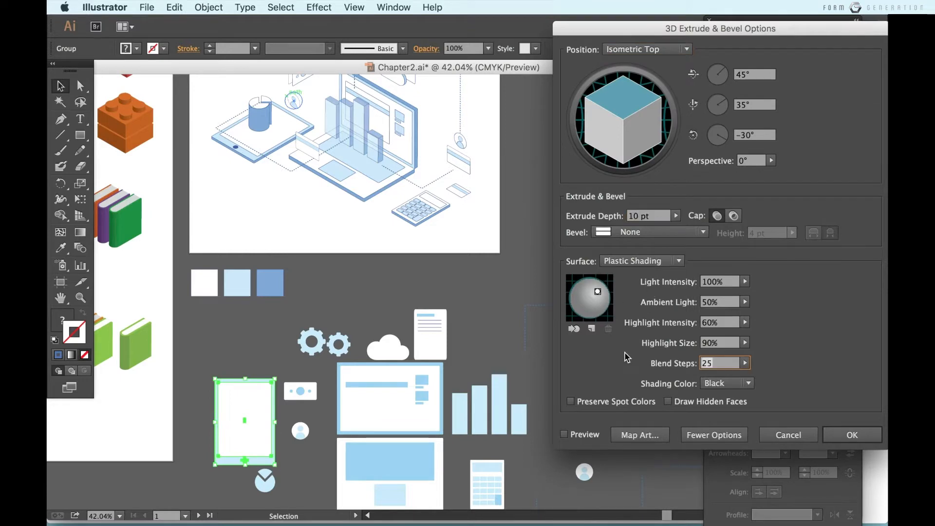
left_click(582, 434)
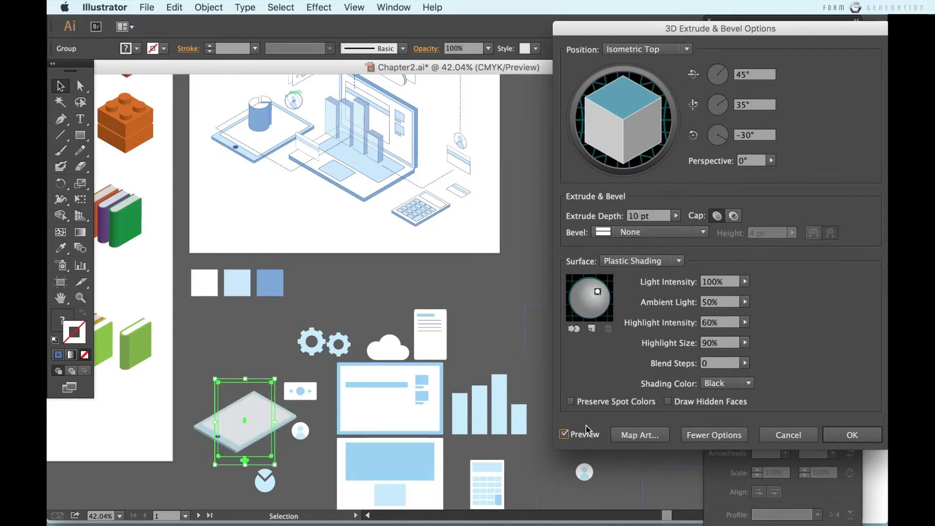
left_click(849, 436)
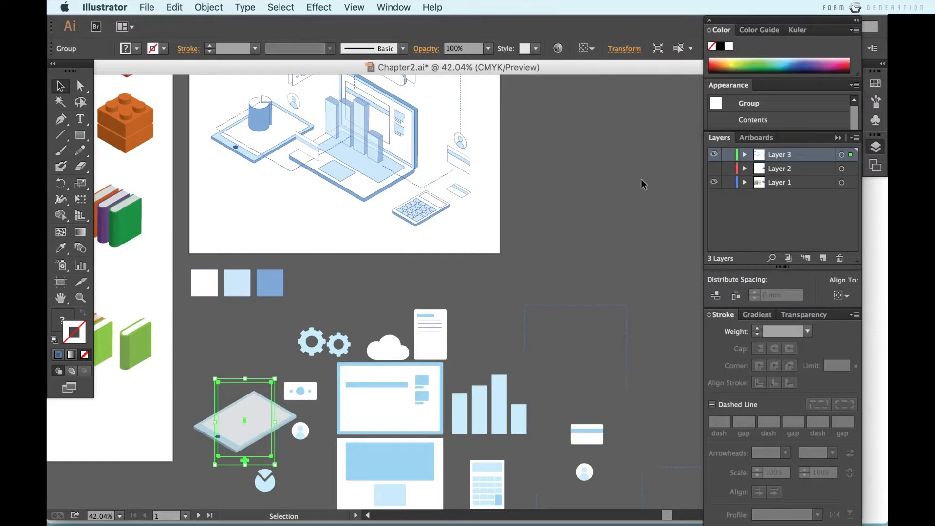
- Apply a 3D Extrude & Bevel to the laptop keyboard base with Isometric Top position, 10 pt depth and 0 blend steps
scroll(360, 392, "down", 2)
left_click(365, 431)
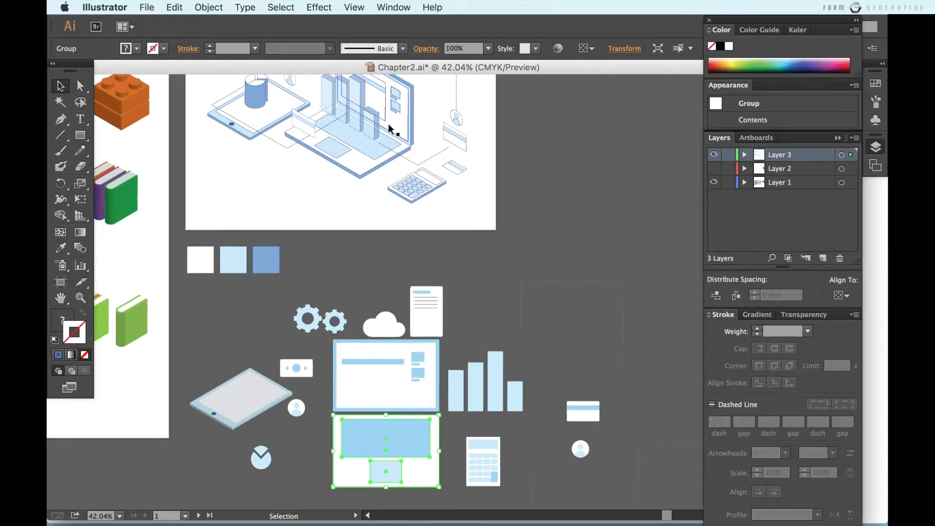
left_click(744, 155)
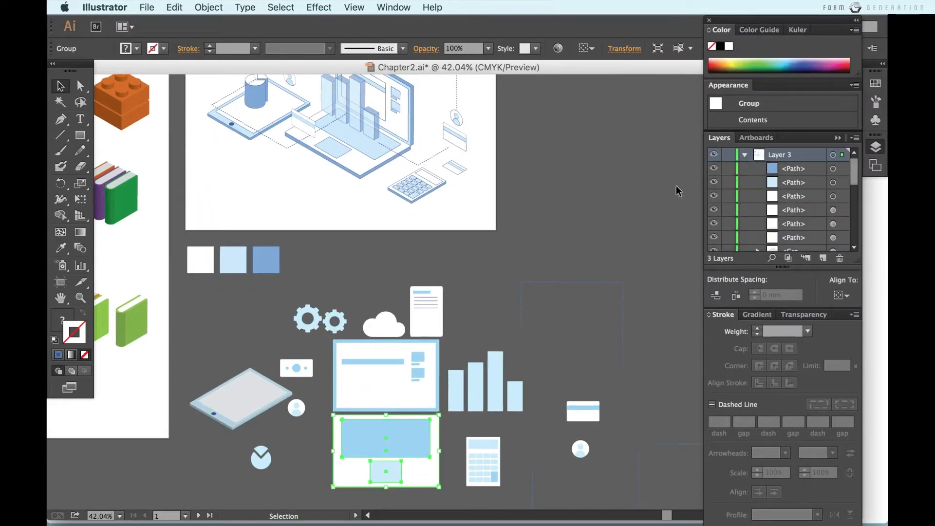
left_click(321, 7)
mouse_move(336, 87)
left_click(565, 87)
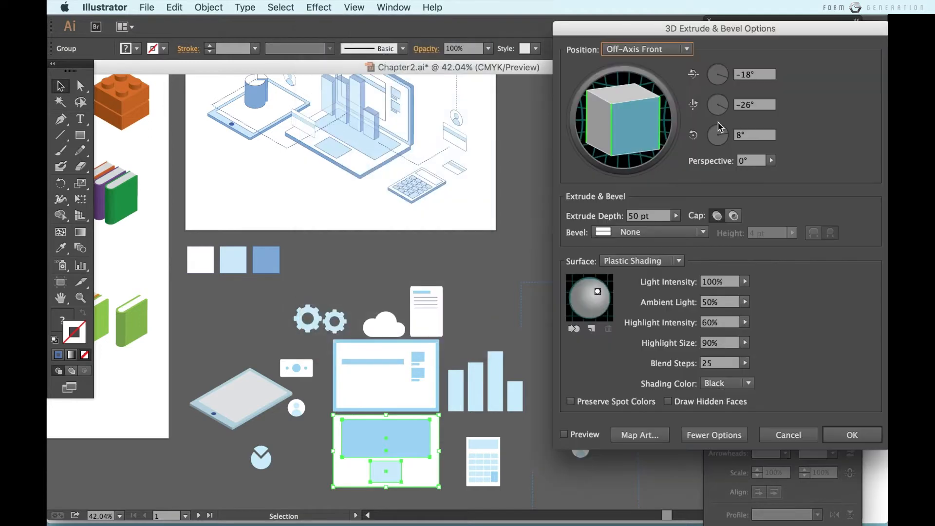
left_click(657, 50)
left_click(641, 290)
left_click(575, 217)
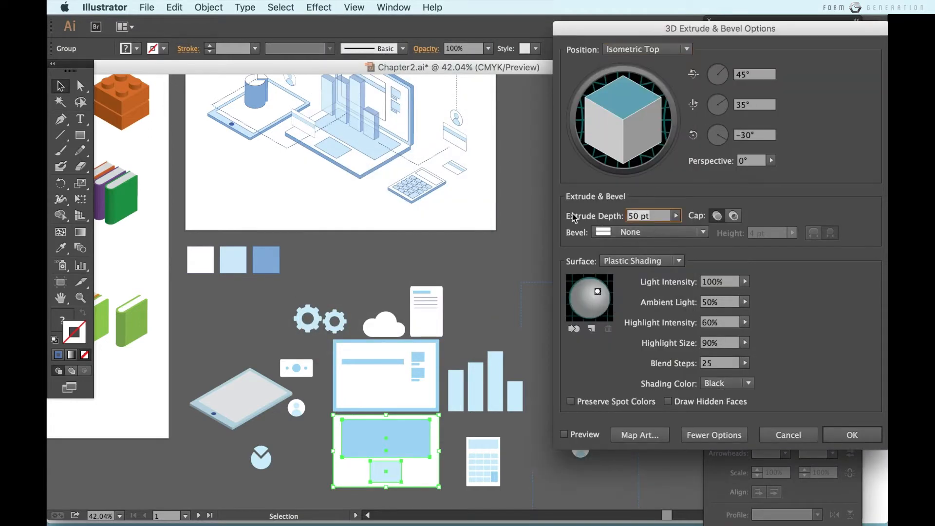
double_click(720, 363)
type("0")
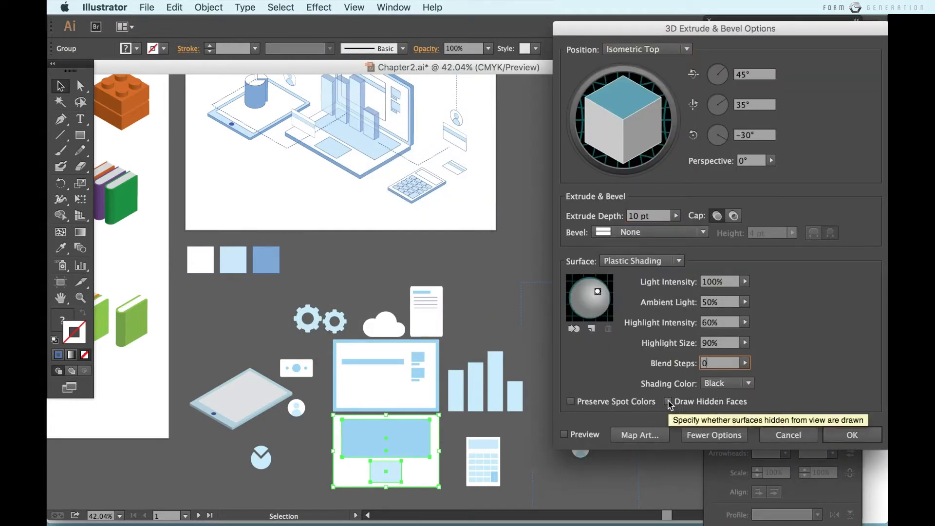
left_click(564, 434)
left_click(852, 435)
- Apply a 3D Extrude & Bevel to the laptop screen with Isometric Left position and 10 pt depth
left_click(400, 368)
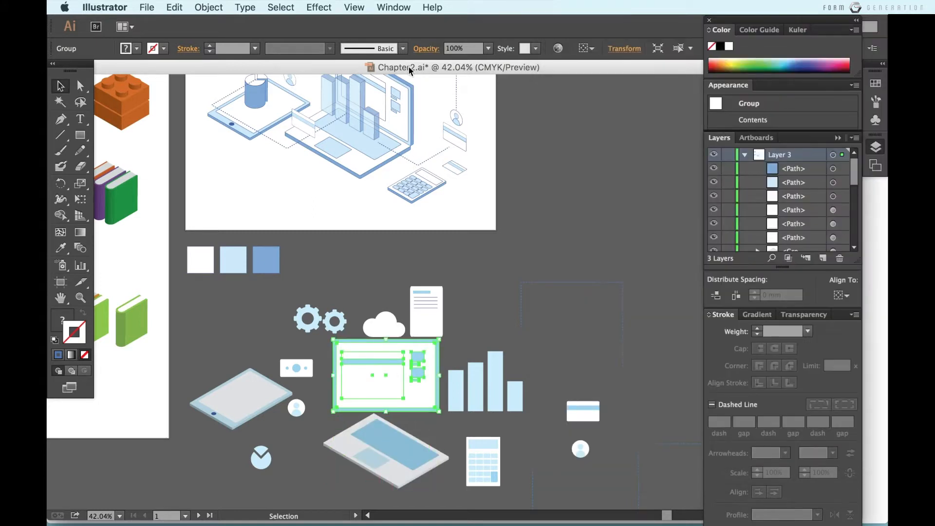
left_click(323, 9)
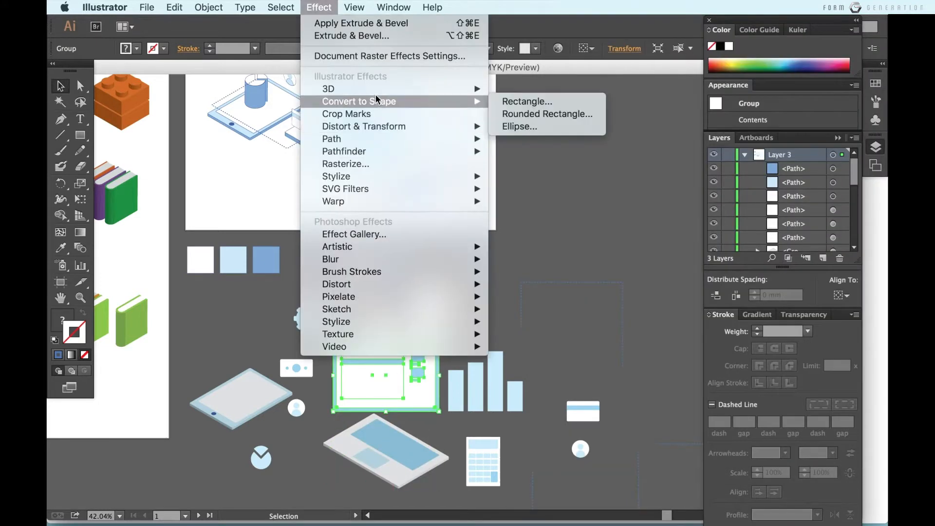
left_click(531, 93)
left_click(628, 49)
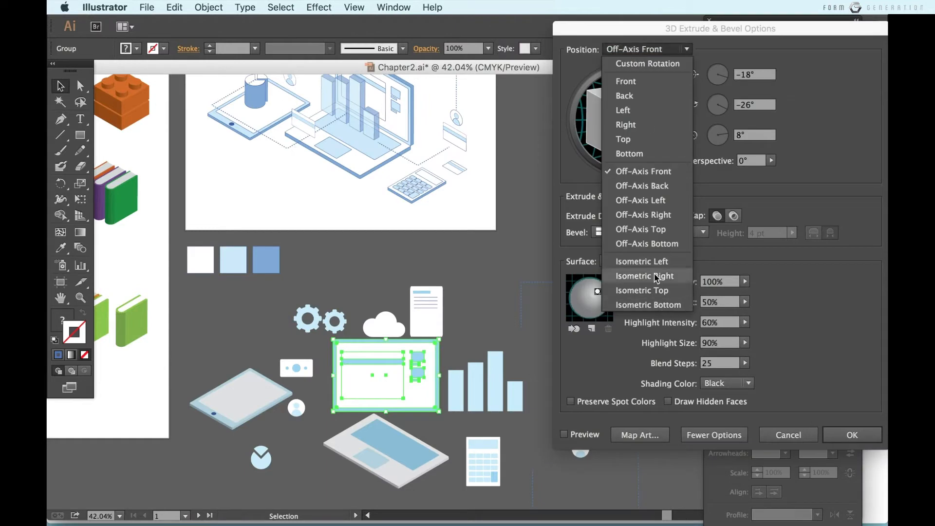
left_click(633, 260)
left_click(593, 433)
left_click(659, 215)
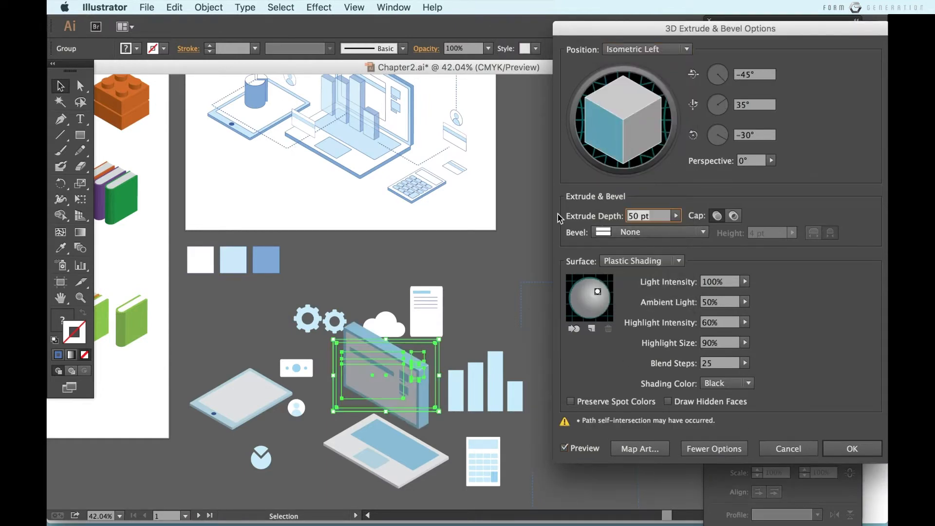
key("Tab")
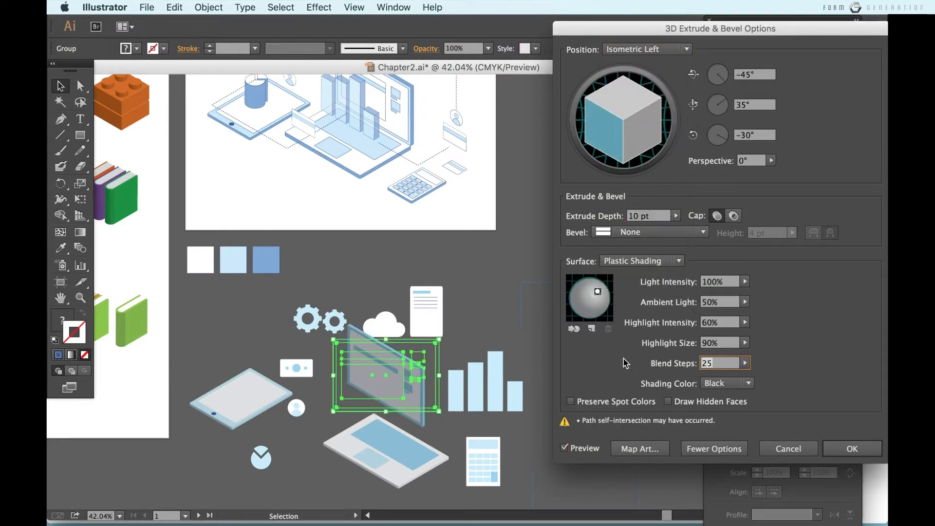
key("Return")
- Move the laptop base up to meet the screen, and nudge the screen left and up to fit the base's rear edge
left_click(419, 462)
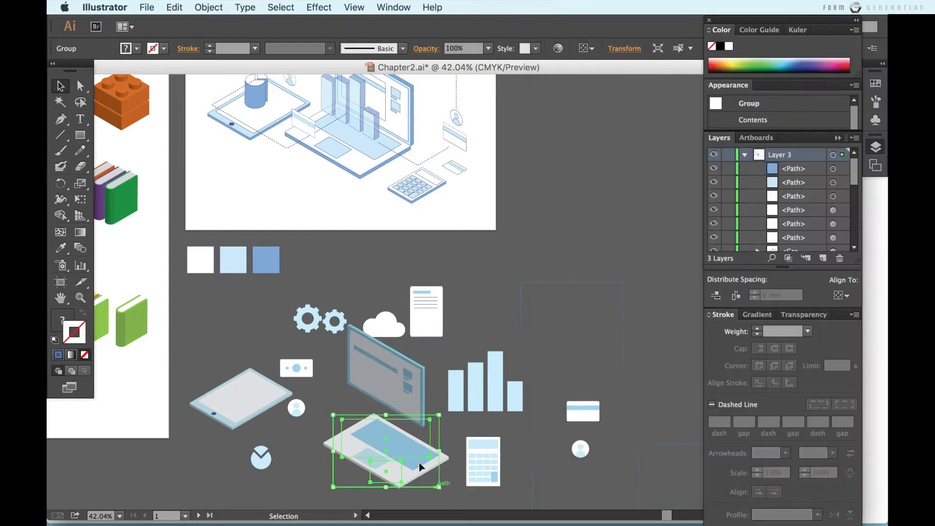
left_click_drag(419, 463, 407, 399)
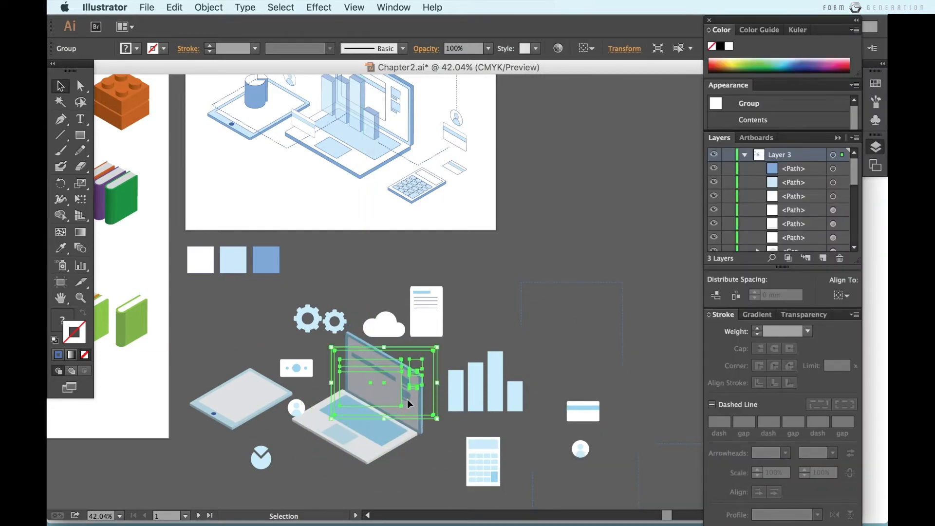
key("Left")
key("Left")
key("Left")
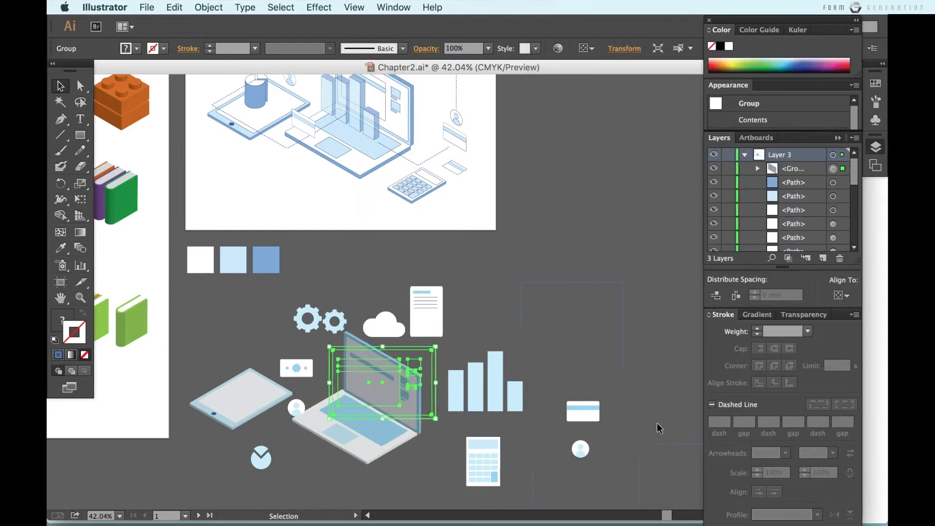
key("Up")
key("Up")
key("Up")
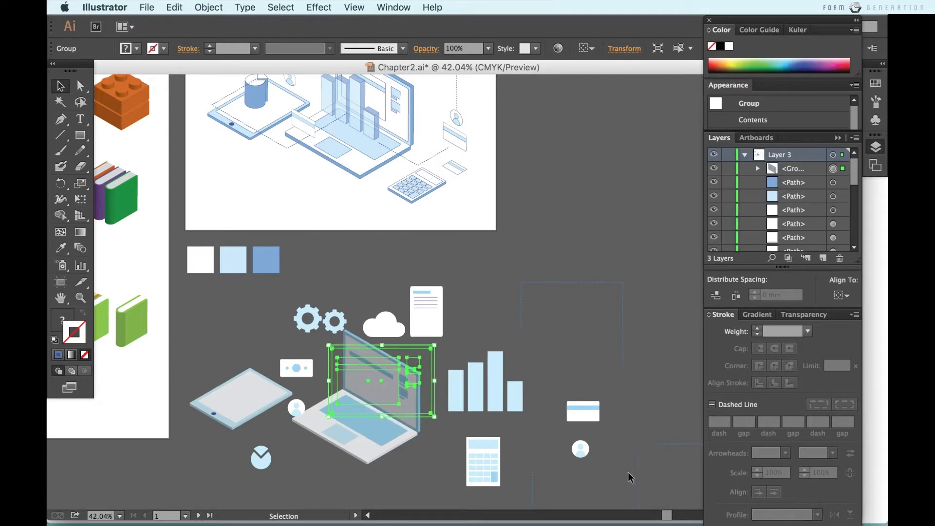
- Extrude the calculator in 3D with Isometric Top position, 10 pt depth and 0 blend steps, and move it beside the laptop's front corner
left_click(287, 457)
left_click(267, 459)
scroll(457, 445, "down", 1)
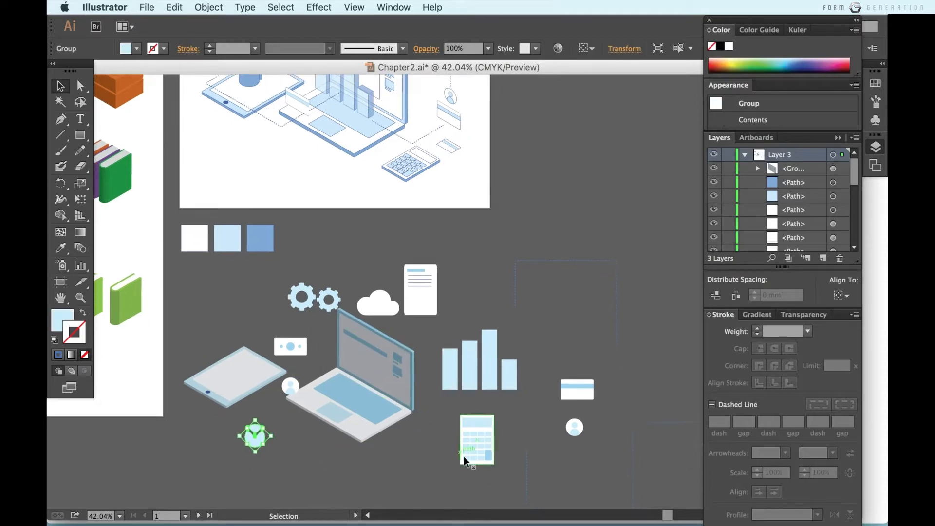
left_click(464, 457)
left_click(319, 9)
mouse_move(359, 92)
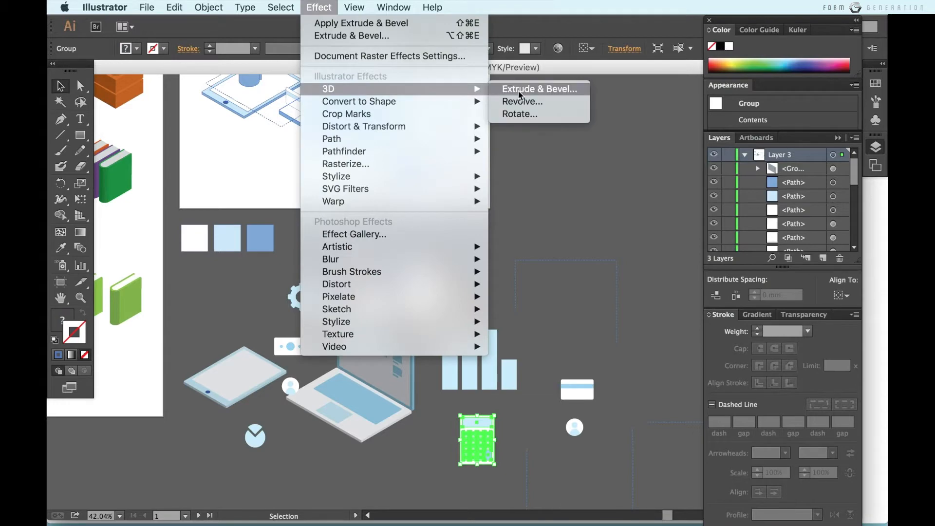
left_click(533, 88)
left_click(643, 53)
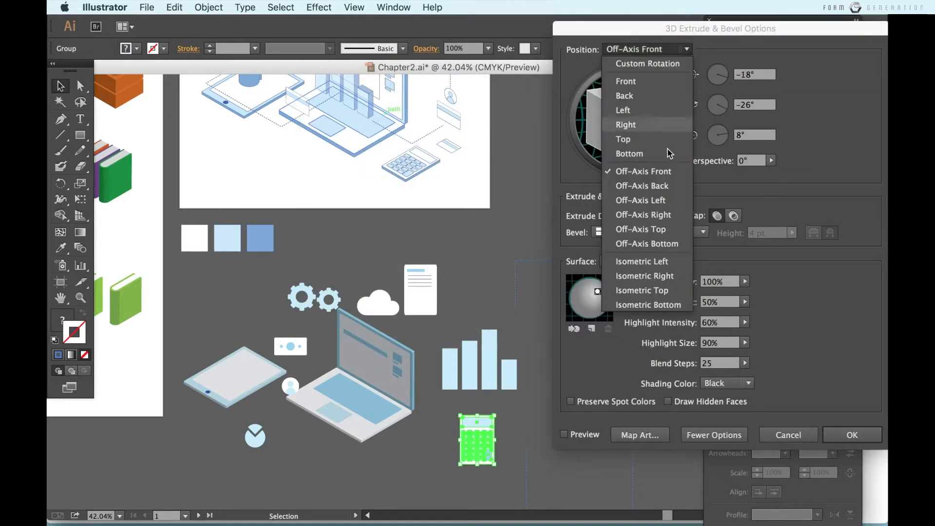
left_click(655, 289)
left_click(647, 216)
type("10")
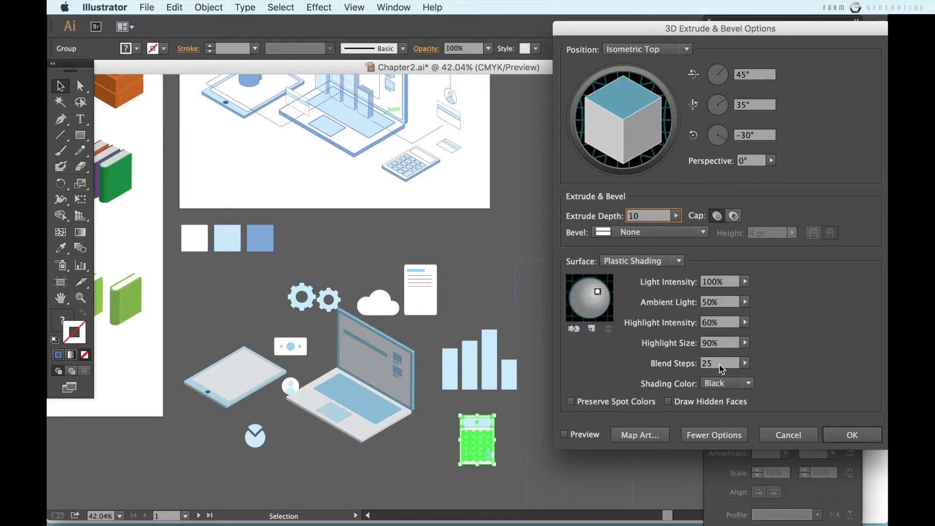
double_click(722, 364)
type("0")
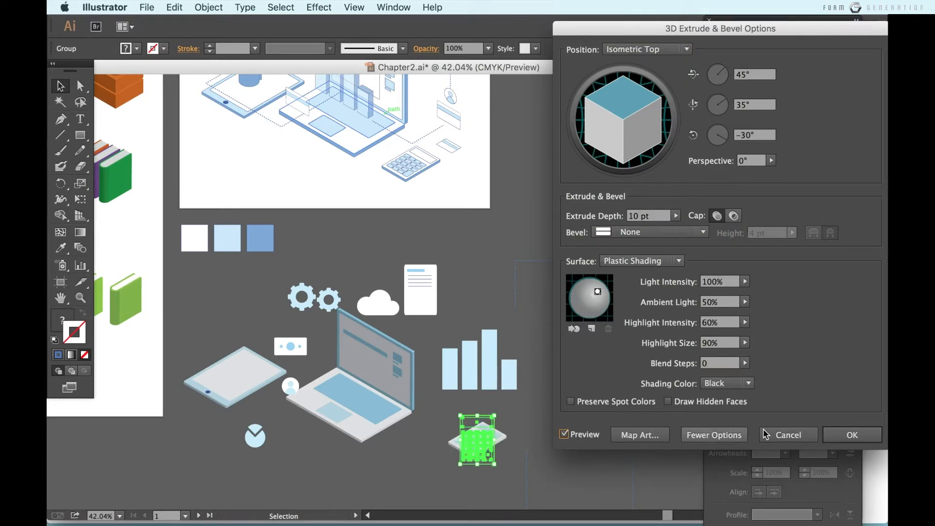
left_click(851, 434)
left_click_drag(485, 431, 411, 446)
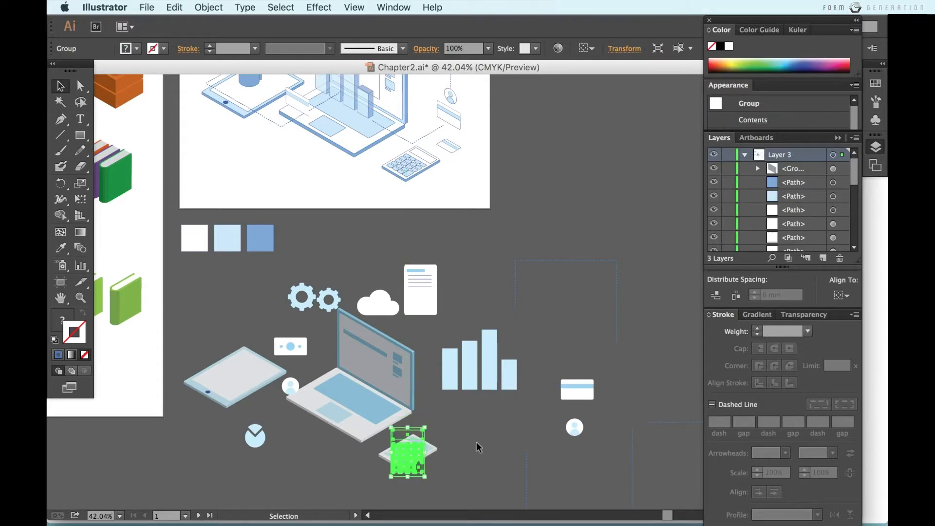
left_click(476, 442)
- Apply a 3D Extrude & Bevel to the document page with Isometric Left position, 0 pt depth and No Shading
scroll(451, 434, "up", 2)
scroll(480, 321, "up", 3)
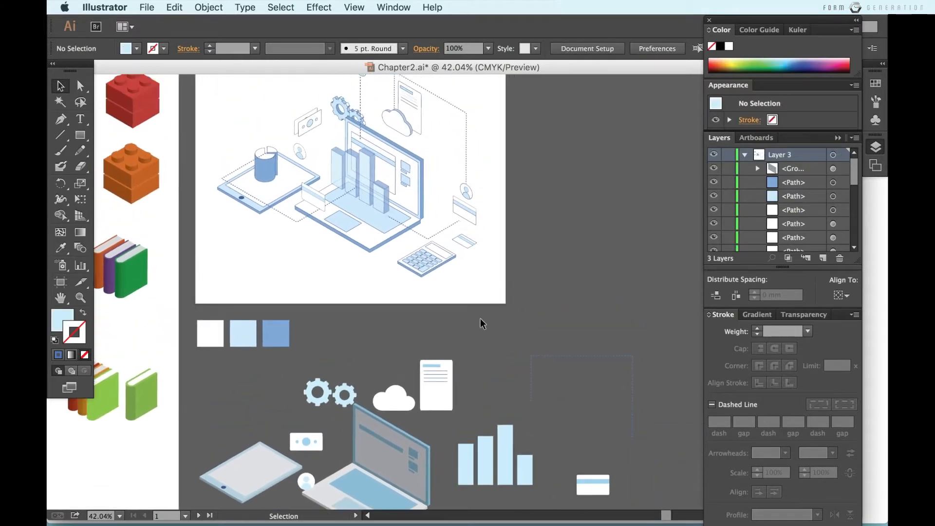
left_click(411, 383)
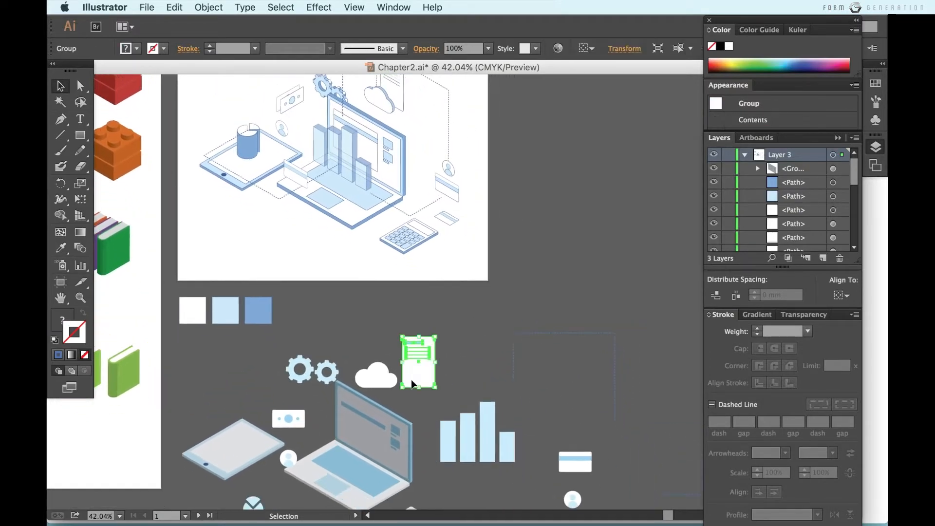
left_click(321, 7)
mouse_move(341, 85)
left_click(529, 87)
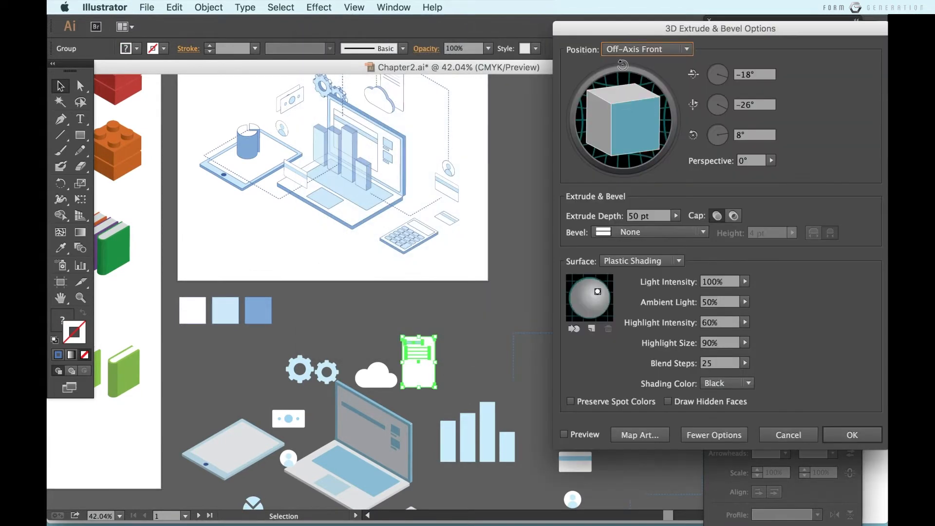
left_click(648, 49)
left_click(647, 272)
left_click(649, 216)
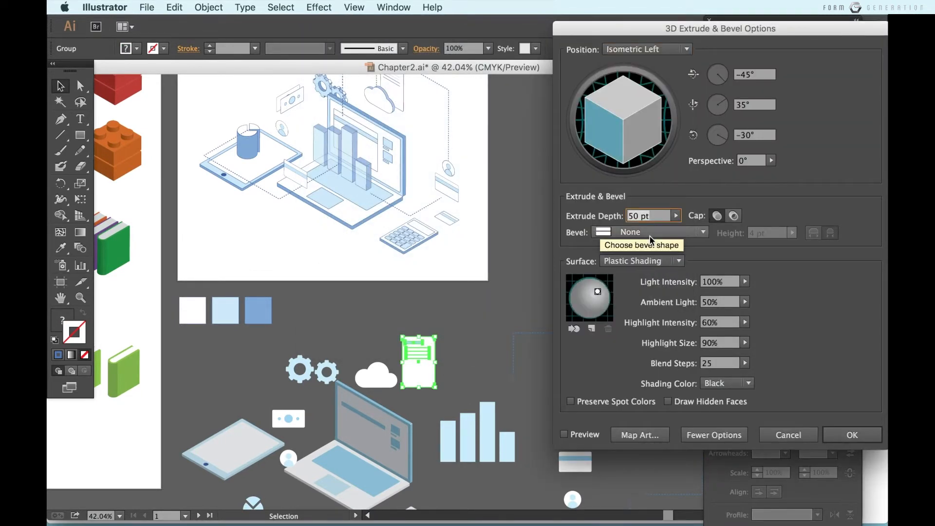
type("0")
left_click(716, 363)
left_click(635, 261)
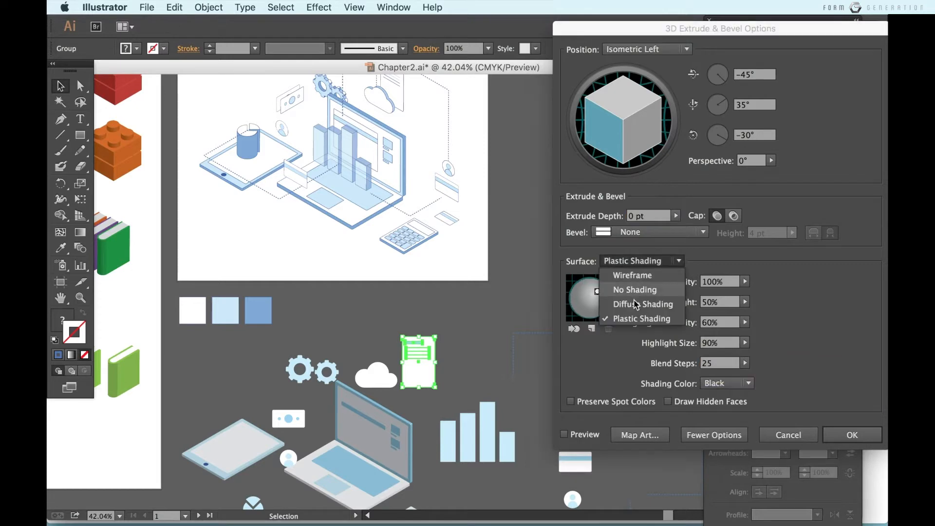
left_click(628, 291)
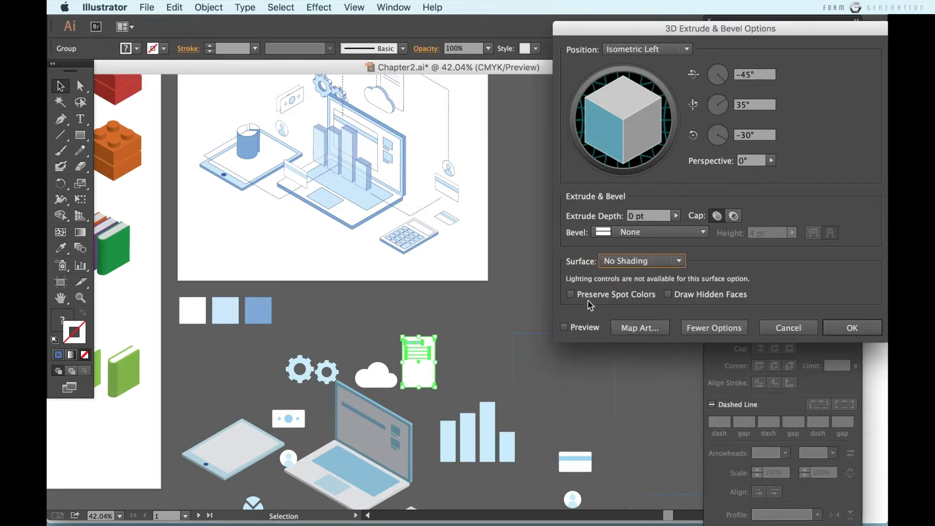
left_click(584, 327)
left_click(852, 327)
left_click(397, 387)
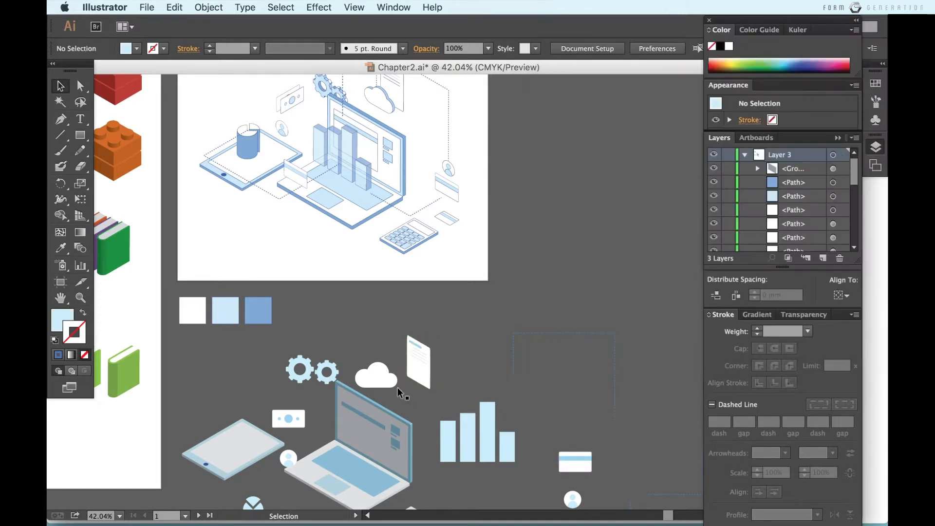
- Apply a 3D Extrude & Bevel to the cloud with Isometric Left position, 10 pt depth and 0 blend steps
left_click(375, 374)
left_click(319, 7)
mouse_move(358, 91)
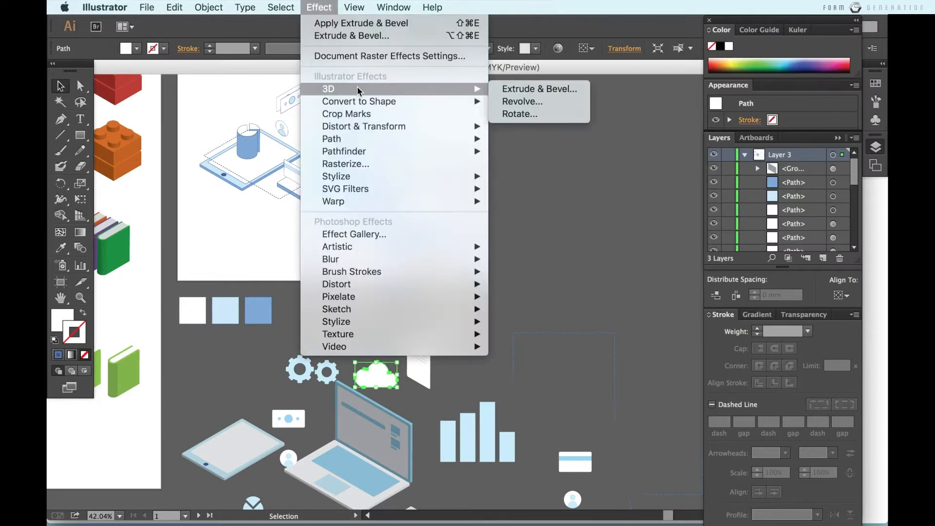
left_click(518, 89)
left_click(646, 48)
left_click(633, 258)
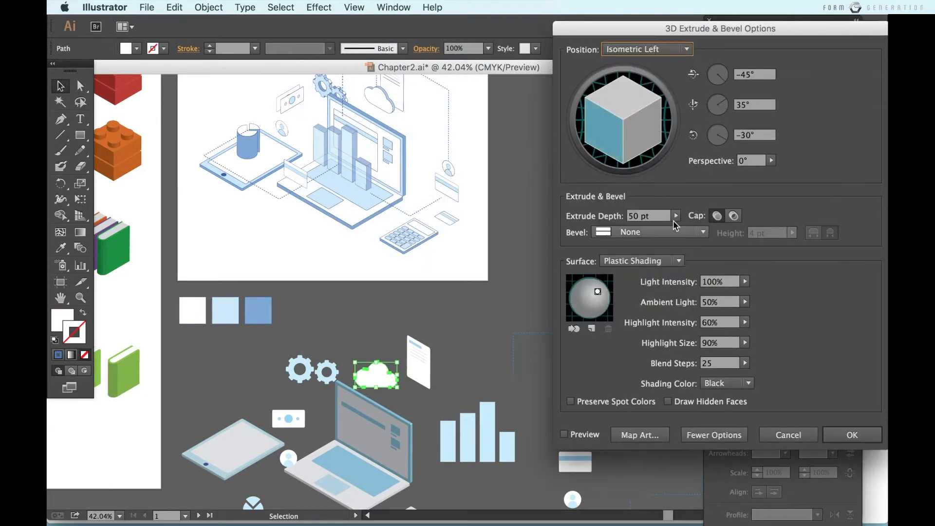
left_click(575, 217)
type("10")
left_click_drag(708, 362, 644, 370)
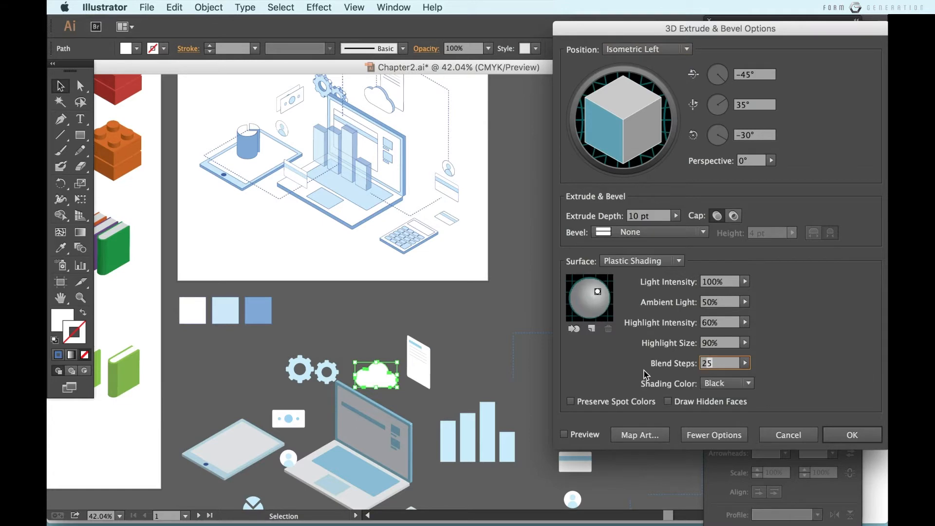
left_click(584, 434)
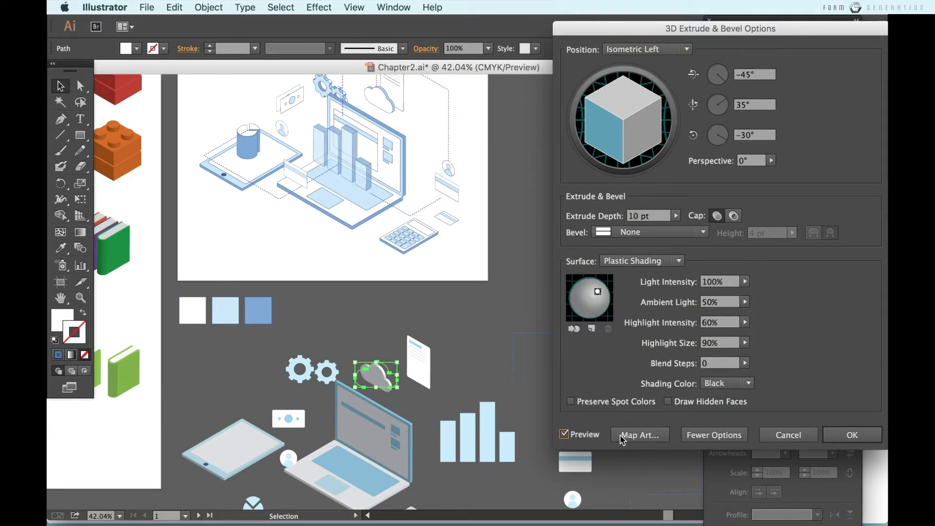
left_click(852, 435)
- Edit the cloud's 3D Extrude & Bevel effect so its surface uses No Shading
scroll(362, 324, "up", 3)
scroll(400, 374, "down", 1)
key("super+z")
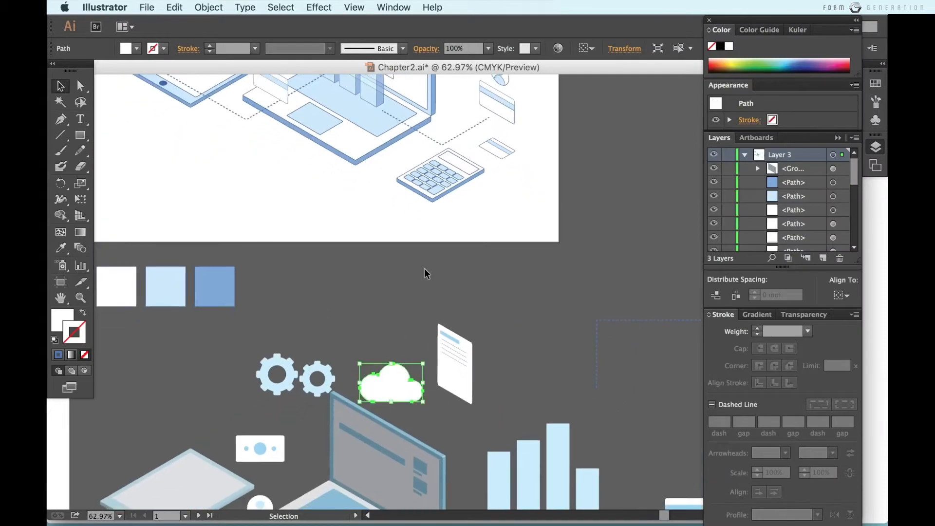
key("super+shift+z")
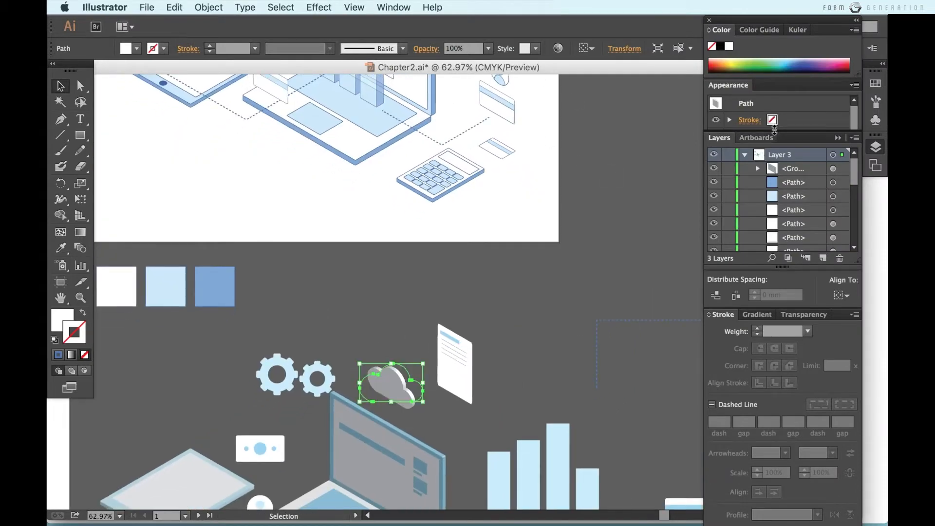
left_click(755, 150)
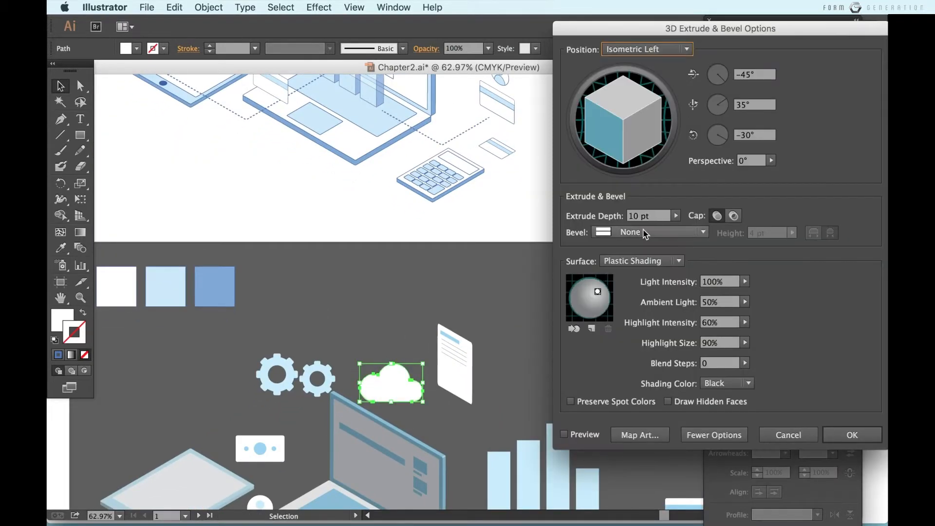
left_click(639, 261)
left_click(635, 291)
left_click(851, 327)
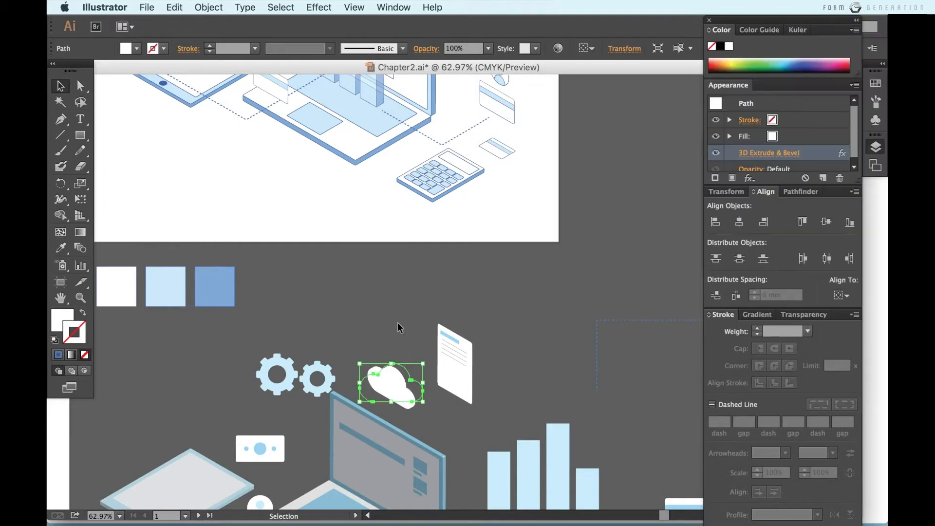
left_click(355, 341)
- Apply a 3D Extrude & Bevel to the smaller gear with Isometric Left position, 10 pt depth and No Shading
left_click(319, 375)
scroll(286, 366, "up", 6)
scroll(286, 370, "down", 5)
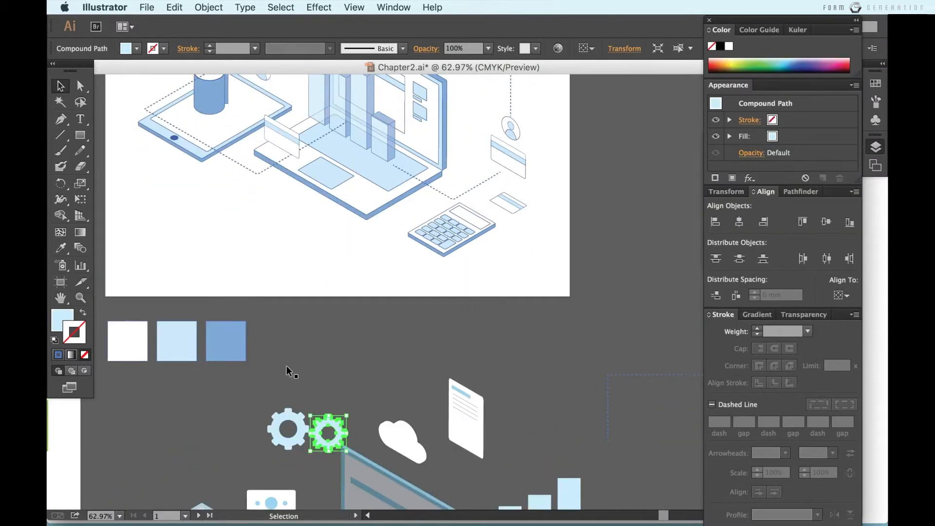
left_click(321, 7)
mouse_move(347, 89)
left_click(553, 89)
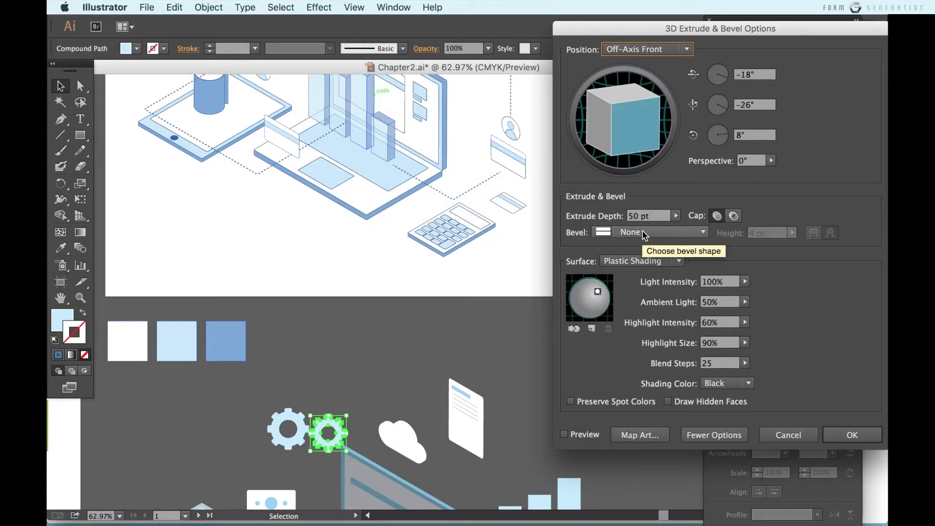
triple_click(642, 216)
type("10")
left_click(647, 49)
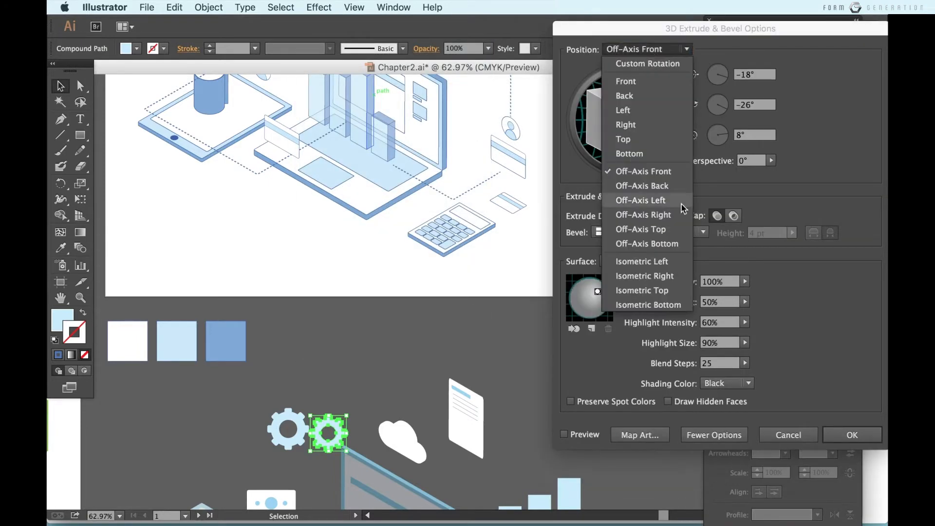
left_click(655, 262)
left_click(646, 264)
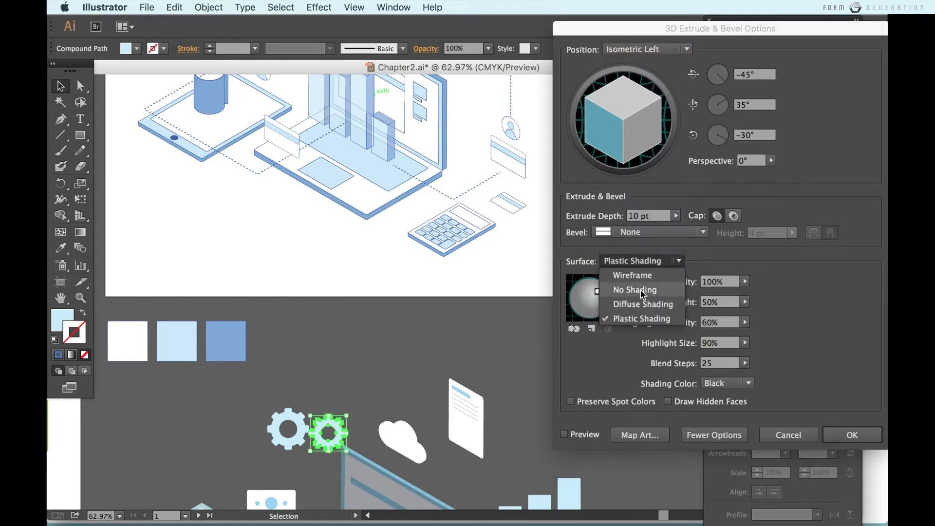
left_click(640, 290)
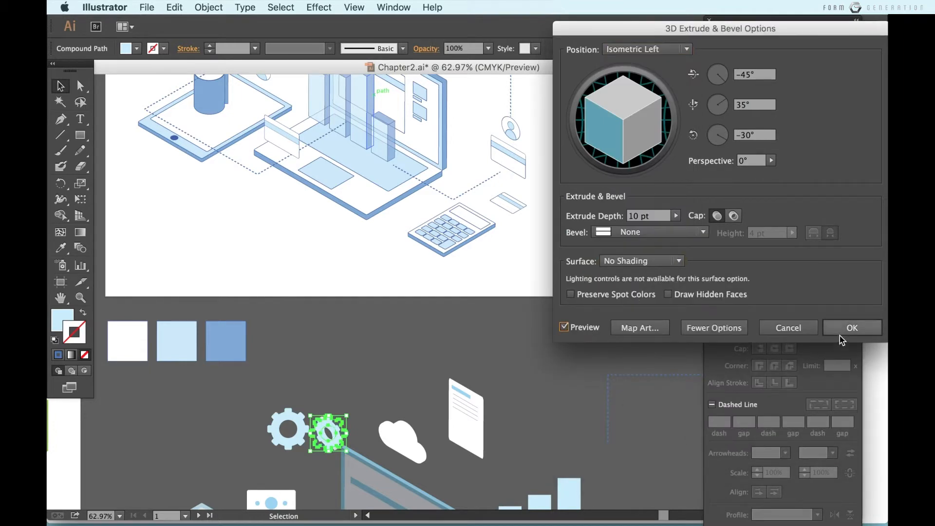
left_click(839, 334)
left_click(354, 393)
- Apply a 3D Extrude & Bevel to the larger gear with Isometric Left position, 10 pt depth and No Shading
left_click(287, 428)
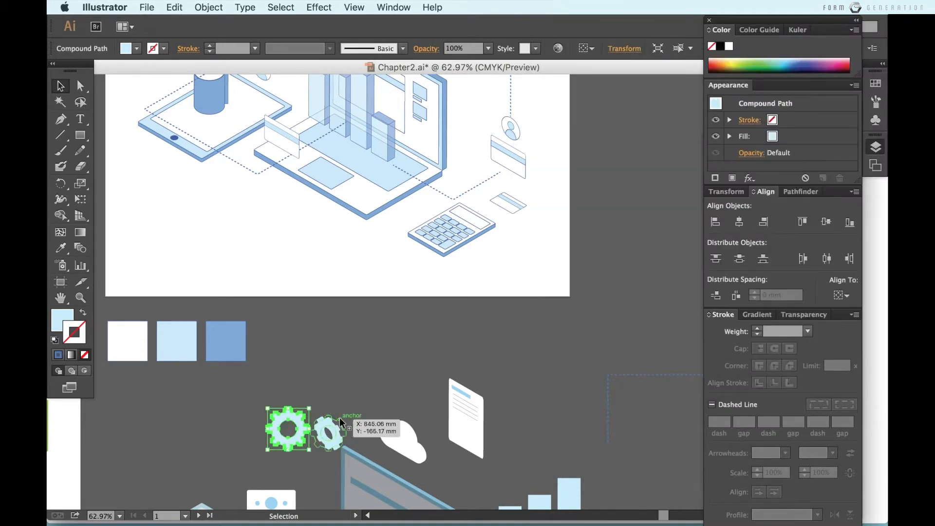
left_click(318, 7)
mouse_move(364, 84)
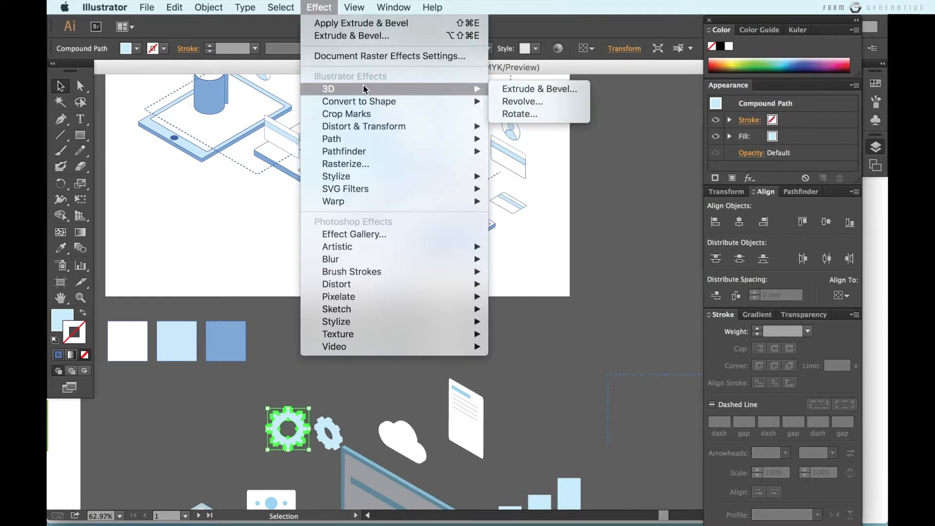
left_click(516, 89)
left_click(636, 52)
left_click(663, 269)
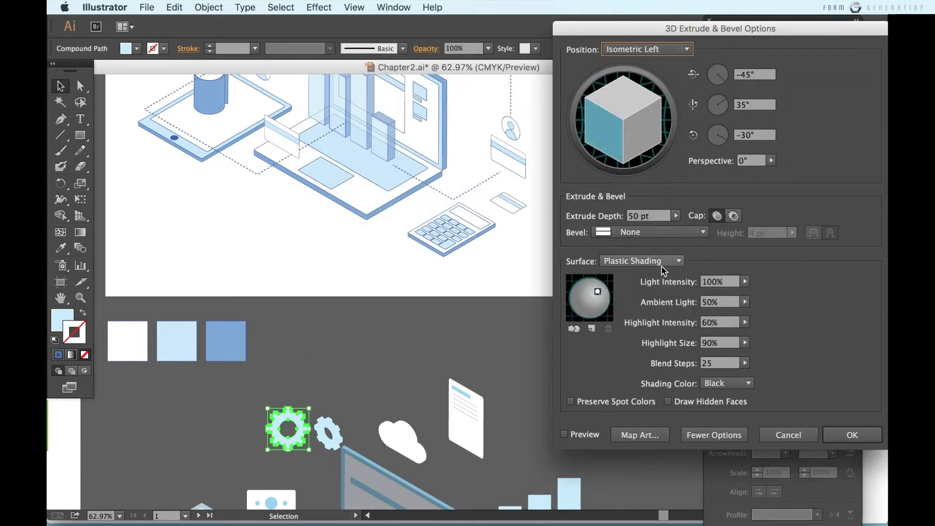
left_click(603, 262)
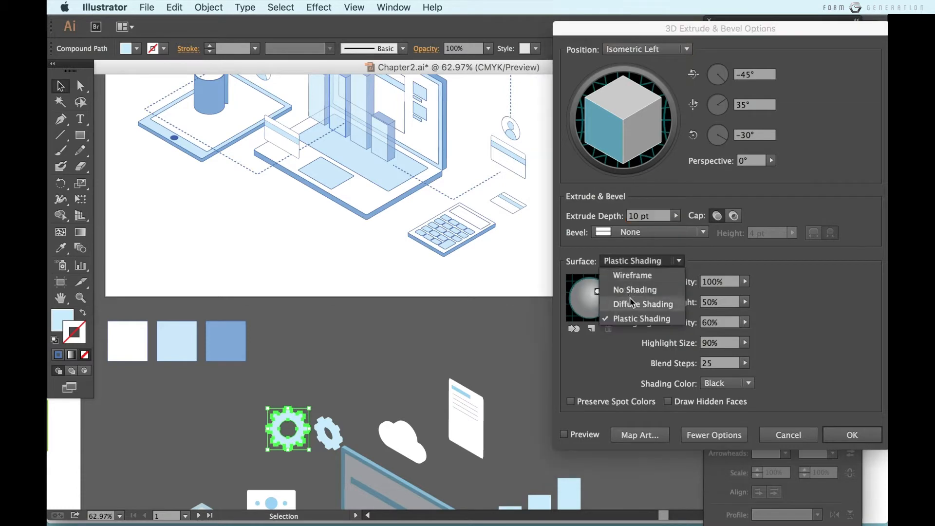
left_click(628, 292)
left_click(596, 327)
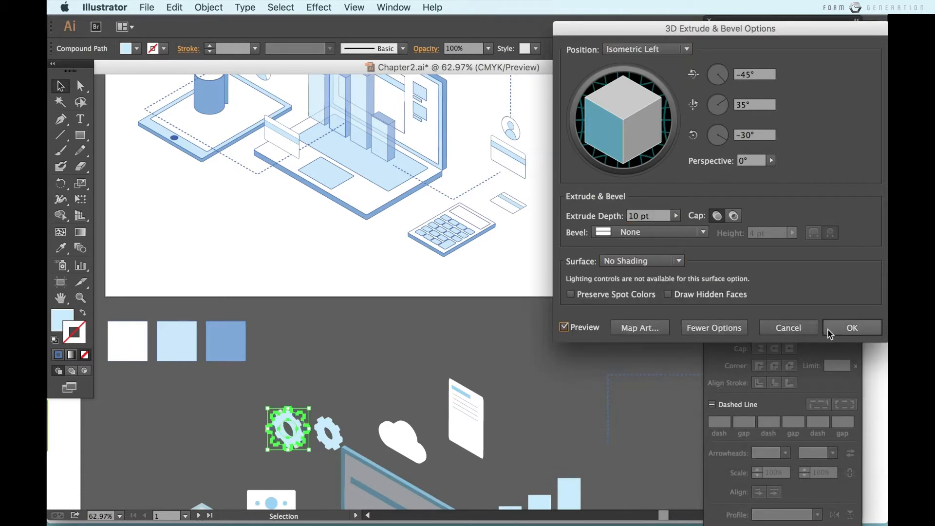
left_click(852, 327)
left_click(340, 376)
- Move the larger gear slightly right and up so its teeth meet the smaller gear
scroll(339, 375, "up", 1)
scroll(340, 390, "up", 2)
scroll(340, 417, "down", 2)
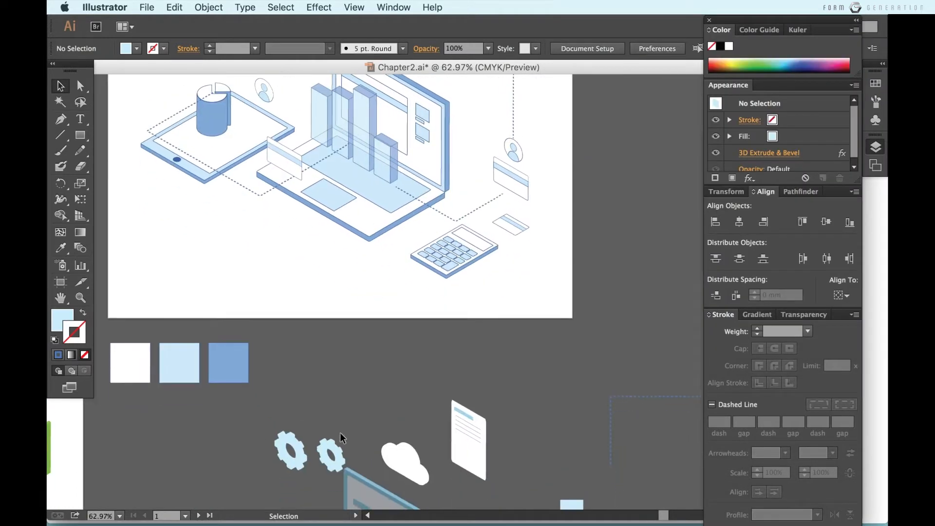
left_click_drag(296, 441, 306, 434)
left_click(386, 440)
- Apply a 3D Extrude & Bevel to the pie chart below the tablet with Isometric Top position, 100 pt depth and No Shading
scroll(387, 440, "down", 8)
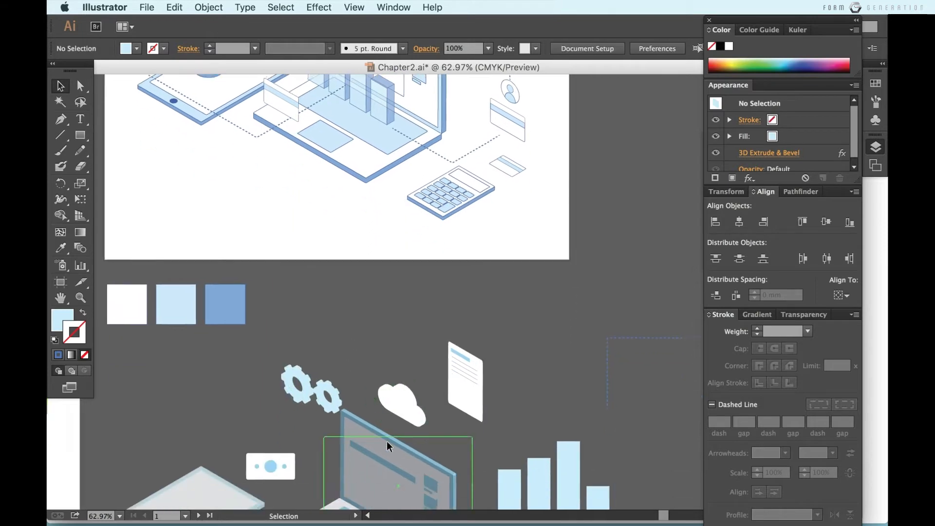
scroll(387, 440, "right", 3)
scroll(579, 394, "down", 5)
scroll(579, 394, "up", 3)
scroll(580, 394, "left", 2)
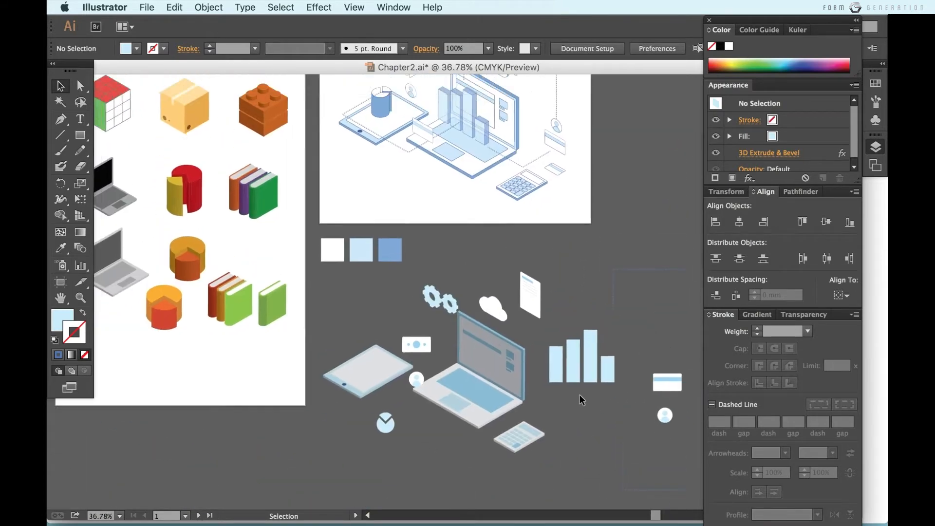
left_click(372, 471)
left_click(319, 7)
mouse_move(331, 87)
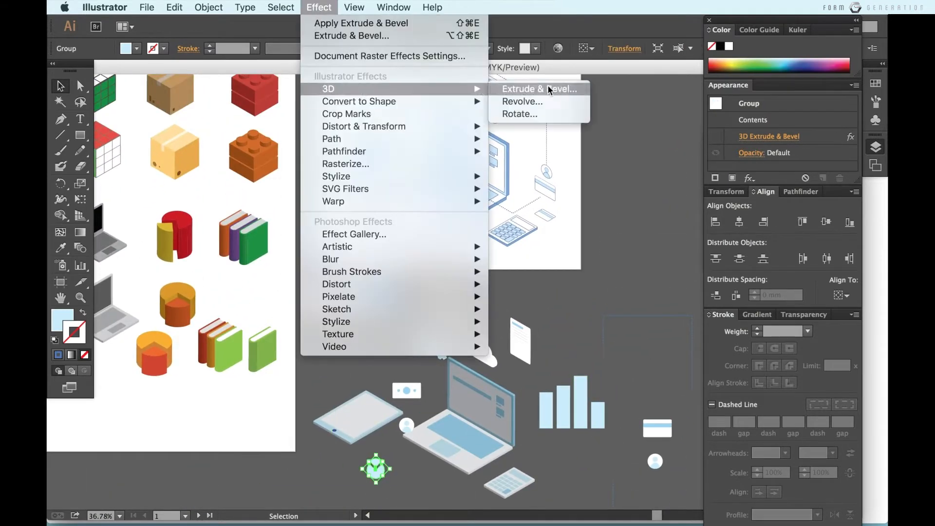
left_click(559, 89)
left_click(646, 49)
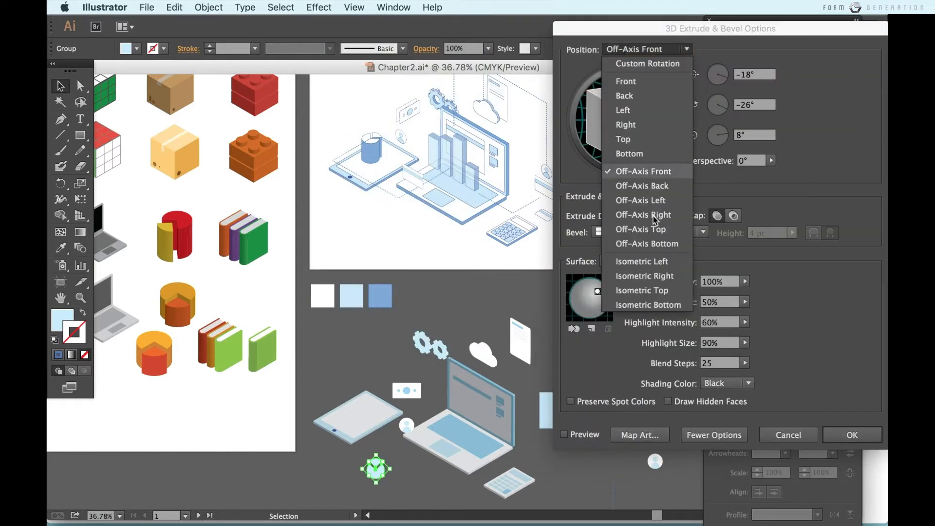
left_click(642, 288)
left_click(564, 433)
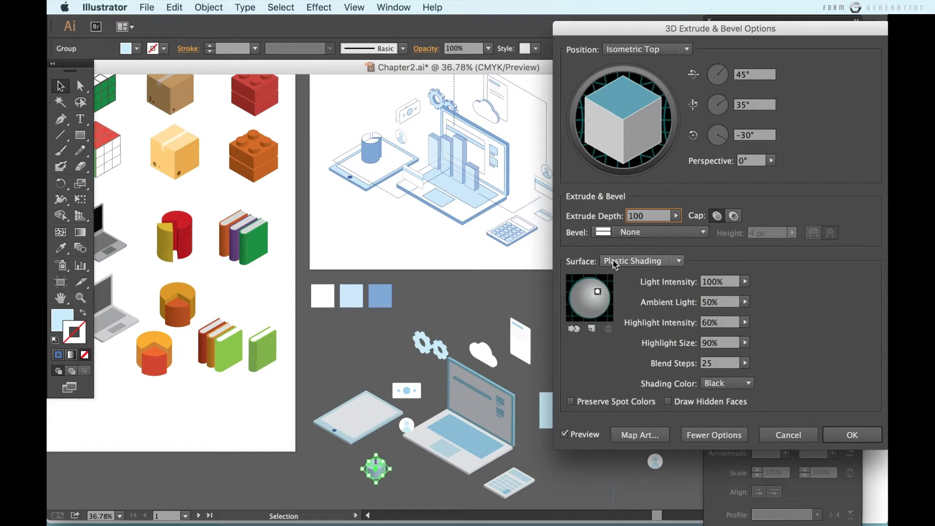
left_click(614, 262)
left_click(628, 289)
left_click(852, 327)
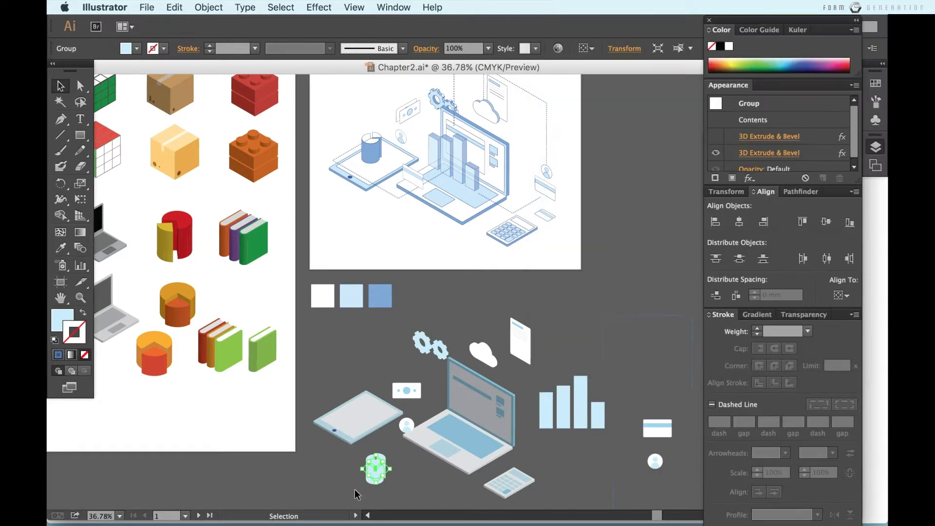
left_click(424, 486)
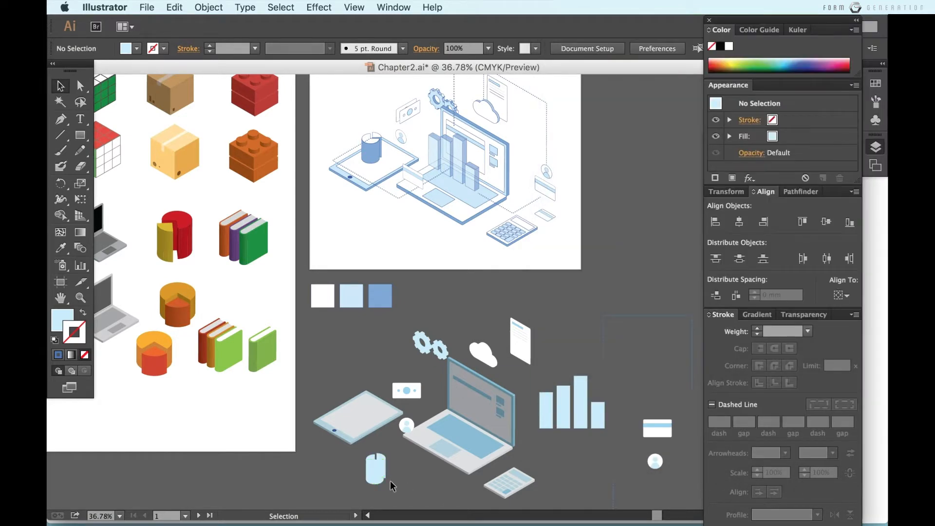
- Apply a 3D Extrude & Bevel to the round user icon beside the tablet with Isometric Left position, 0 pt depth and No Shading
left_click(409, 423)
left_click(319, 7)
mouse_move(463, 89)
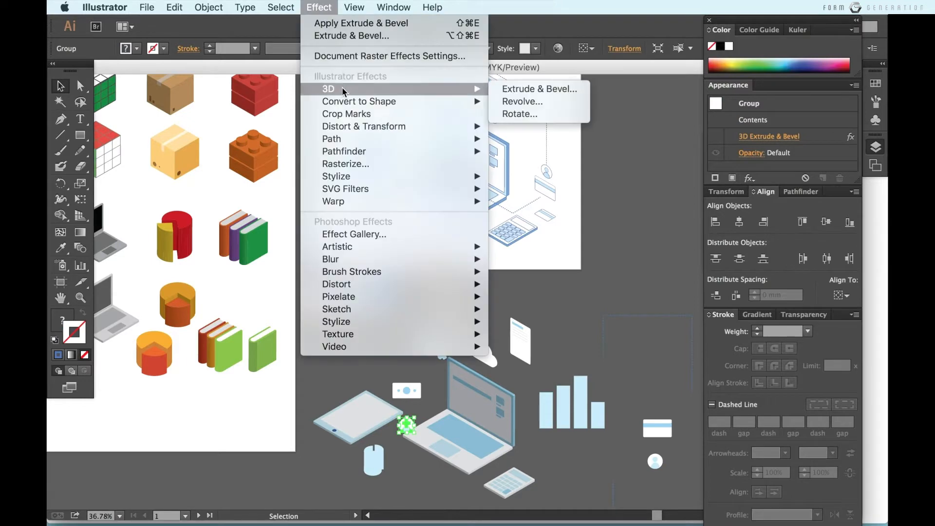
left_click(525, 90)
left_click(645, 48)
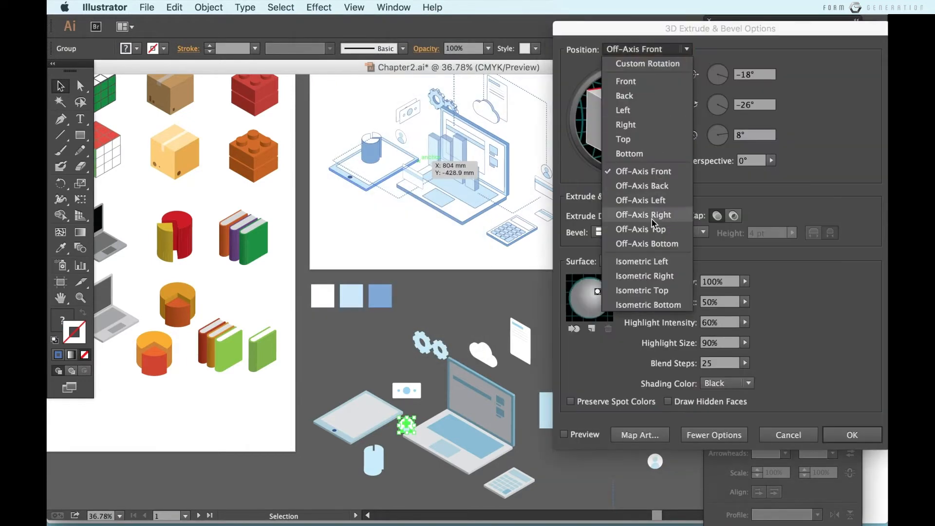
left_click(645, 262)
left_click(633, 261)
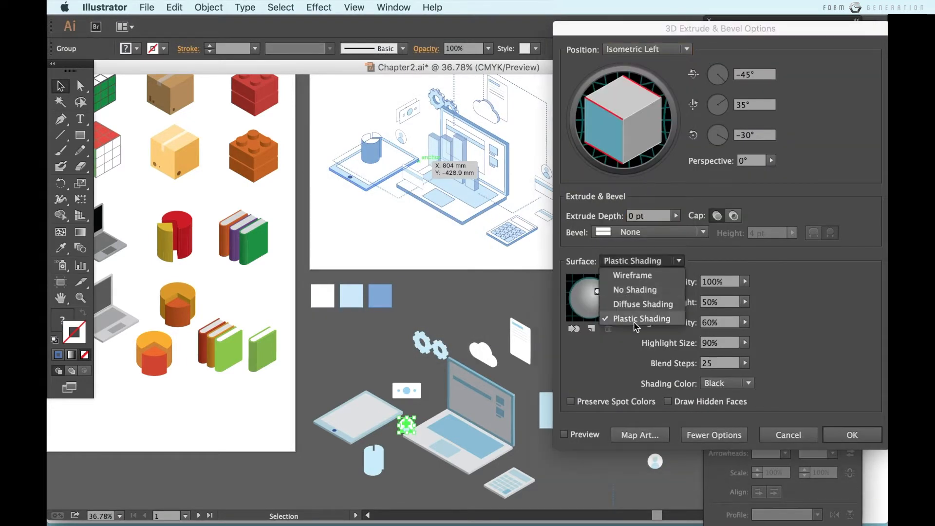
left_click(633, 292)
left_click(564, 327)
left_click(851, 341)
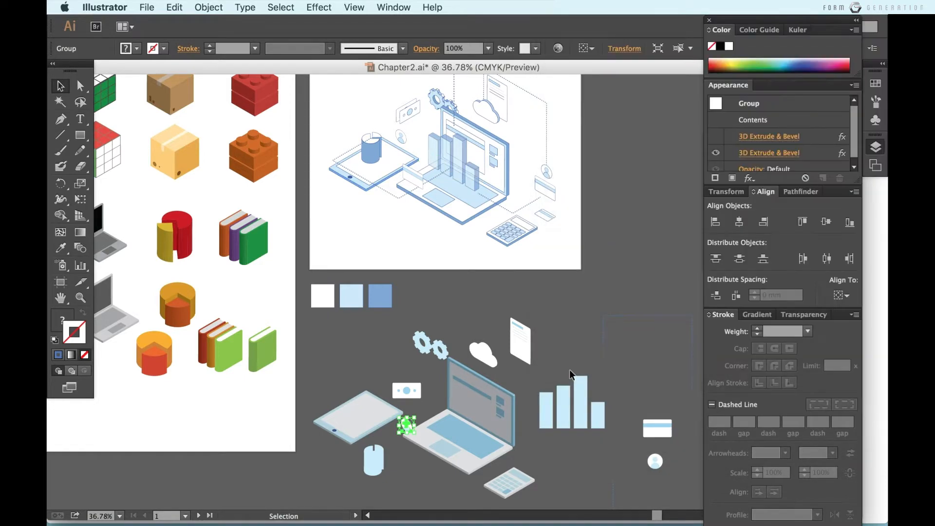
left_click(400, 355)
- Apply a 3D Extrude & Bevel to the banknote above the tablet with Isometric Right position, 0 pt depth and No Shading
scroll(419, 426, "up", 2)
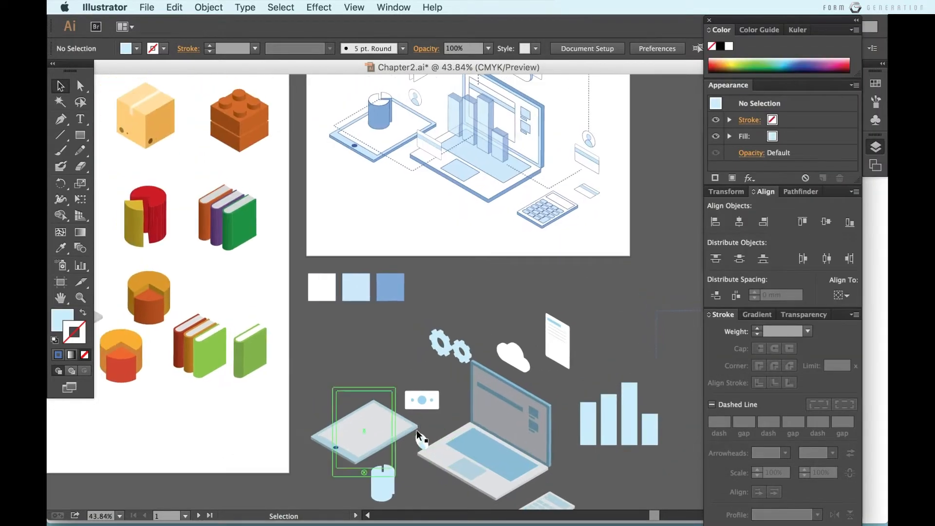
left_click(419, 399)
left_click(319, 7)
mouse_move(457, 85)
left_click(535, 88)
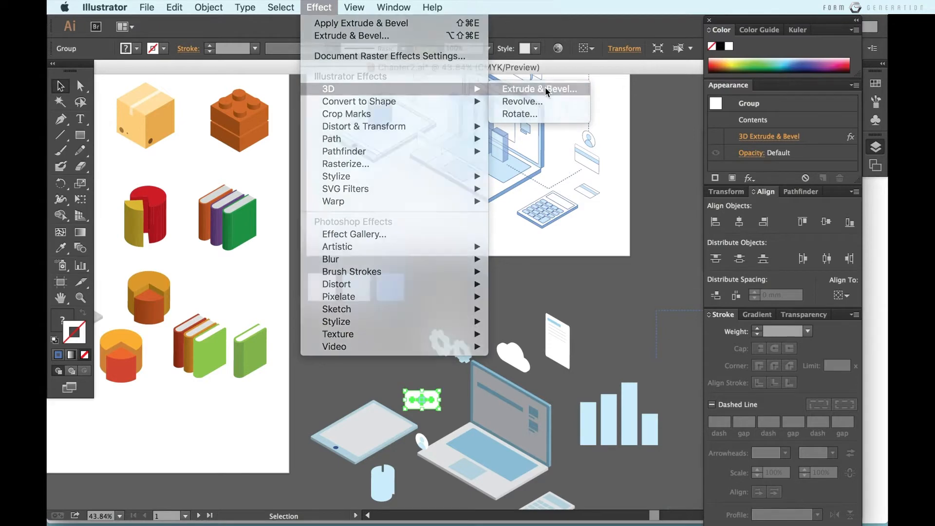
left_click(648, 49)
left_click(665, 281)
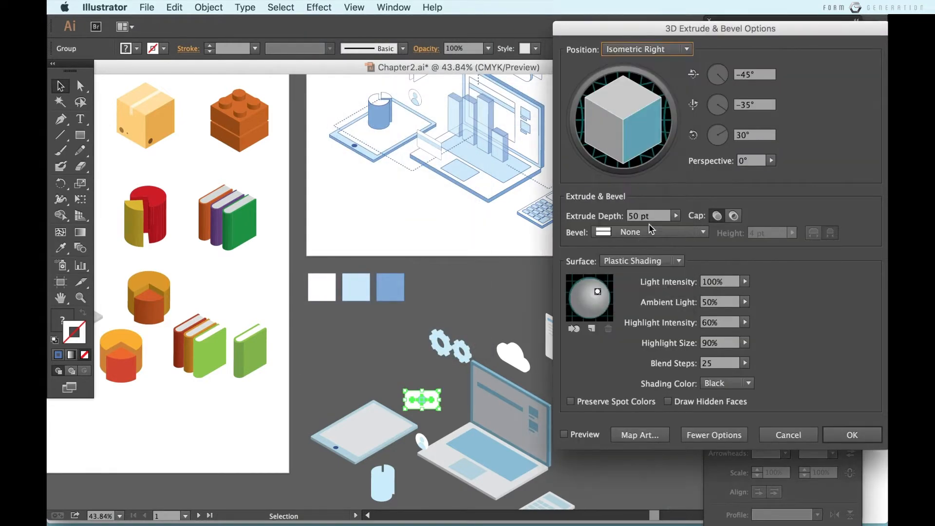
left_click(642, 261)
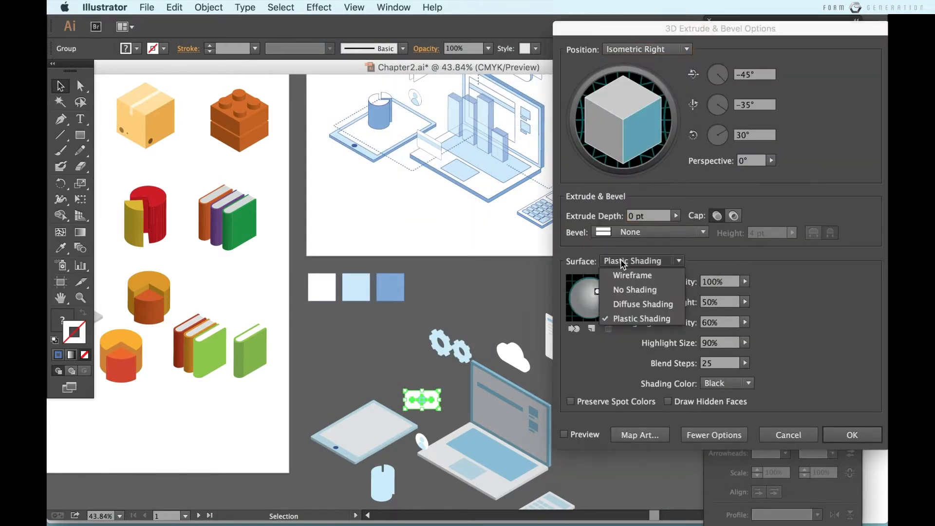
left_click(633, 288)
left_click(852, 326)
left_click(539, 373)
- Place an overlapping copy of the isometric banknote slightly offset from the original, near the gears
left_click_drag(422, 393, 412, 369)
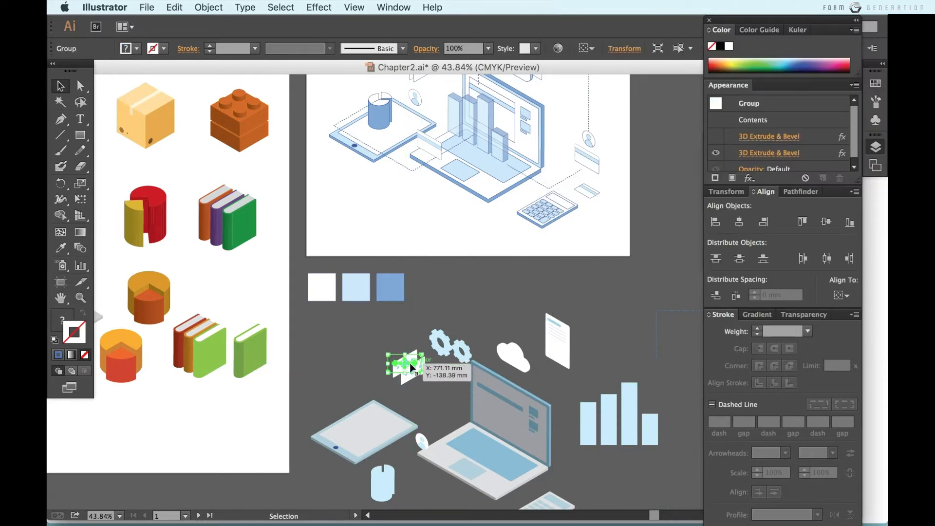
left_click(446, 412)
- Start a previewed 3D Extrude & Bevel on the bar chart with Isometric Left position
scroll(429, 390, "down", 3)
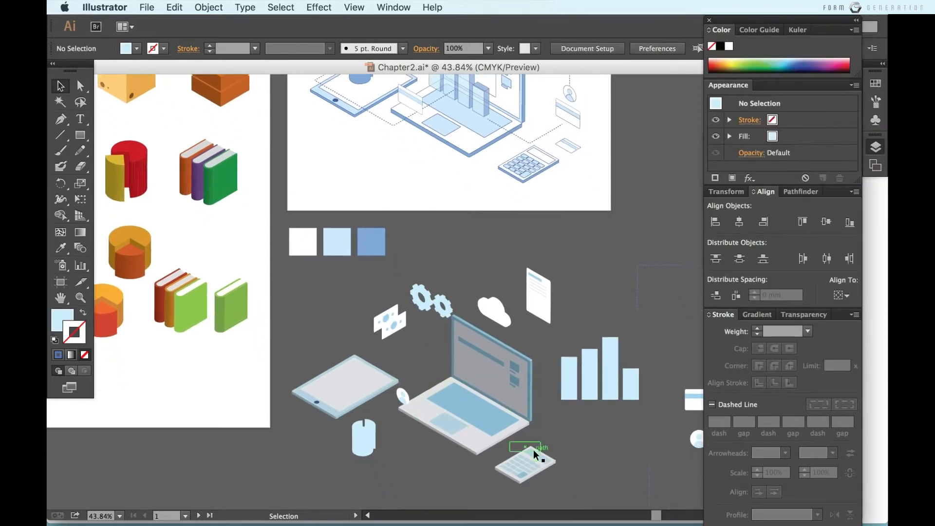
scroll(533, 449, "right", 3)
left_click(556, 366)
scroll(497, 278, "up", 1)
scroll(498, 276, "up", 1)
left_click(331, 7)
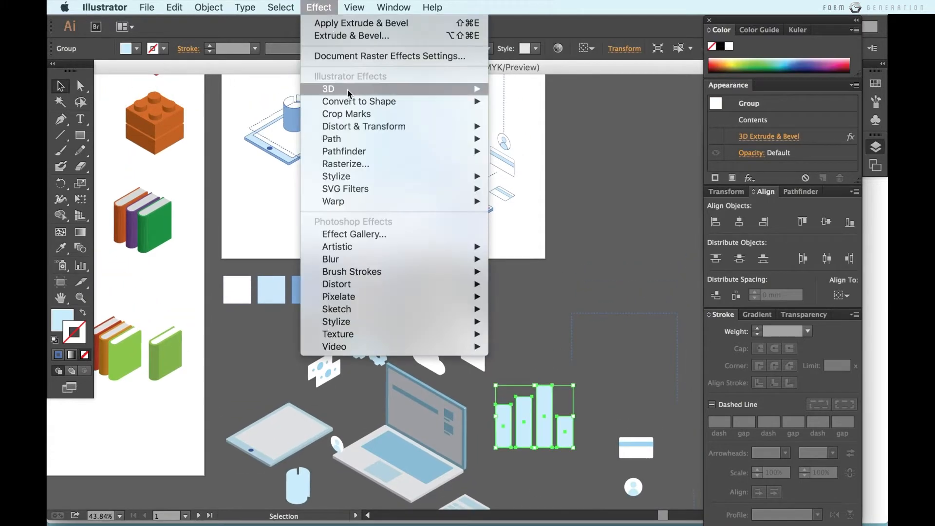
mouse_move(346, 89)
left_click(565, 88)
left_click(647, 49)
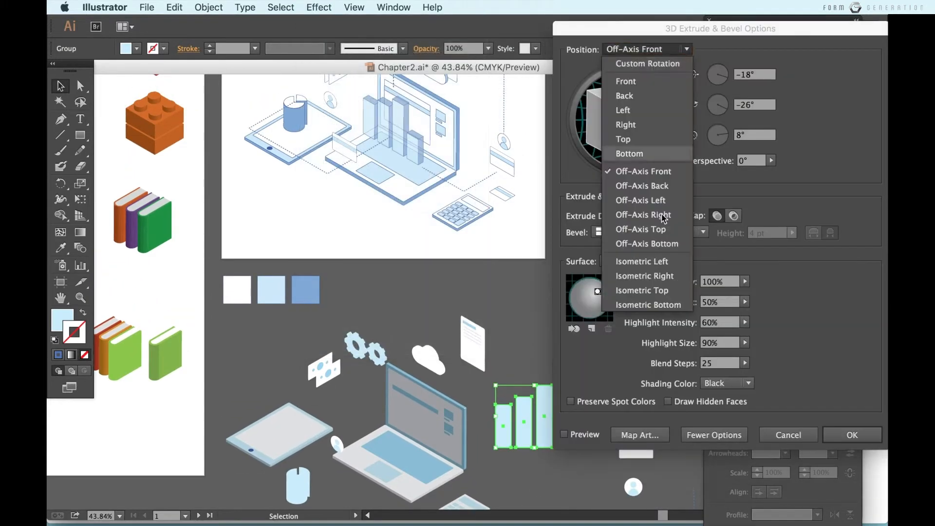
left_click(657, 260)
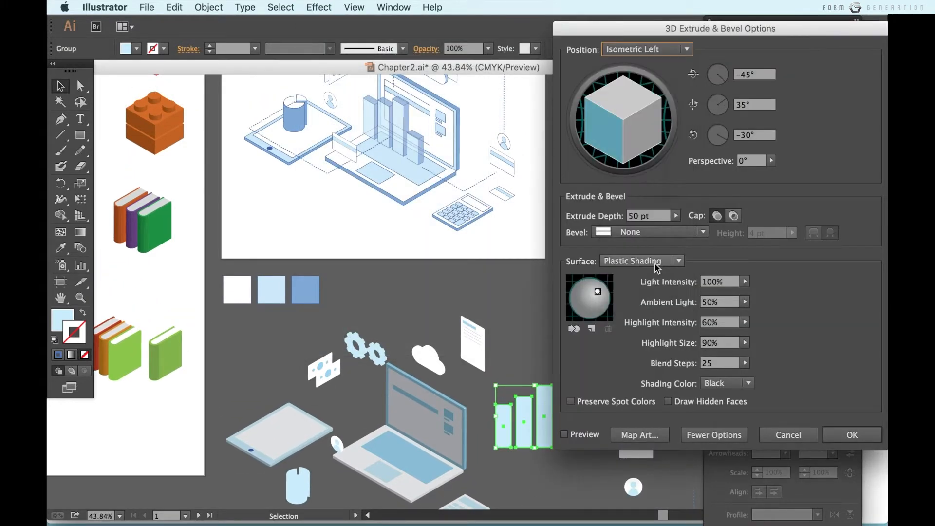
left_click(593, 434)
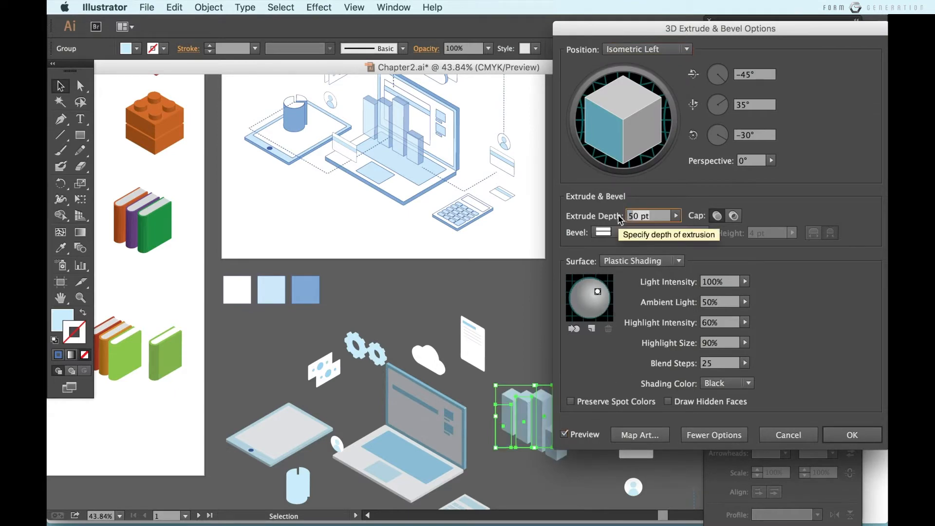
- Set the bar chart's extrusion to 30 pt depth with No Shading and apply the effect
type("30")
left_click(623, 261)
left_click(561, 216)
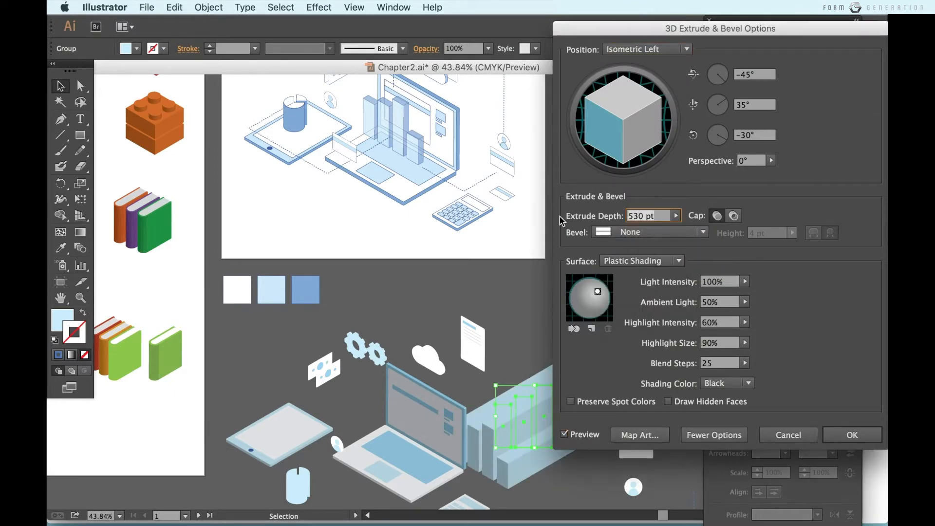
left_click(633, 261)
left_click(629, 292)
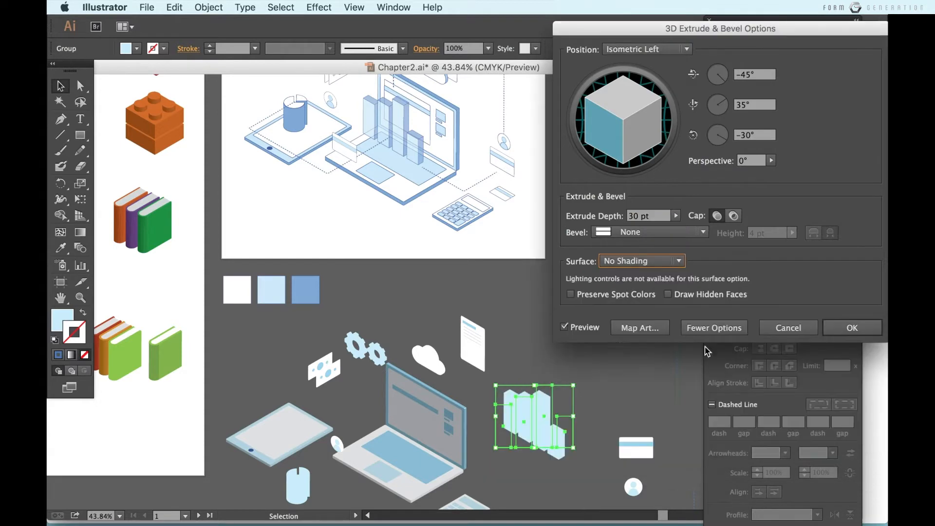
left_click(852, 327)
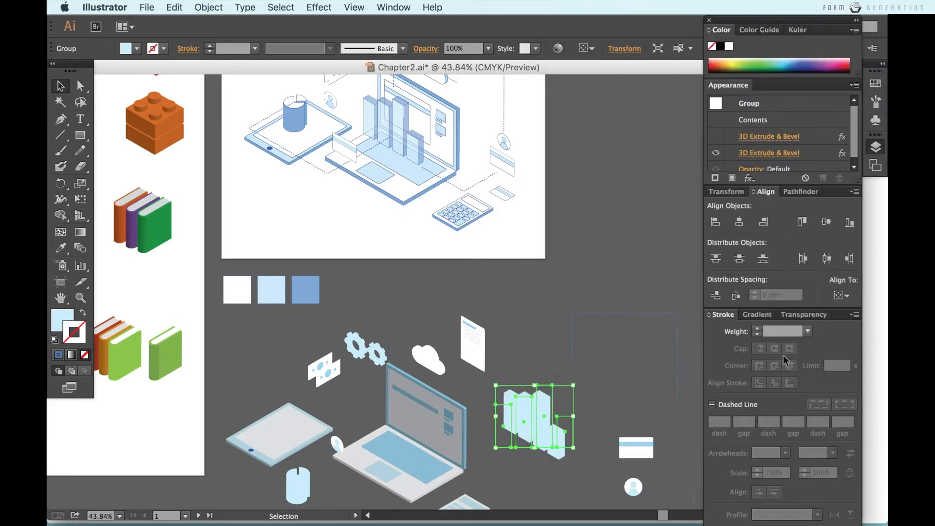
left_click(548, 485)
key("a")
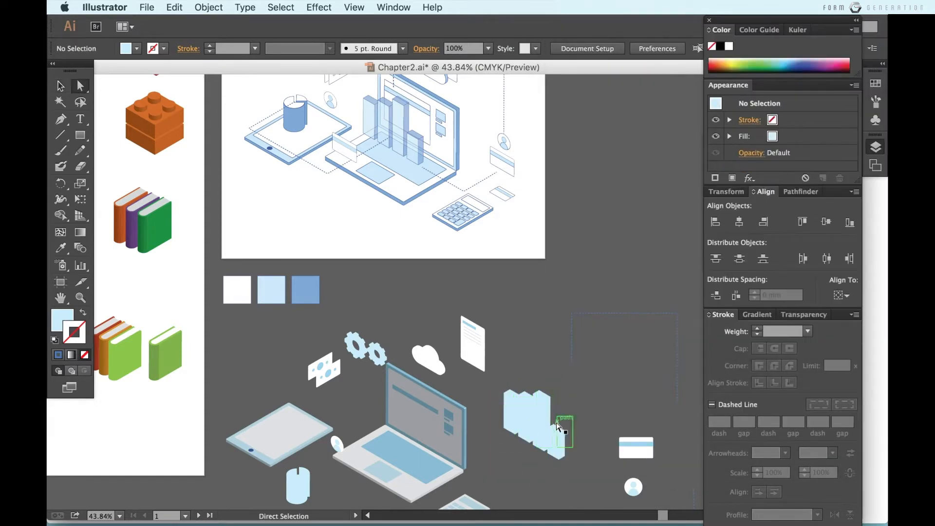
key("v")
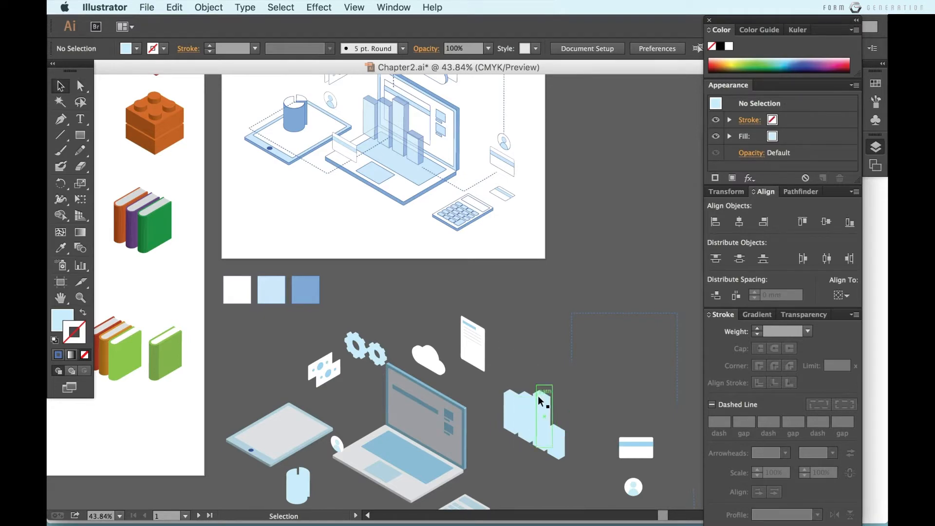
left_click(528, 409)
scroll(522, 346, "down", 2)
right_click(571, 303)
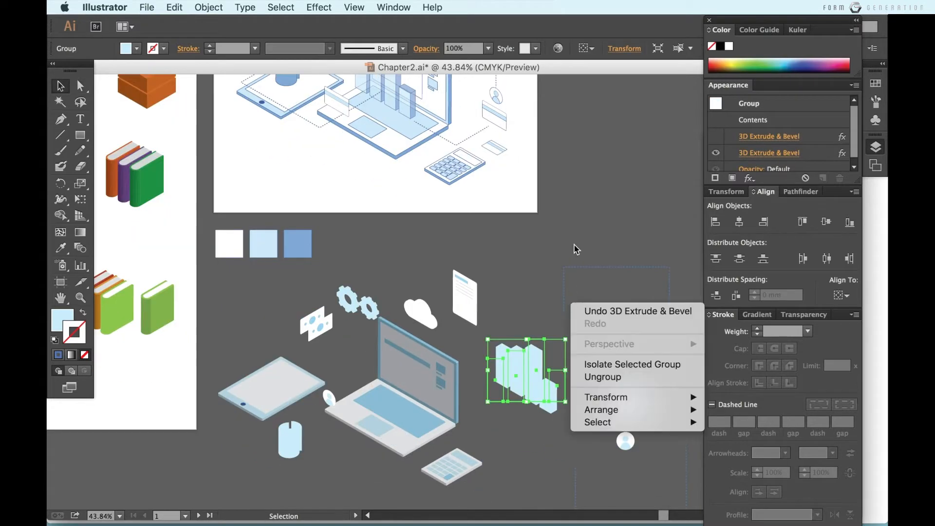
key("Escape")
- Place a copy of the bank card in front of the laptop, and a full-size and a smaller card below the bar chart
left_click_drag(628, 408, 347, 449)
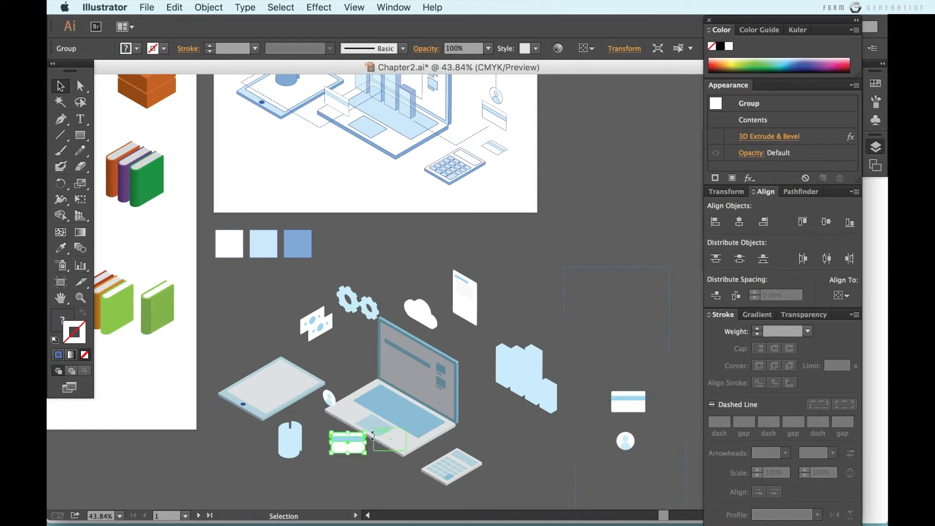
left_click_drag(635, 404, 497, 416)
- Apply a 3D Extrude & Bevel to the larger card below the bar chart with Isometric Left position, 0 pt depth and No Shading
left_click(314, 7)
mouse_move(389, 87)
left_click(519, 87)
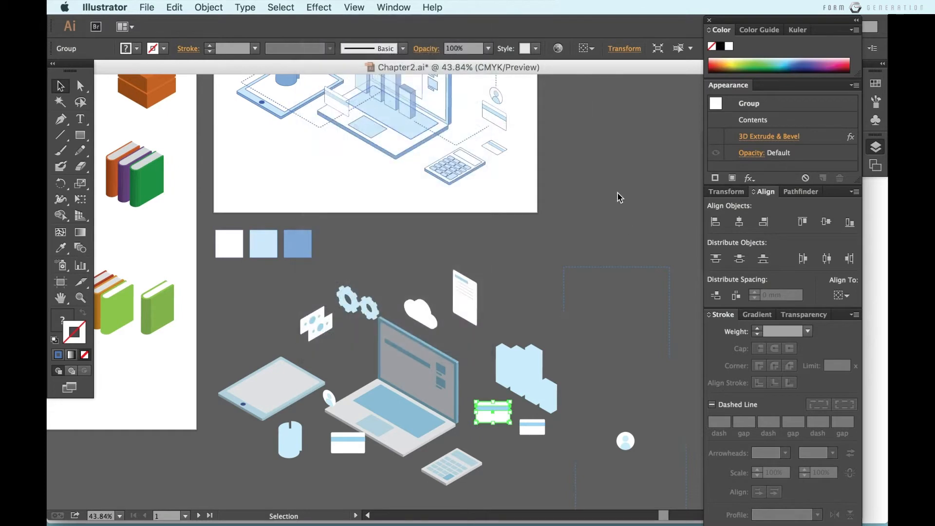
left_click(653, 51)
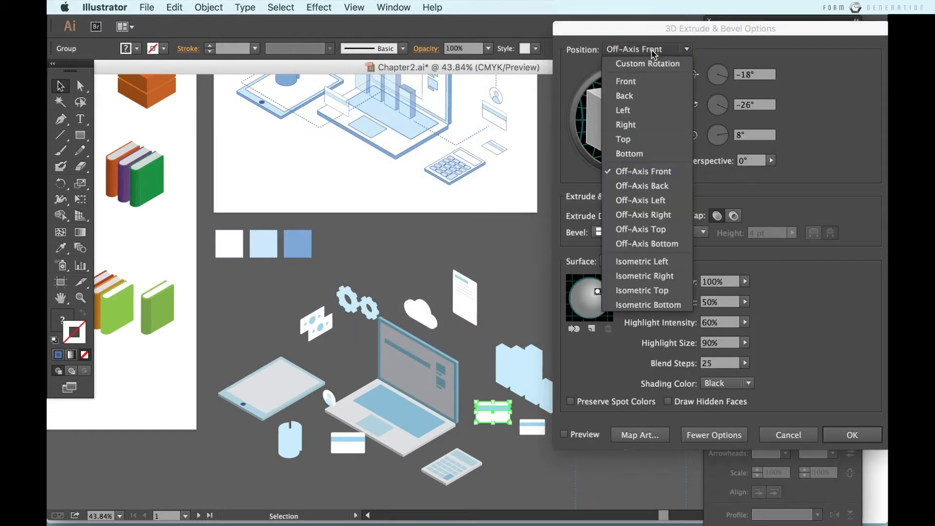
left_click(657, 261)
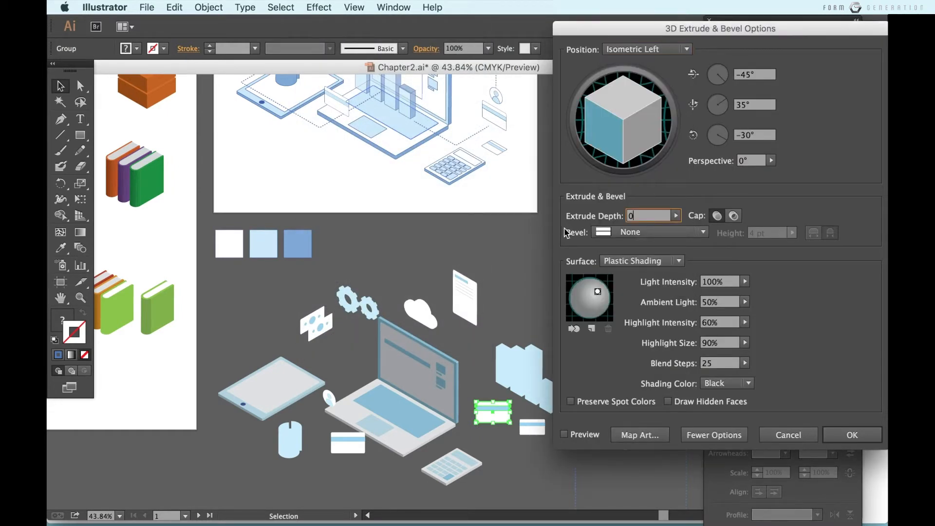
left_click(633, 260)
left_click(624, 288)
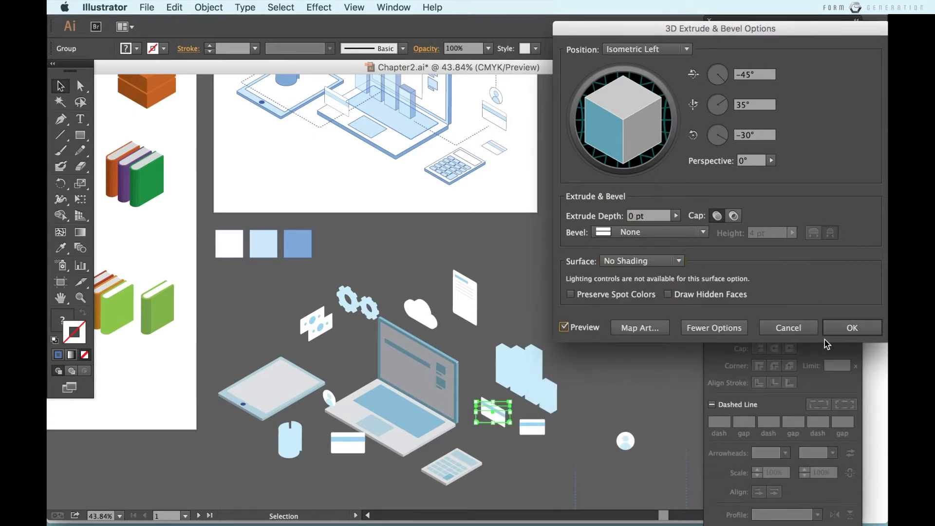
left_click(828, 331)
- Delete the flat card in front of the laptop and move the isometric card into its place beside the pie chart
left_click(321, 423)
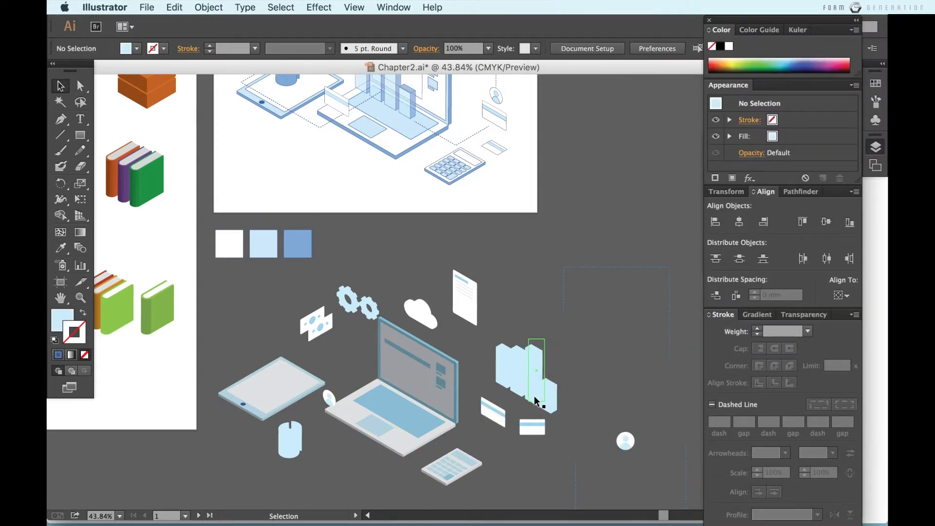
left_click_drag(492, 411, 339, 432)
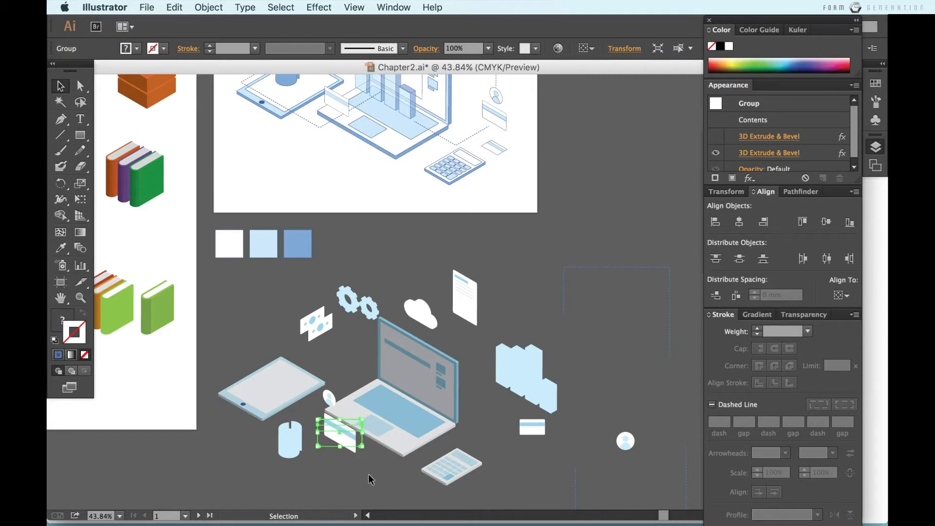
left_click(370, 479)
- Delete the remaining flat user icon and place a copy of the isometric user icon between the laptop and the small card
left_click(626, 441)
scroll(487, 377, "up", 3)
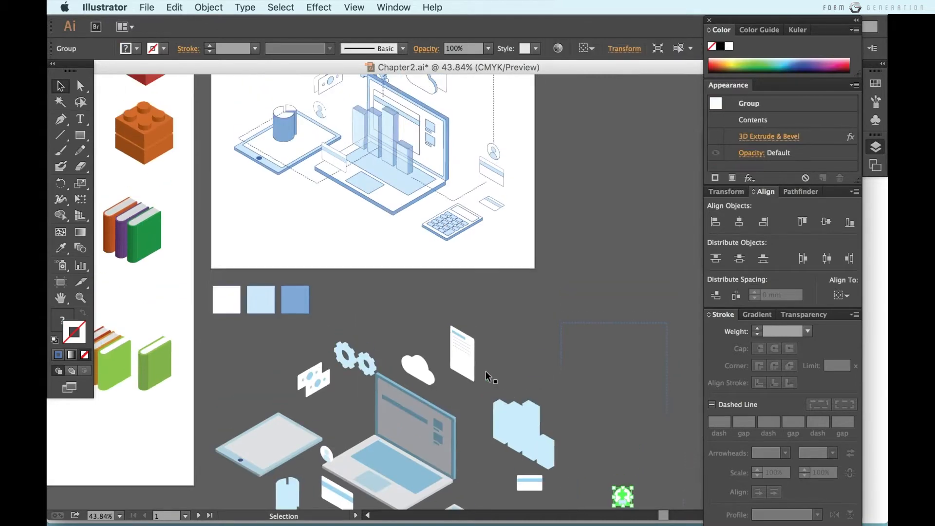
left_click(485, 371)
scroll(397, 393, "down", 5)
left_click_drag(331, 347, 488, 373)
left_click(512, 422)
- Expand the appearance of the tablet's 3D effect into editable shapes
scroll(512, 417, "up", 1)
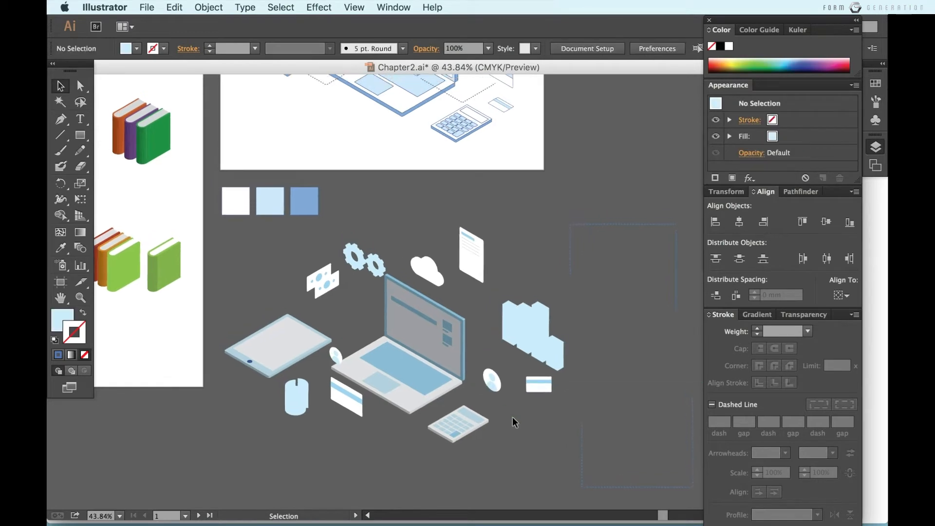
scroll(512, 417, "down", 3)
scroll(512, 417, "up", 1)
scroll(321, 373, "up", 6)
scroll(320, 373, "left", 4)
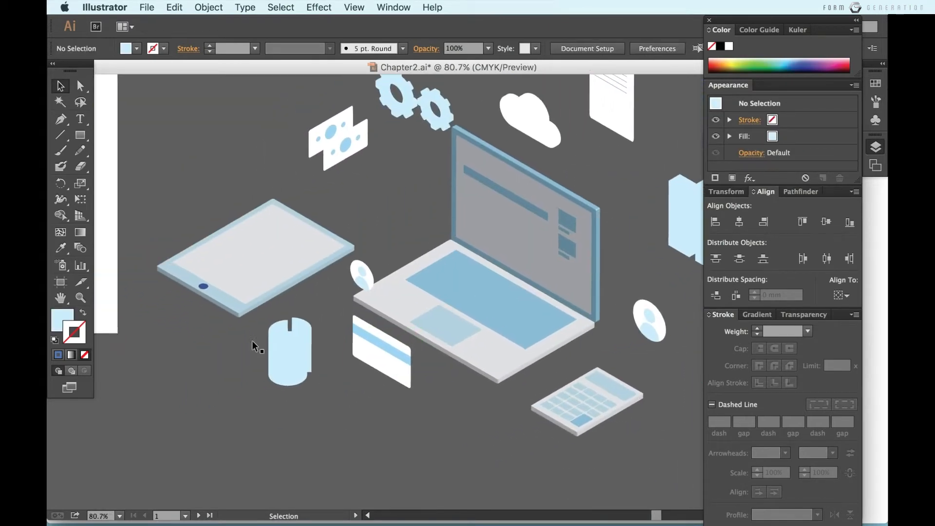
scroll(235, 323, "up", 4)
left_click(272, 254)
scroll(273, 256, "down", 3)
left_click(208, 7)
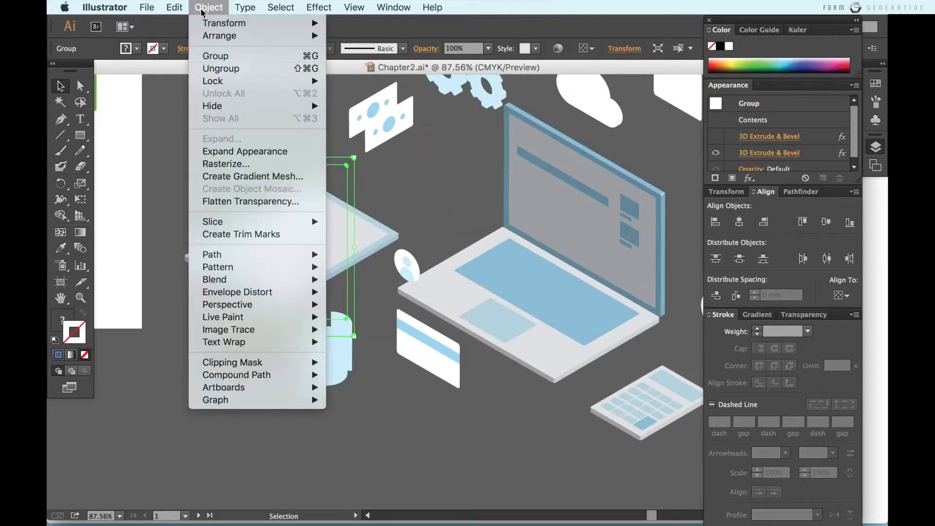
left_click(214, 150)
left_click(187, 175)
- Recolour the expanded tablet's grey screen face with the white from the palette swatch
scroll(186, 174, "up", 1)
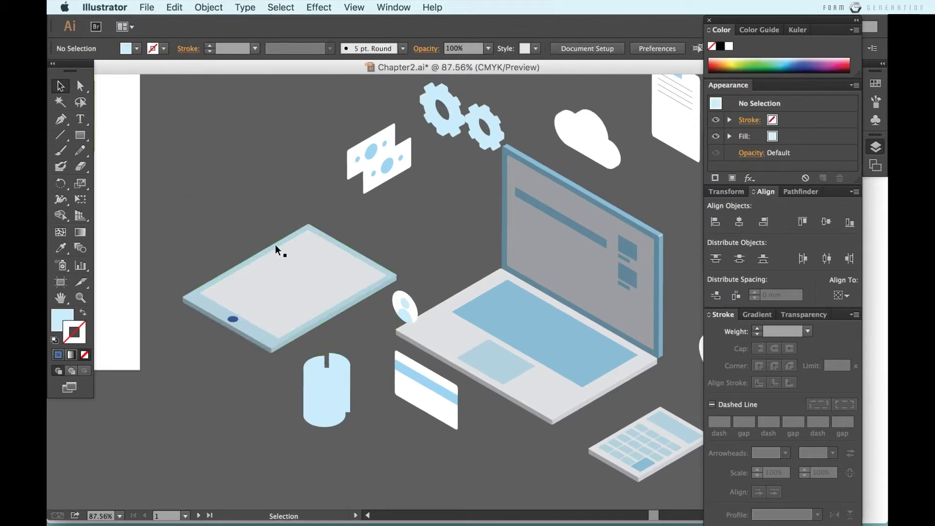
key("a")
left_click(290, 286)
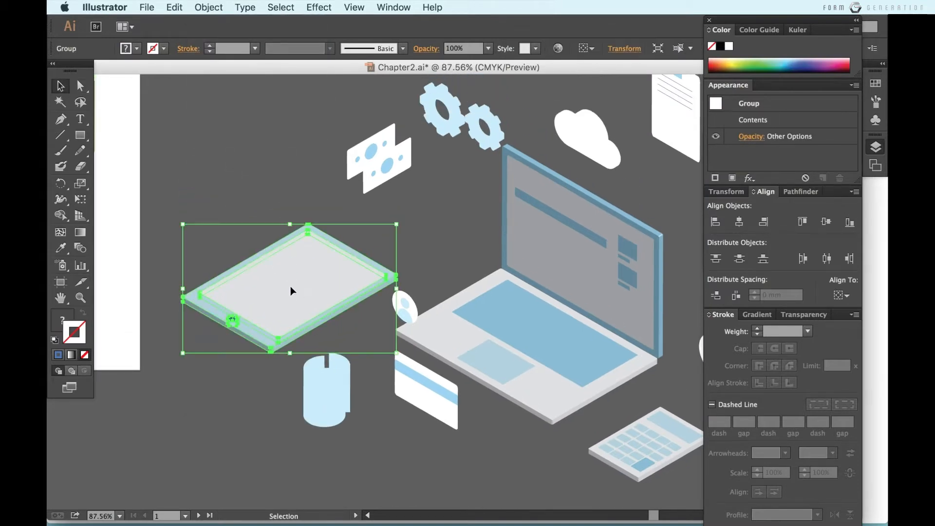
key("shift+super+a")
key("a")
left_click(265, 314)
scroll(263, 311, "up", 2)
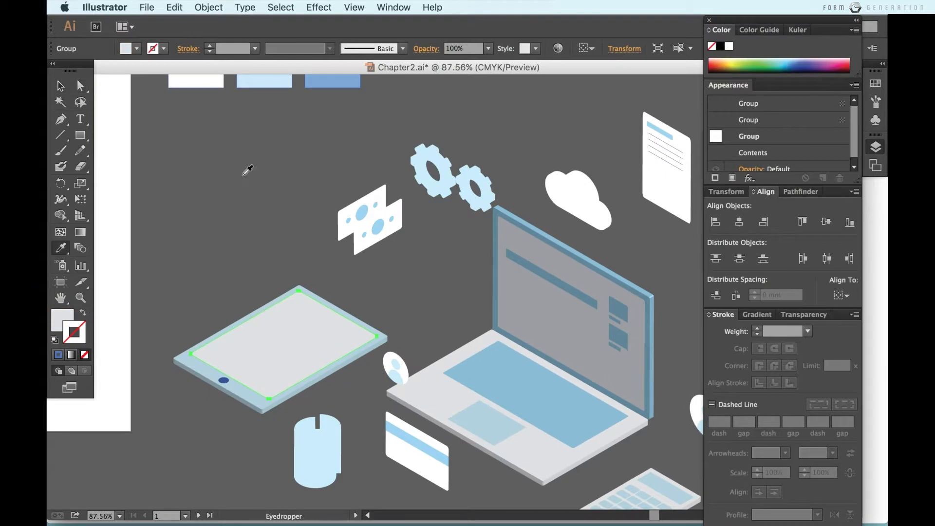
left_click(201, 78)
key("v")
scroll(219, 216, "down", 3)
left_click(221, 239)
scroll(223, 246, "up", 5)
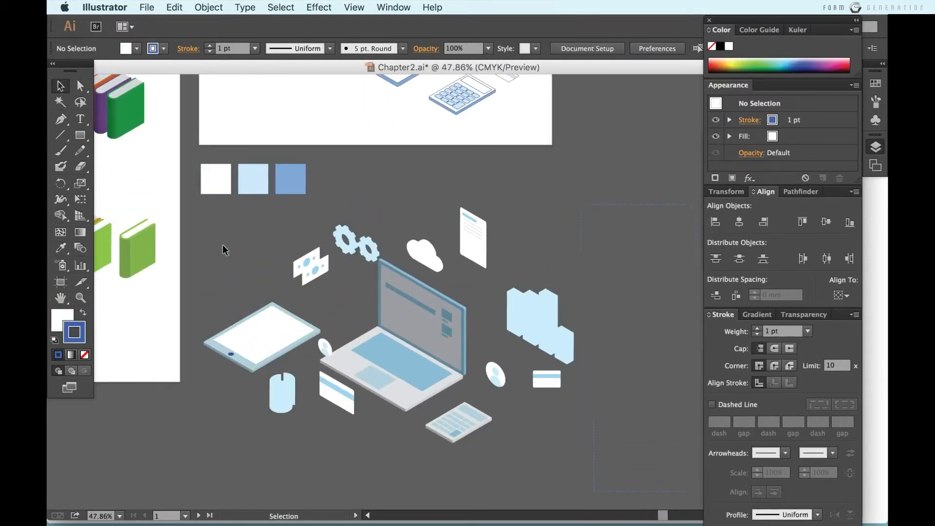
- Recolour the top frame of the expanded tablet with the light blue fill and outline of the palette swatch
scroll(219, 265, "down", 2)
scroll(215, 285, "up", 6)
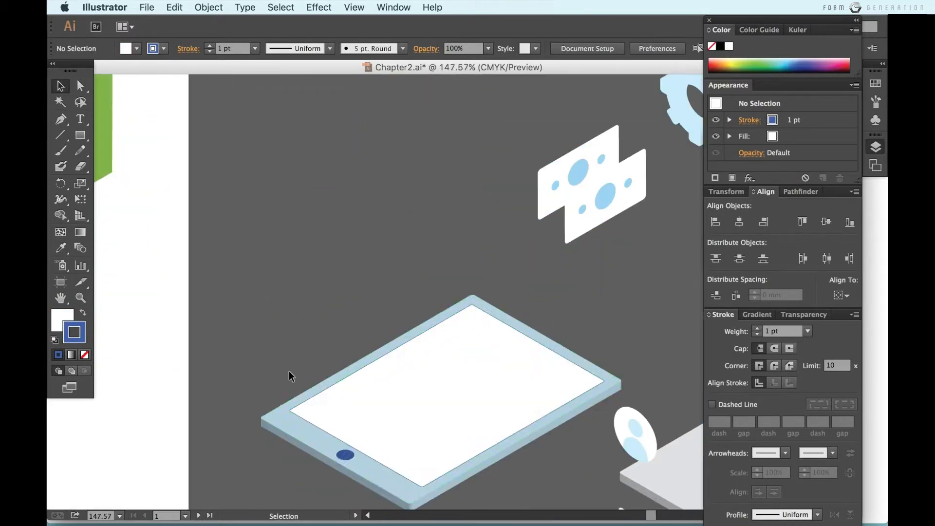
key("a")
left_click(303, 435)
scroll(302, 435, "down", 4)
key("i")
left_click(359, 194)
scroll(334, 317, "up", 3)
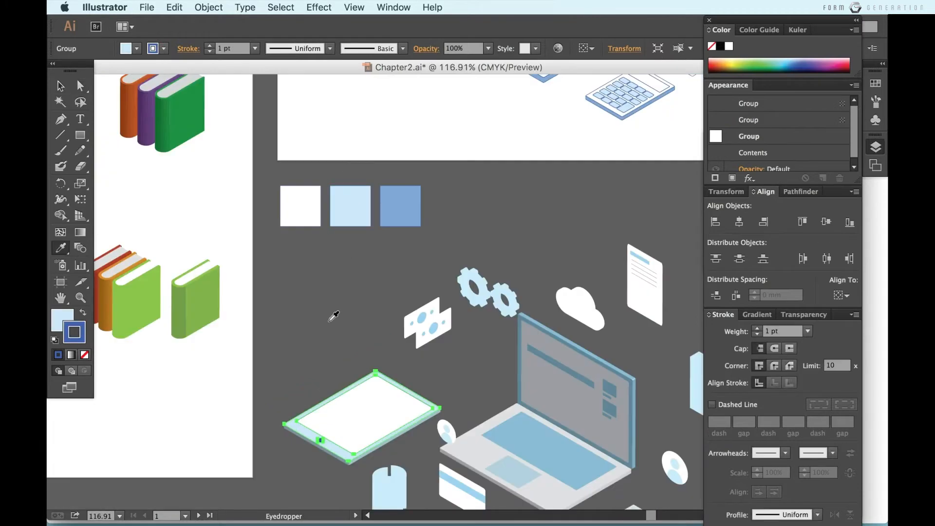
key("v")
left_click(337, 335)
- Recolour the tablet's home button with the mid-blue palette swatch
scroll(337, 335, "down", 2)
scroll(336, 336, "down", 1)
key("a")
left_click(309, 432)
scroll(308, 430, "down", 3)
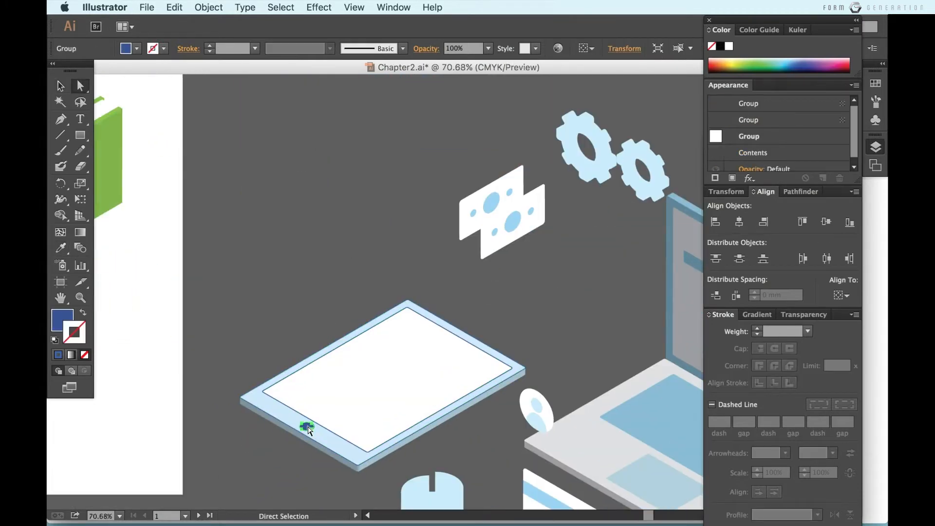
key("i")
left_click(387, 171)
key("v")
left_click(334, 281)
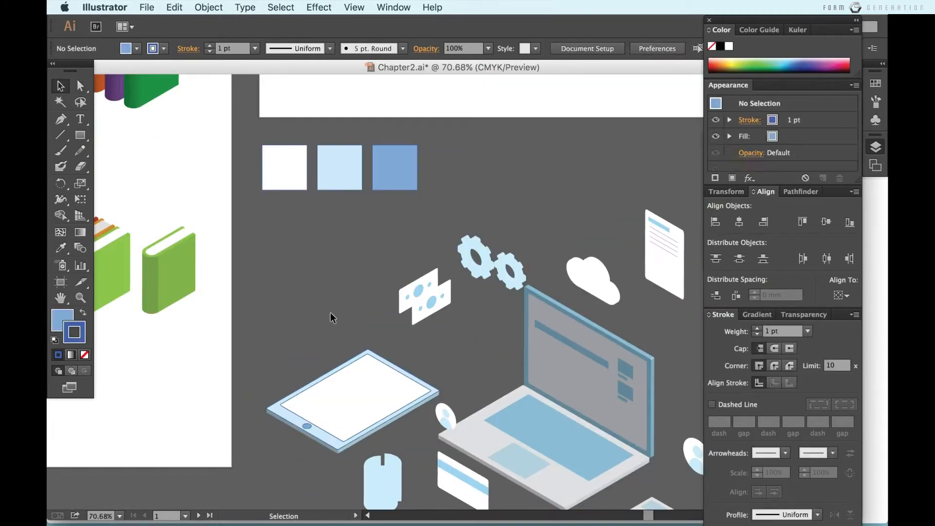
- Ungroup the expanded tablet's nested groups into separate parts
scroll(330, 311, "up", 5)
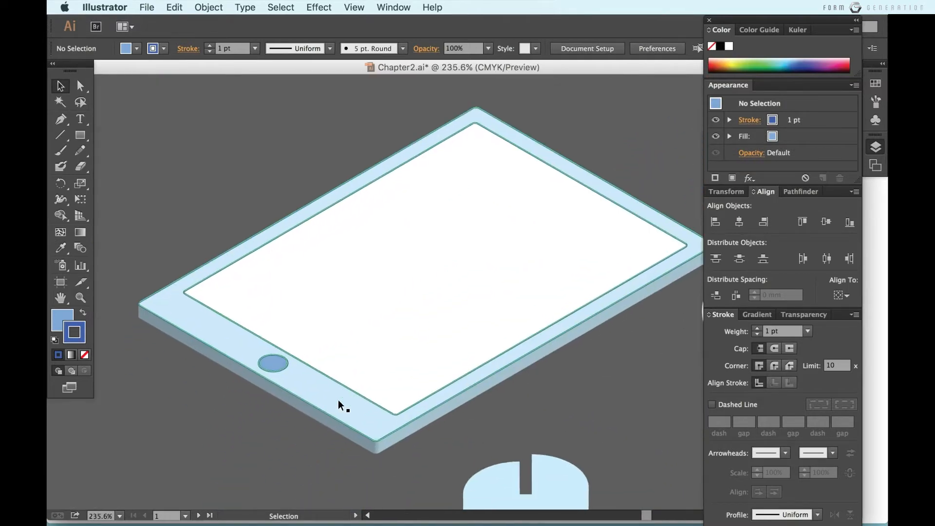
left_click(338, 399)
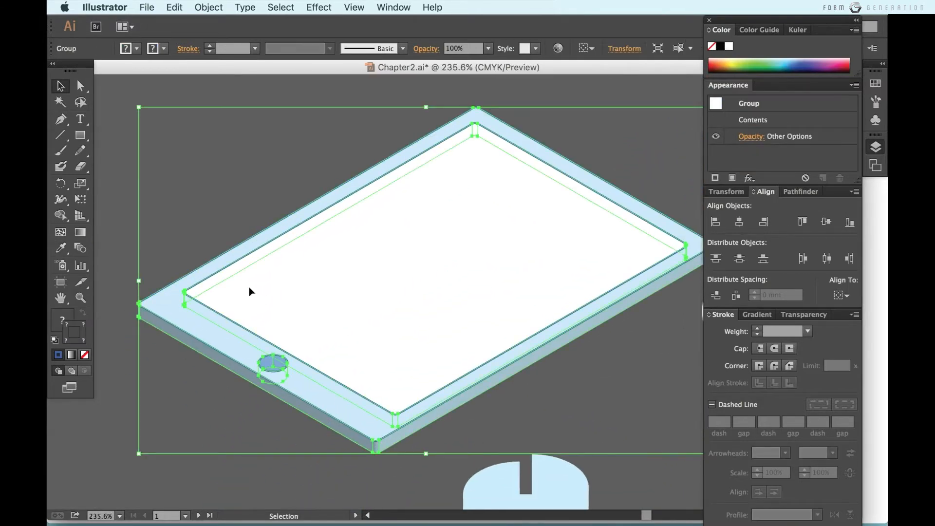
right_click(249, 291)
left_click(290, 370)
right_click(292, 353)
left_click(334, 431)
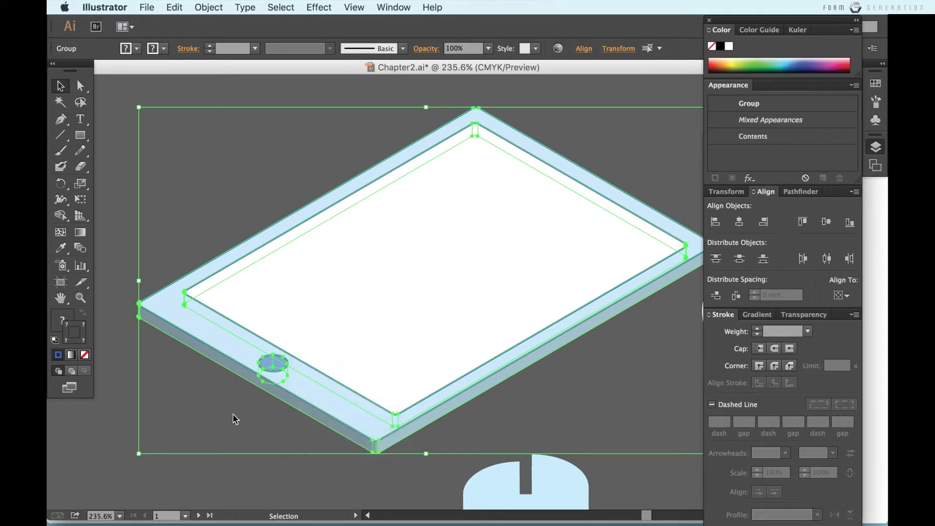
left_click(233, 414)
- Select the tablet's side and corner faces and combine them into a single path with the Pathfinder
left_click(145, 324)
scroll(195, 384, "right", 2)
scroll(195, 383, "down", 2)
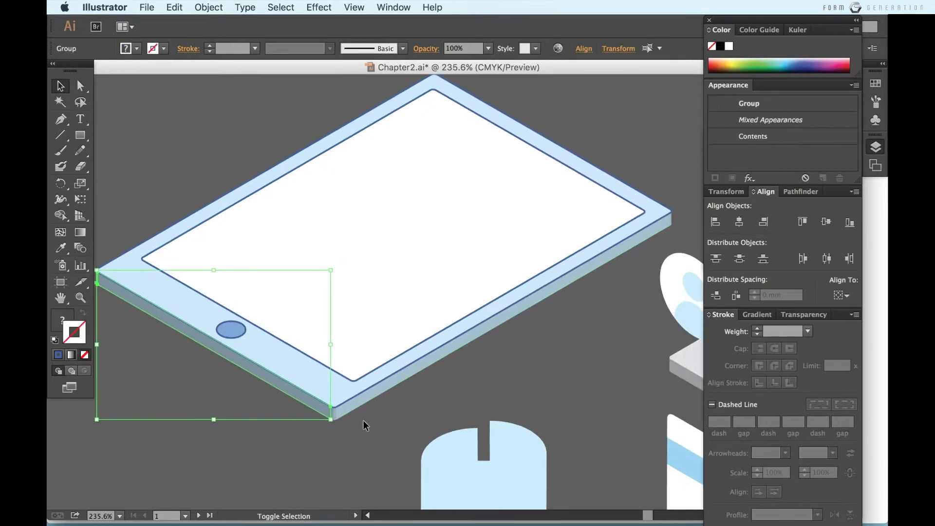
left_click(335, 414)
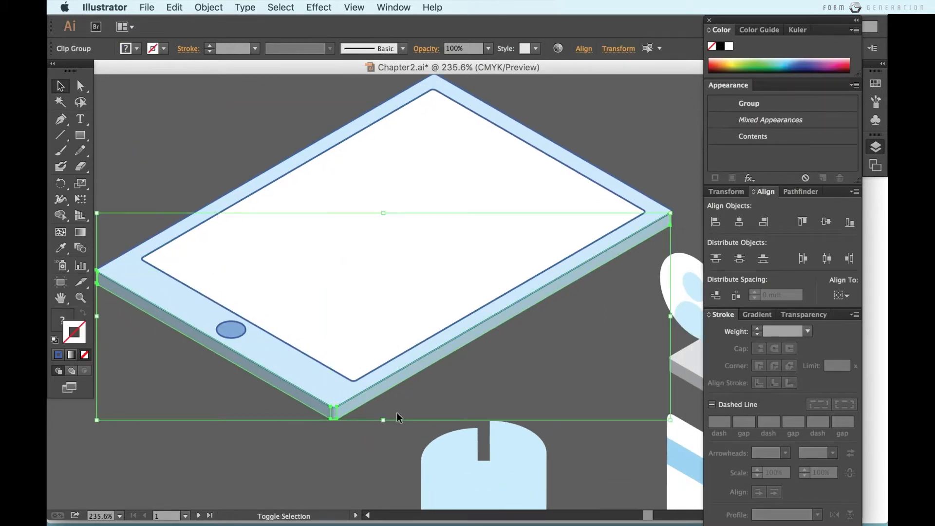
scroll(688, 224, "up", 5)
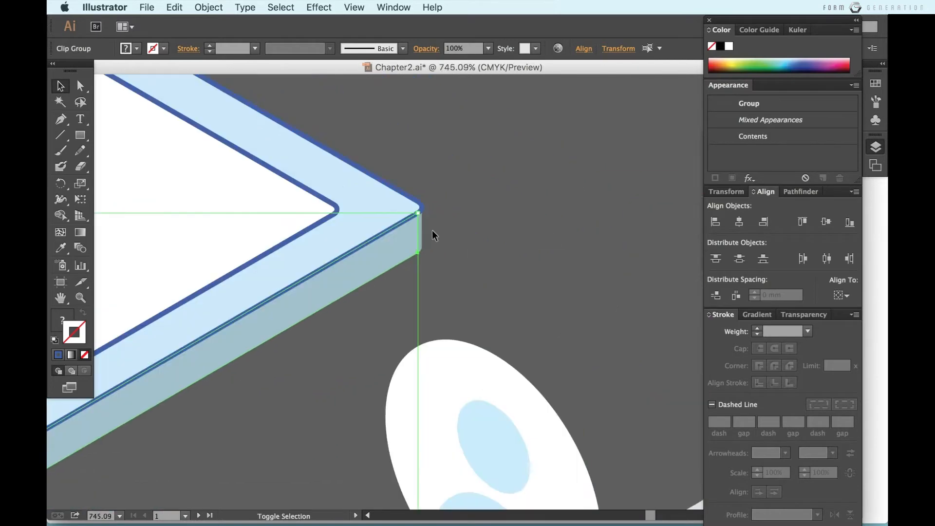
scroll(474, 255, "down", 4)
left_click(797, 192)
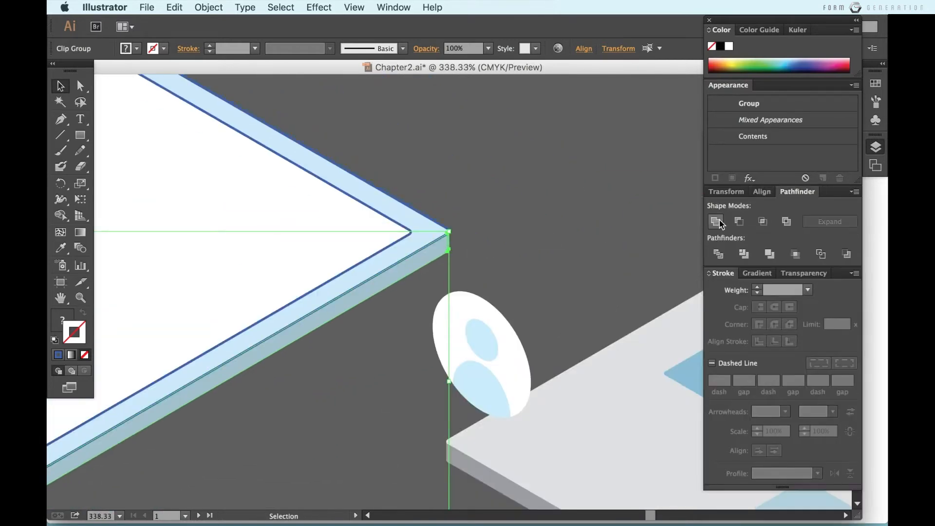
left_click(506, 296)
scroll(506, 297, "down", 3)
scroll(507, 297, "left", 3)
scroll(507, 296, "up", 2)
left_click_drag(399, 479, 345, 441)
left_click(740, 223)
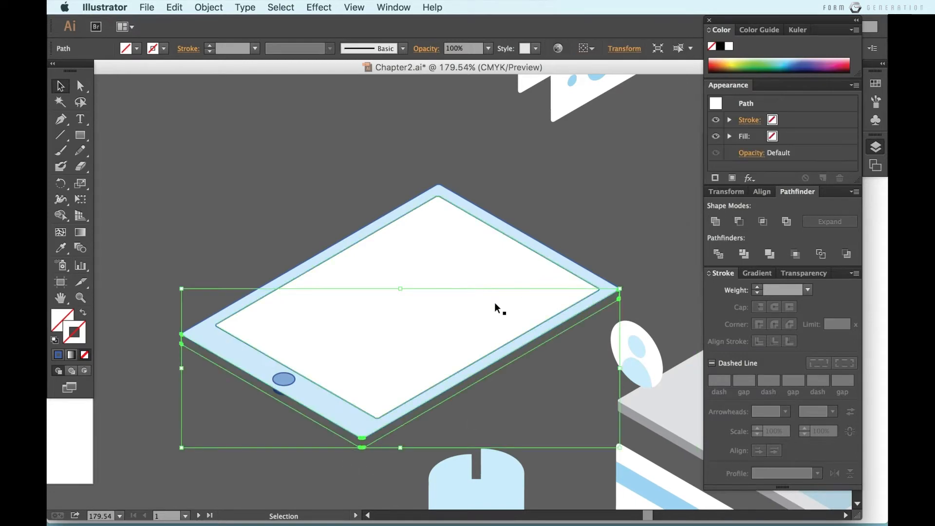
- Fill the tablet's combined side face with the mid-blue palette swatch
key("i")
scroll(493, 256, "up", 8)
scroll(543, 121, "up", 3)
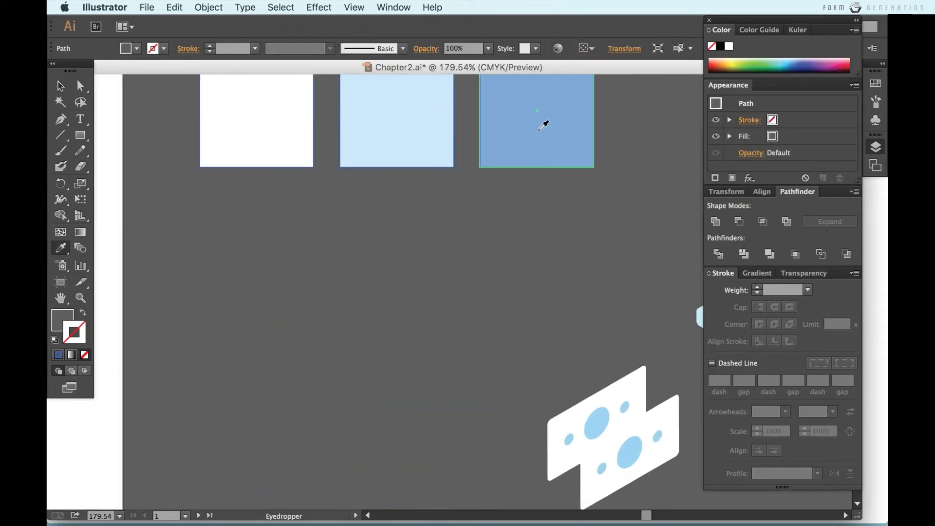
left_click(543, 122)
scroll(448, 292, "down", 10)
key("v")
left_click(402, 396)
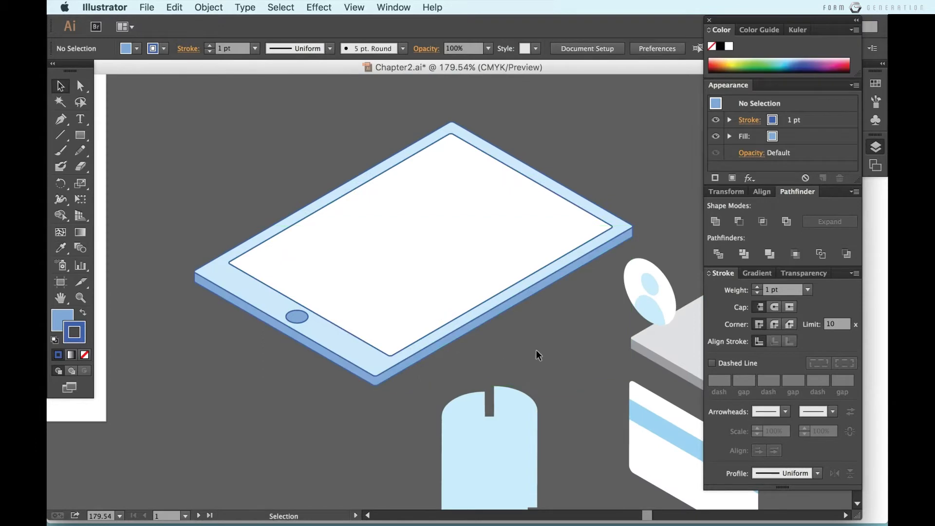
left_click_drag(218, 259, 196, 198)
left_click(366, 116)
- Expand the appearance of the pie chart's 3D effect into editable shapes
scroll(441, 172, "right", 6)
scroll(442, 171, "down", 3)
left_click(320, 375)
right_click(321, 376)
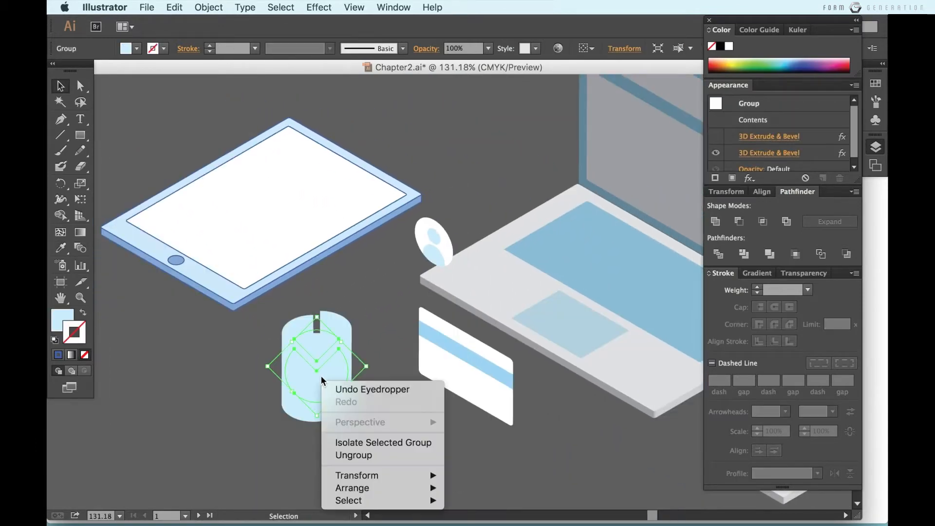
left_click(209, 7)
left_click(271, 151)
left_click(379, 410)
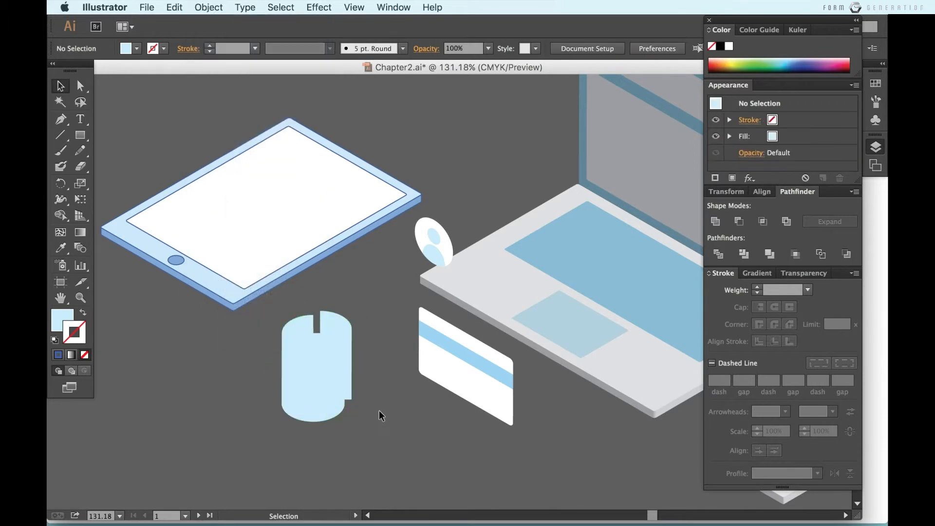
- Recolour both top faces of the expanded pie chart with the white sampled from the tablet's screen
left_click(300, 376)
scroll(300, 376, "up", 4)
scroll(300, 376, "down", 3)
scroll(299, 381, "up", 5)
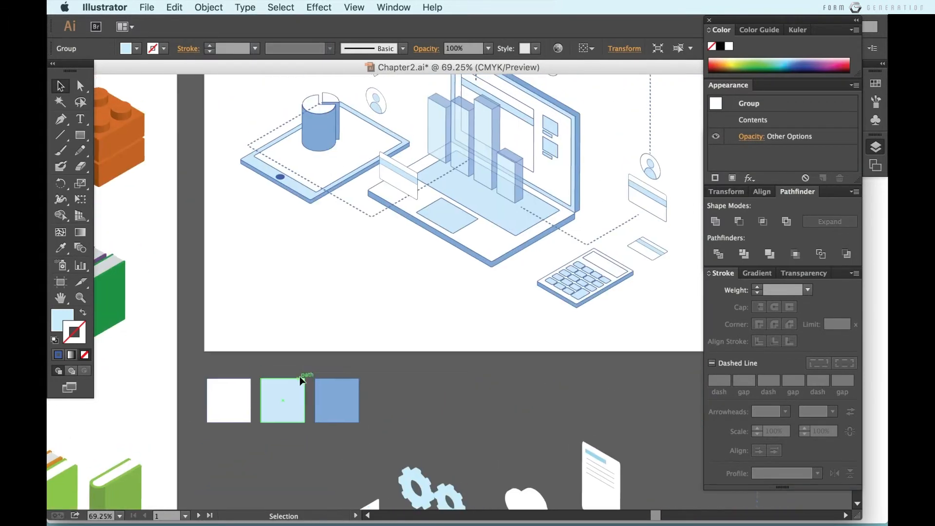
scroll(312, 390, "down", 6)
key("a")
left_click(294, 425)
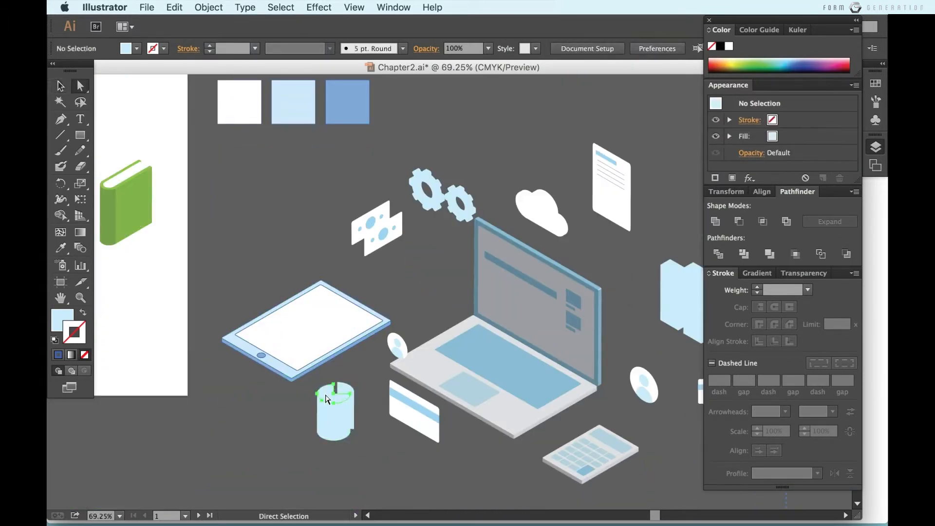
left_click(325, 395)
left_click(345, 388, "shift")
key("i")
left_click(334, 342)
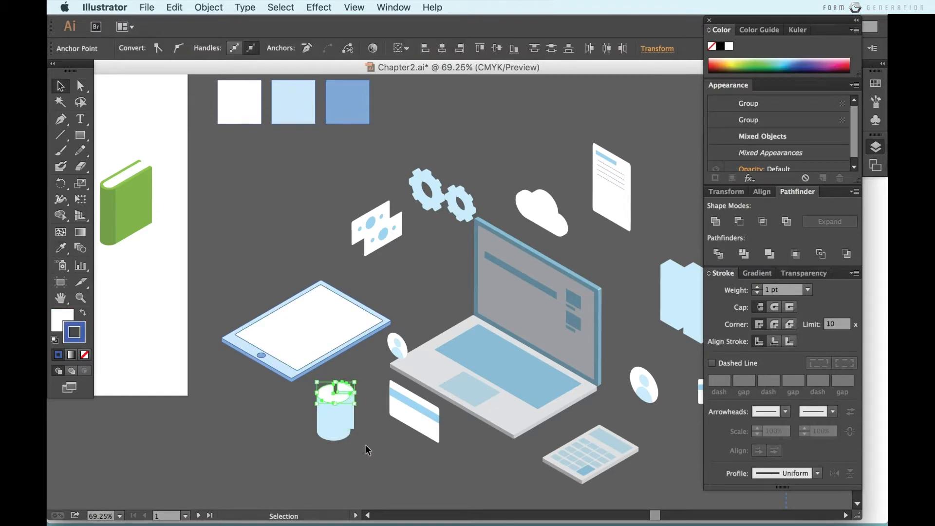
- Recolour the pie chart's side faces with the mid-blue palette swatch
key("a")
left_click(335, 416)
scroll(334, 415, "up", 5)
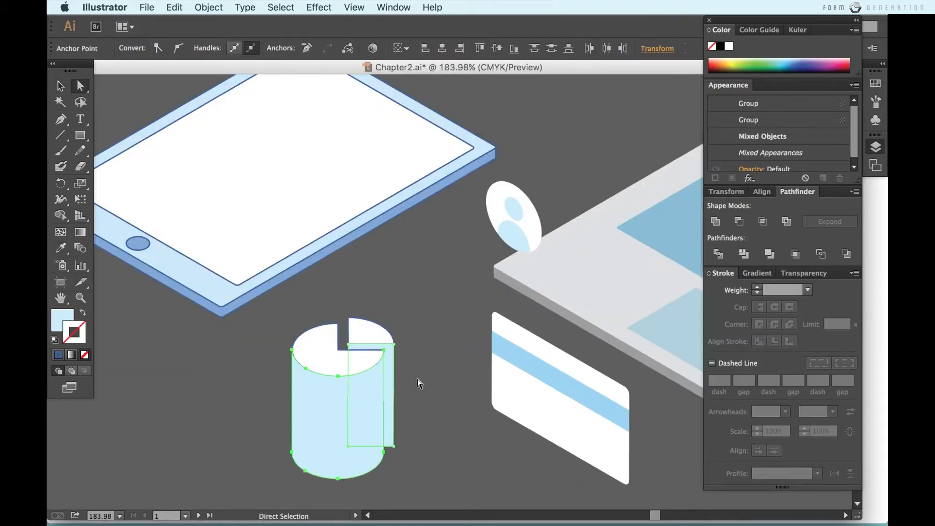
scroll(419, 383, "down", 5)
key("i")
scroll(420, 372, "up", 6)
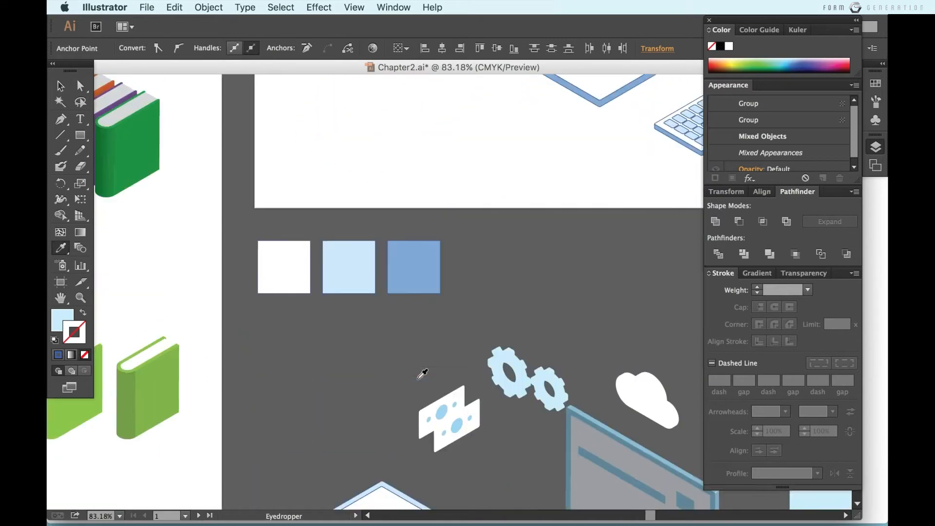
scroll(421, 373, "down", 3)
left_click(418, 200)
scroll(417, 199, "down", 6)
key("v")
left_click(436, 470)
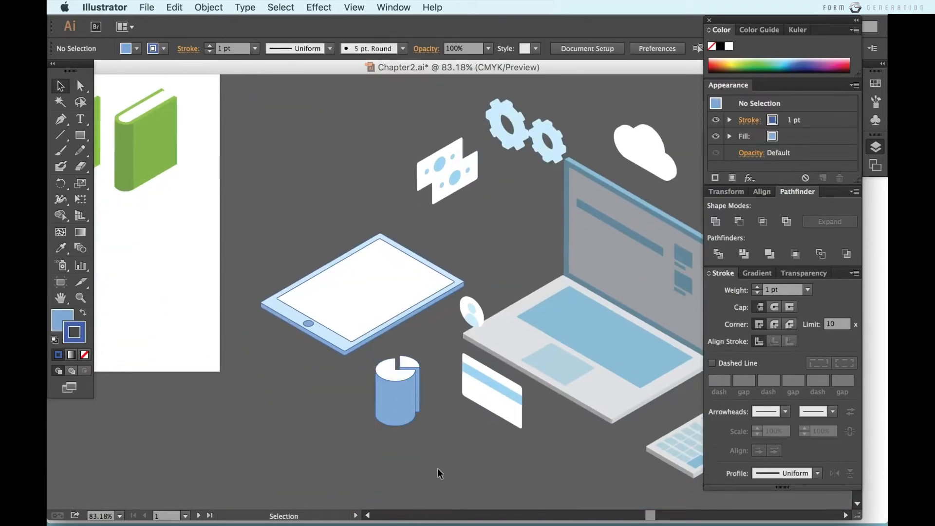
- Move the recoloured pie chart onto the tablet's screen
left_click(391, 378)
left_click_drag(377, 282, 362, 260)
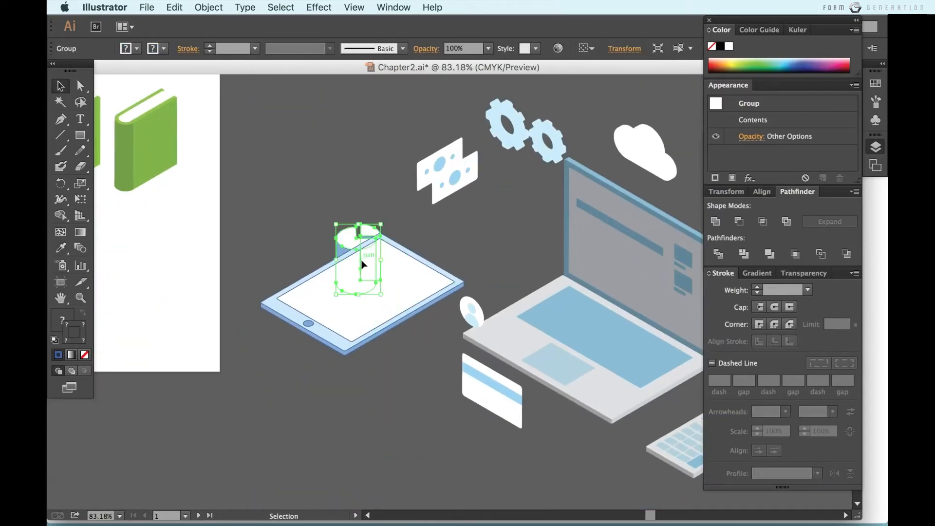
key("shift+super+a")
- Move the user icon beside the tablet up into the space between the pie chart and the laptop screen
scroll(407, 384, "down", 6)
scroll(400, 390, "up", 5)
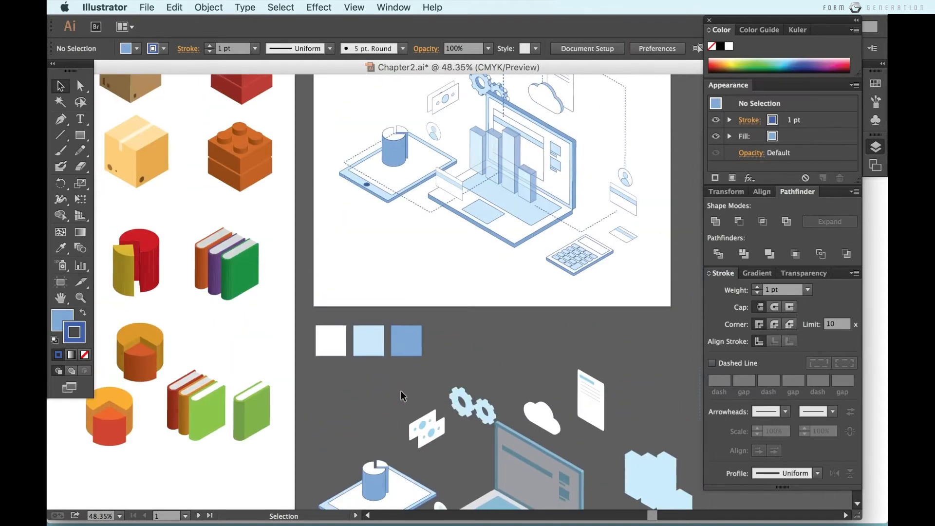
scroll(401, 391, "down", 2)
scroll(401, 391, "up", 3)
scroll(401, 392, "down", 3)
left_click_drag(434, 424, 431, 372)
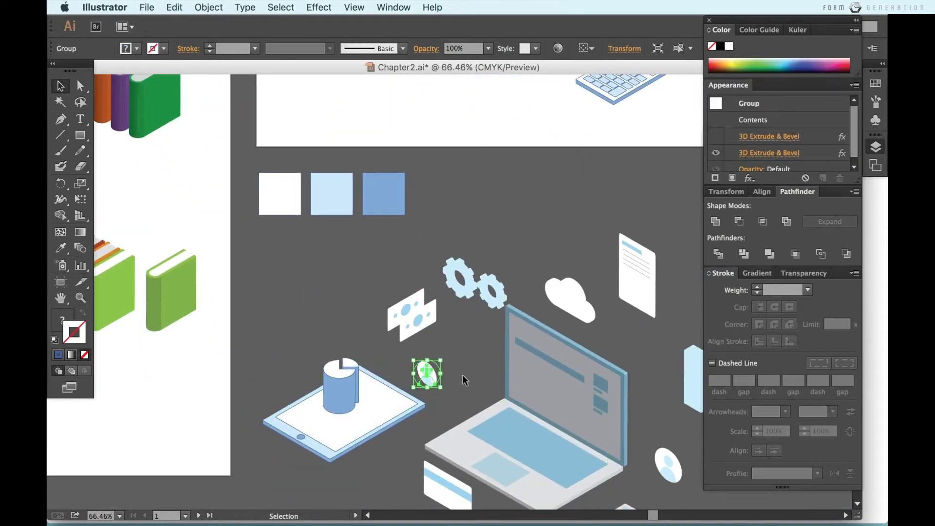
left_click(462, 374)
- Recolour the background circle of the moved user icon with the white palette swatch
scroll(462, 374, "up", 2)
key("a")
left_click(422, 372)
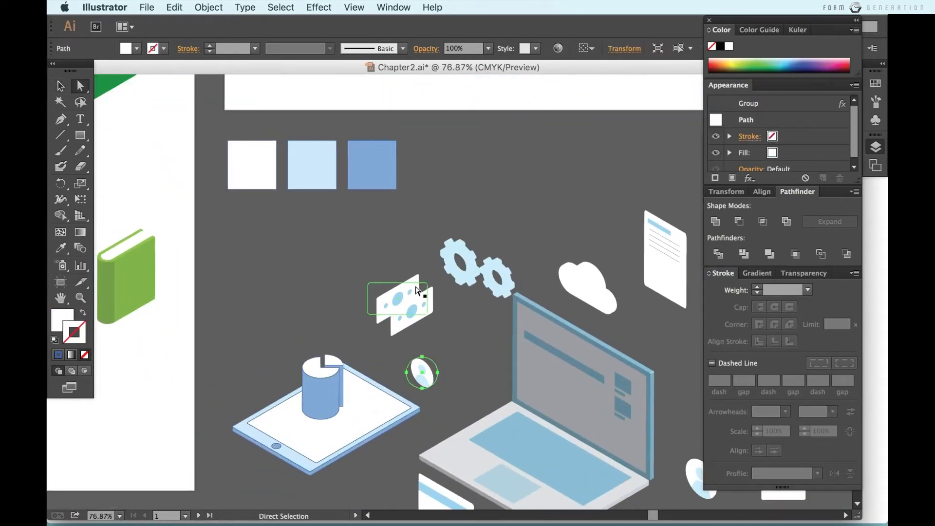
left_click(257, 159)
scroll(367, 285, "up", 3)
key("a")
left_click(525, 430)
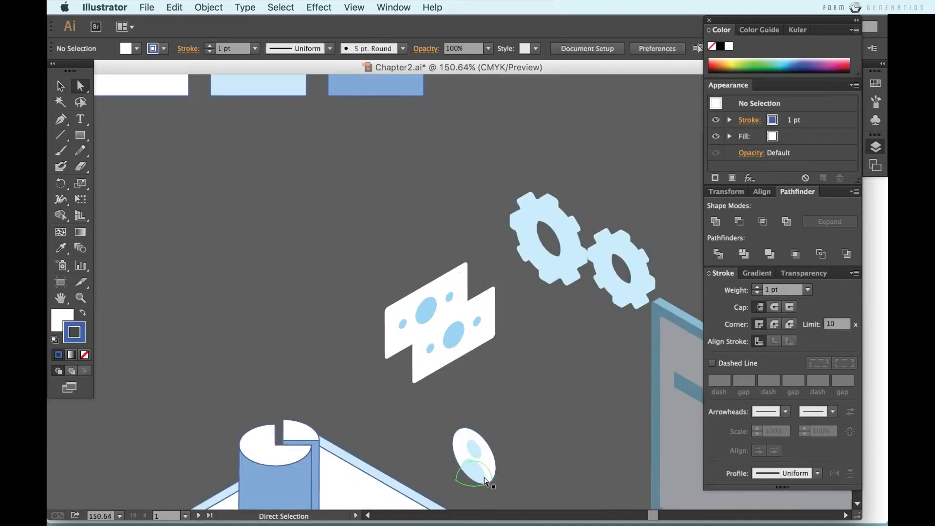
- Recolour the head and body shapes of the user icon with the light blue fill and blue outline of the palette
left_click(481, 473)
scroll(484, 444, "down", 3)
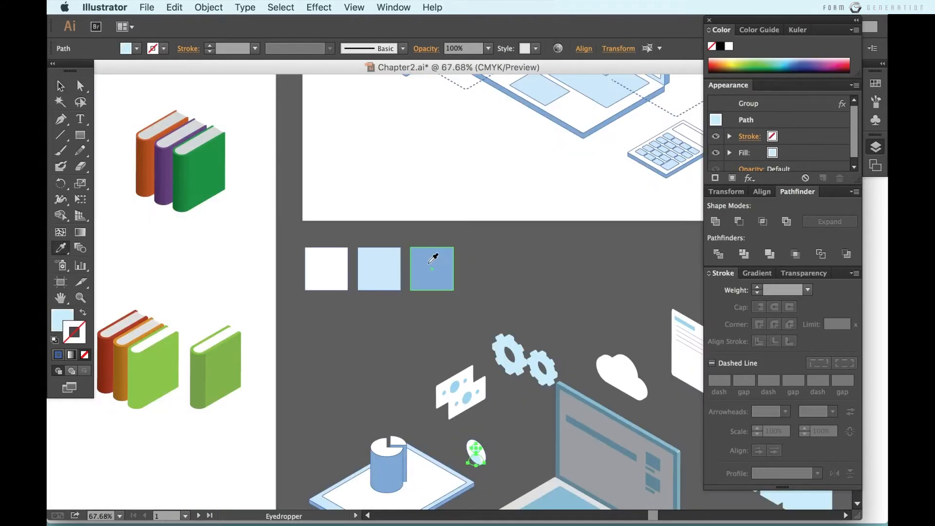
left_click(434, 259)
left_click(500, 431)
- Enlarge the recoloured user icon slightly
scroll(499, 431, "up", 1)
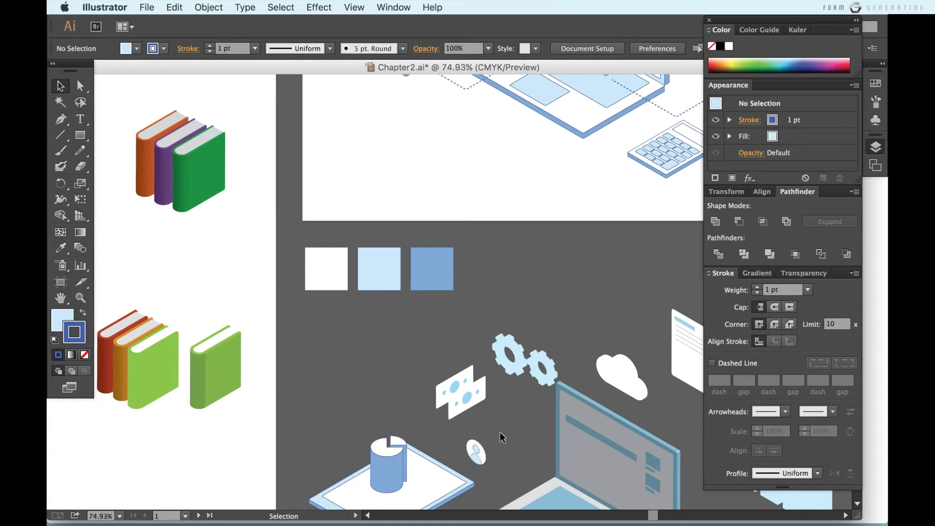
scroll(542, 396, "down", 1)
scroll(542, 396, "right", 1)
left_click(464, 467)
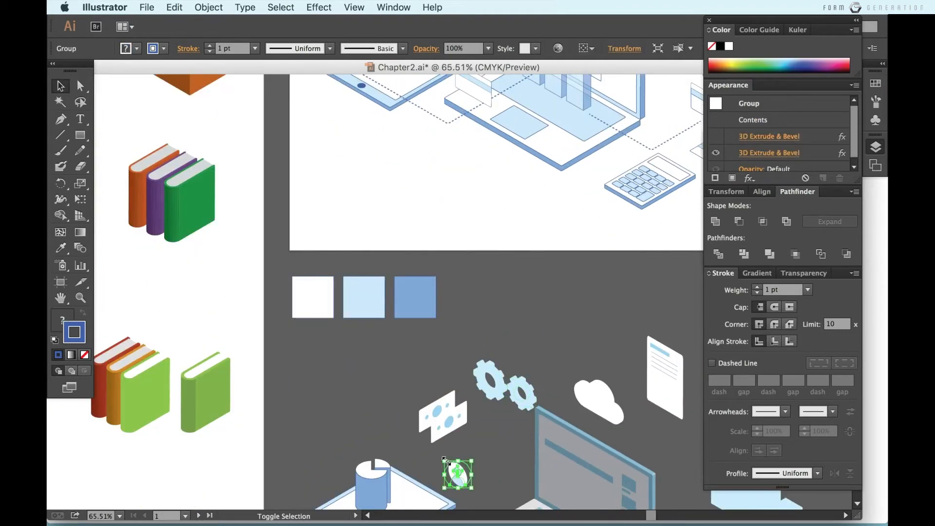
left_click_drag(447, 461, 440, 453)
left_click(483, 458)
scroll(460, 434, "up", 1)
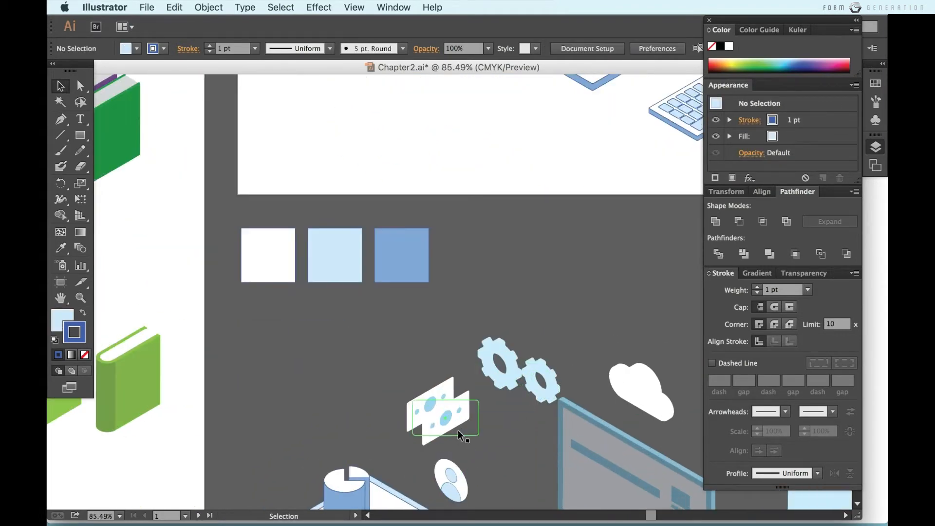
- Recolour the card faces of the front and rear banknotes with the white, blue-outlined palette swatch
key("a")
left_click(459, 434)
key("i")
left_click(262, 255)
key("a")
left_click(484, 435)
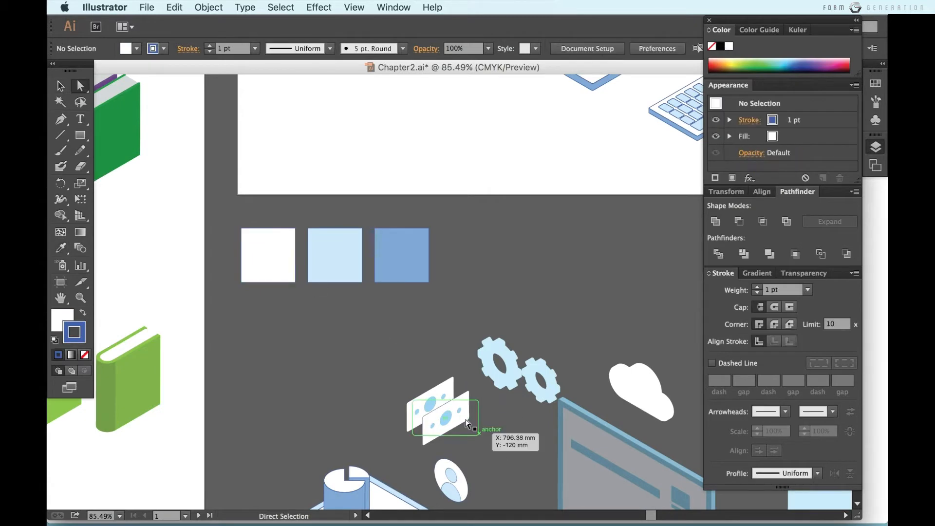
left_click(452, 394)
key("a")
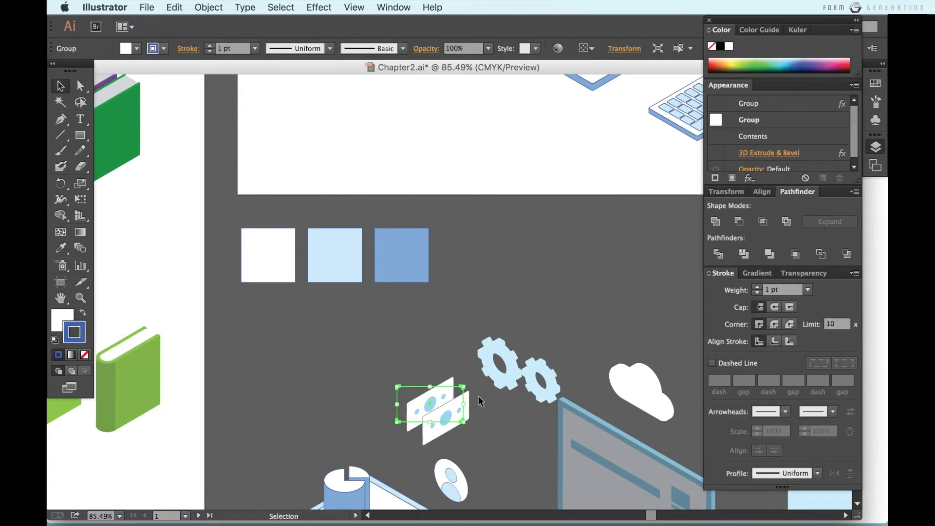
left_click(496, 431)
- Hide the 3D Extrude & Bevel effect of the front banknote so that it is displayed flat
scroll(495, 431, "up", 2)
left_click(394, 417)
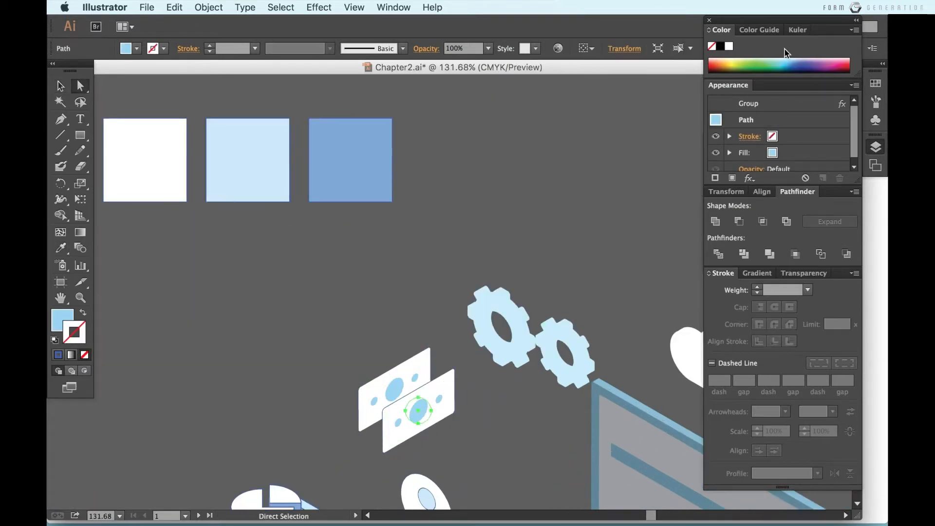
scroll(786, 120, "down", 1)
left_click(514, 432)
left_click(445, 408)
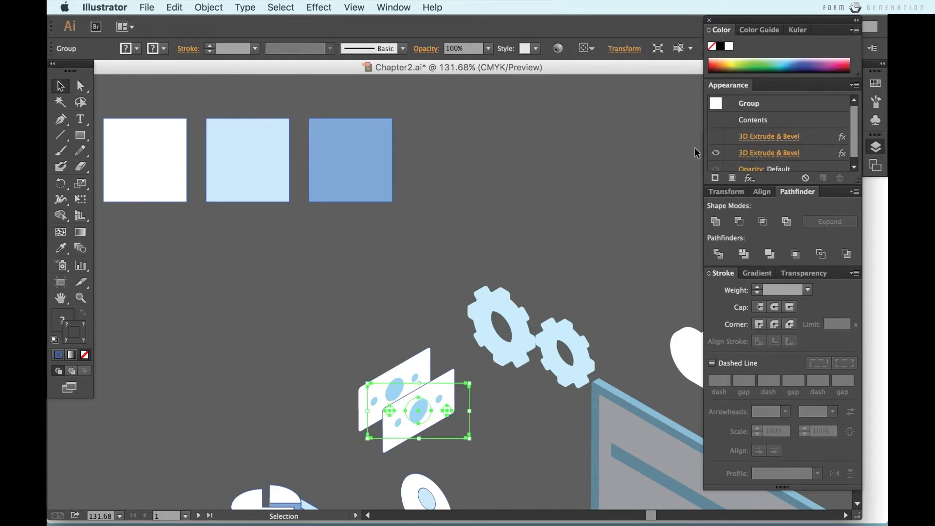
left_click(715, 153)
- Recolour the front banknote's three circles with the light blue, blue-outlined palette swatch and turn its 3D Extrude & Bevel effect back on
key("a")
left_click(423, 458)
left_click(393, 411)
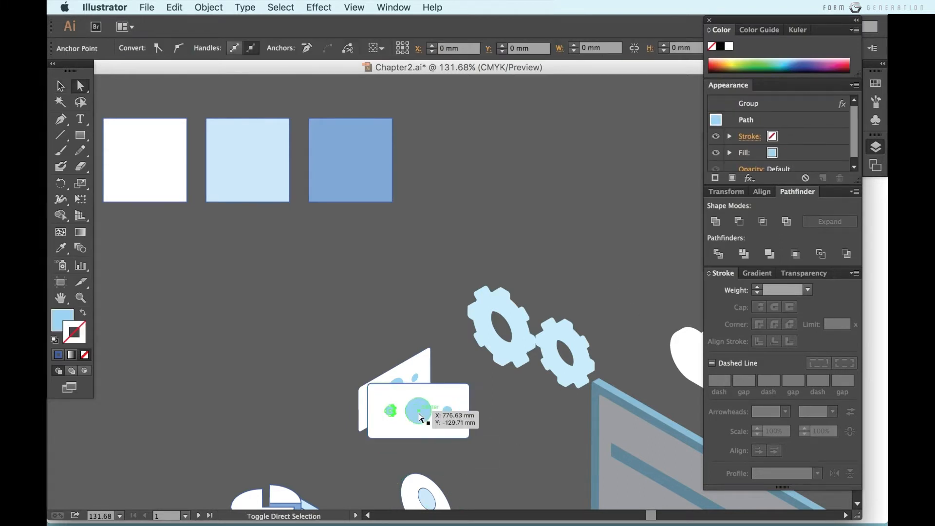
left_click(419, 416, "shift")
key("u")
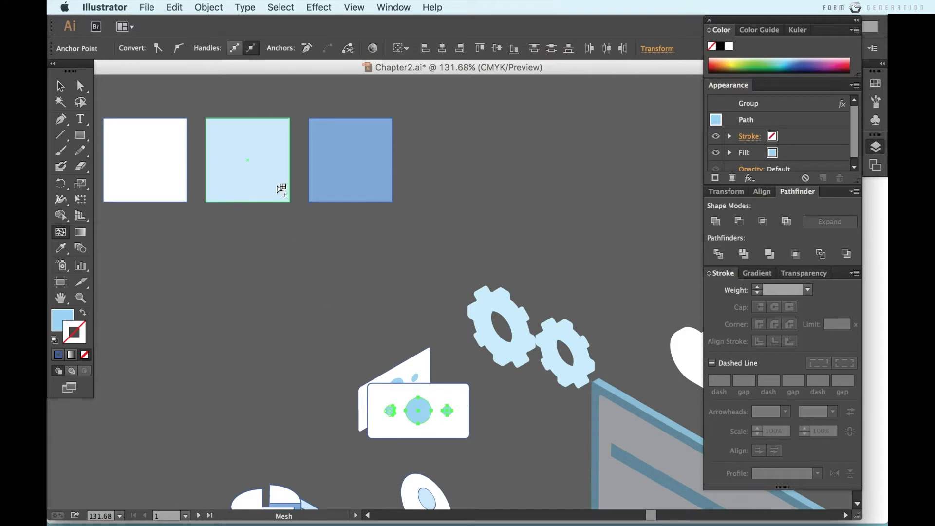
key("v")
left_click(497, 426)
left_click(451, 422)
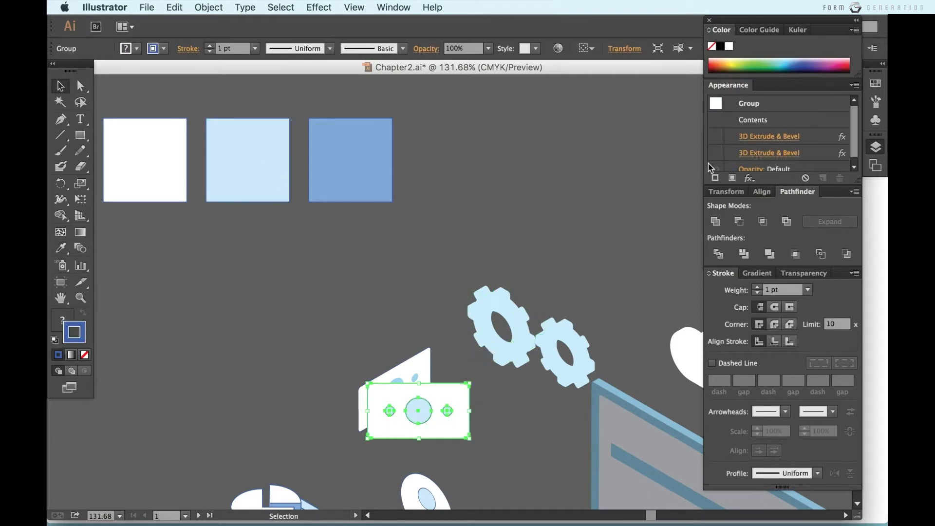
left_click(715, 153)
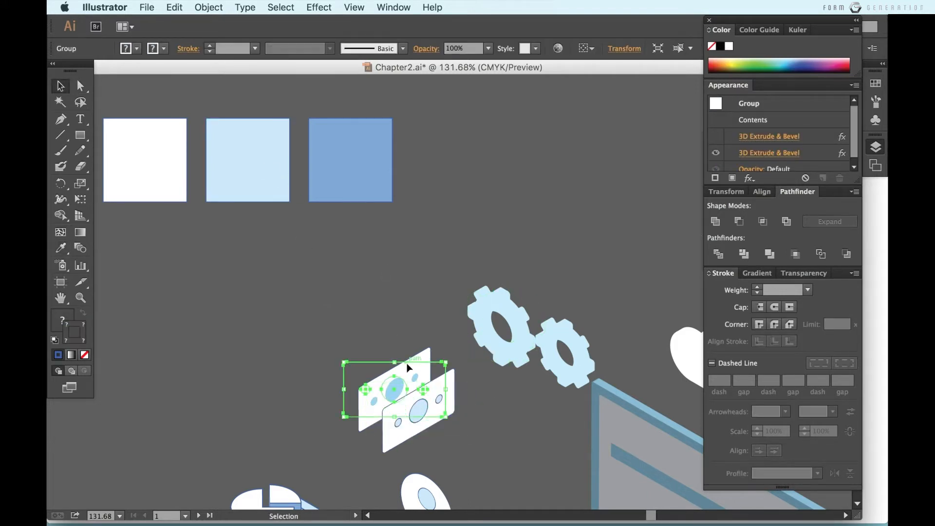
- Replace the rear banknote with a copy of the recoloured front one, offset up and to the left behind it
left_click_drag(435, 408, 416, 400)
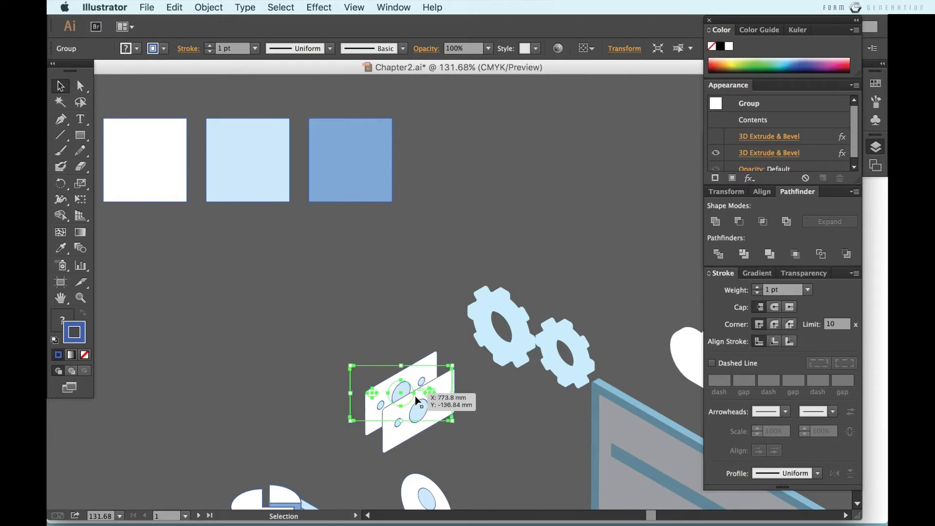
left_click(495, 451)
scroll(495, 452, "down", 5)
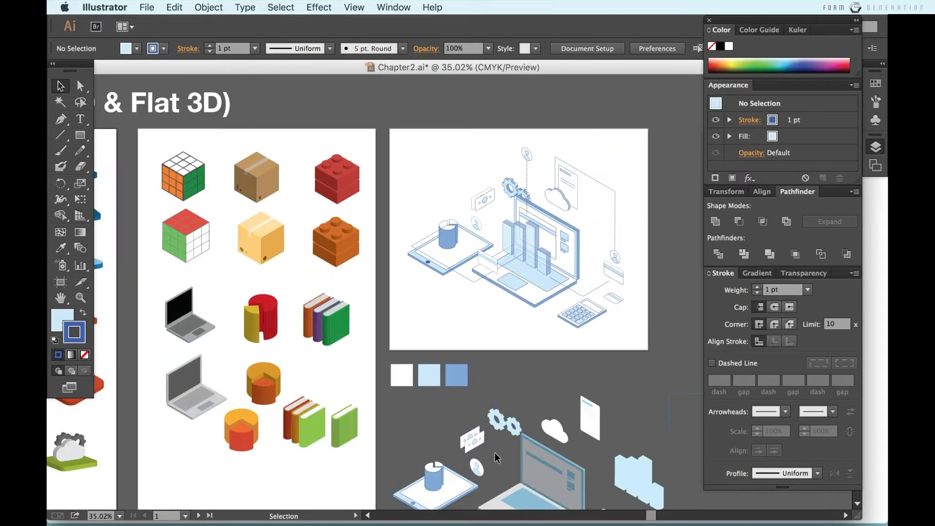
scroll(493, 451, "up", 3)
- Nudge the front banknote five increments to the left so that it overlaps more of the rear one
left_click(456, 429)
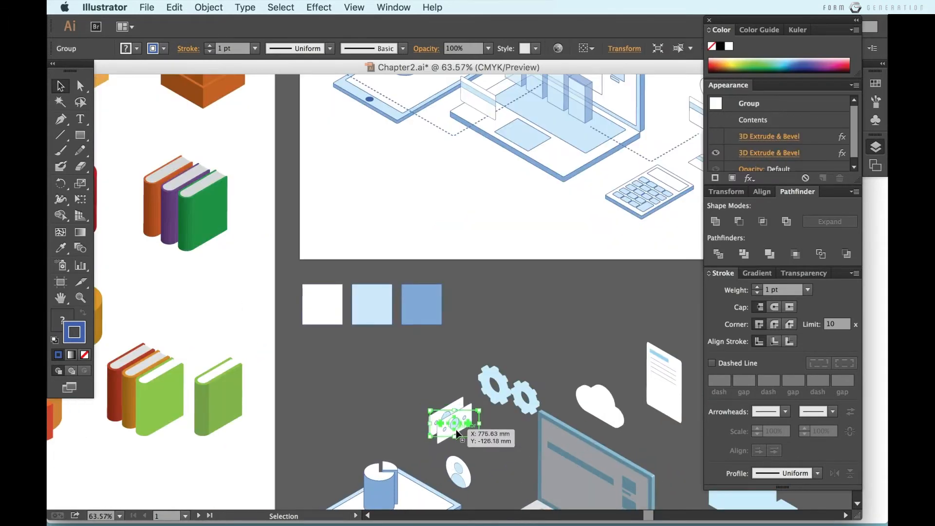
key("Left")
key("Left")
key("Left")
key("Left")
key("Left")
left_click(424, 388)
scroll(424, 385, "down", 3)
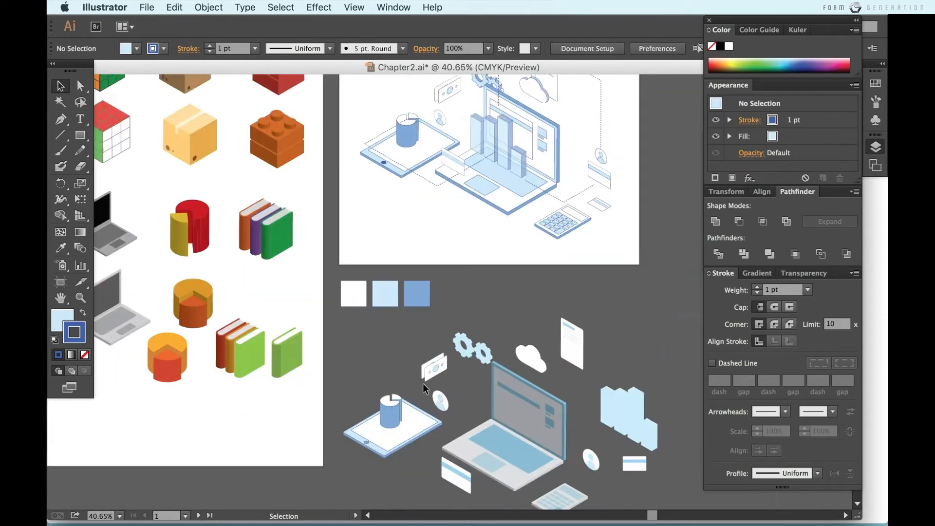
- Expand the appearance of the extruded laptop base with its keyboard and trackpad
mouse_move(413, 435)
left_mouse_down()
mouse_move(430, 443)
mouse_move(428, 434)
left_mouse_up()
left_click(442, 432)
scroll(436, 429, "down", 2)
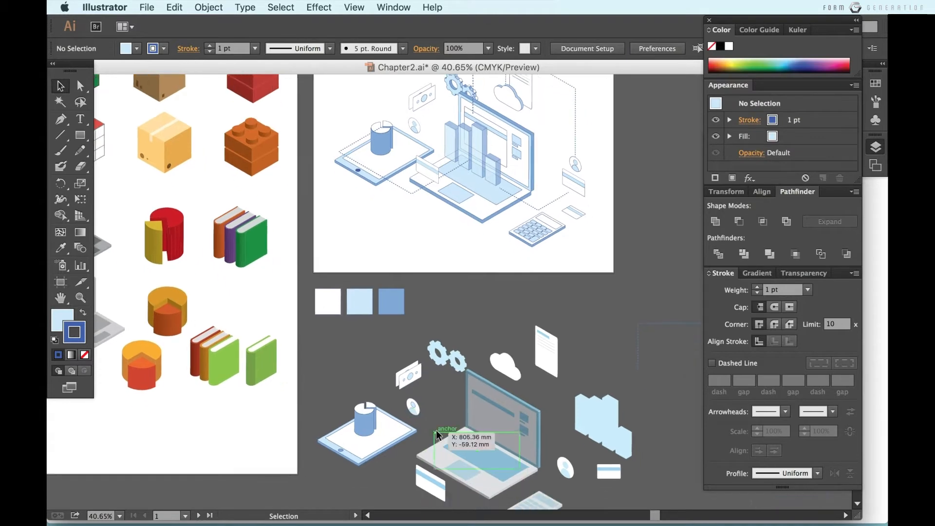
scroll(463, 450, "up", 2)
scroll(425, 451, "down", 2)
left_click(481, 434)
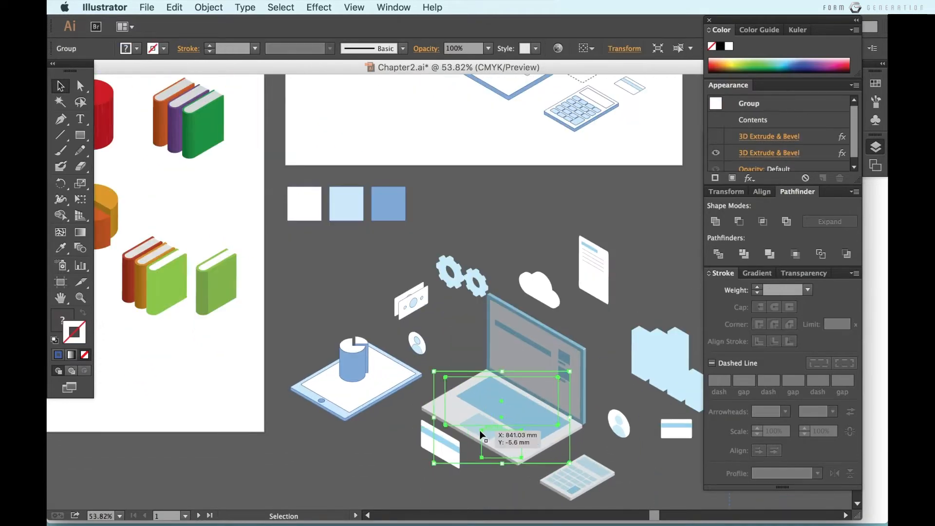
scroll(482, 435, "down", 1)
scroll(481, 434, "up", 3)
left_click(208, 7)
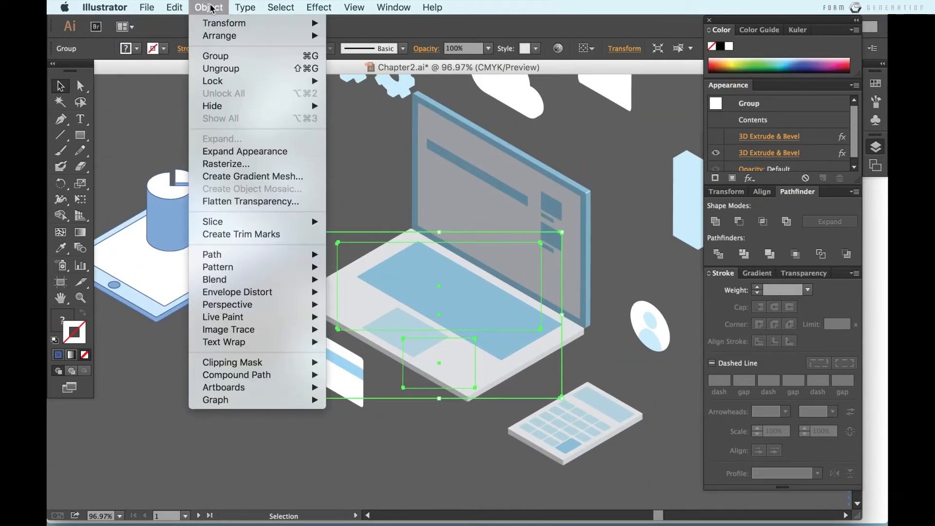
left_click(230, 152)
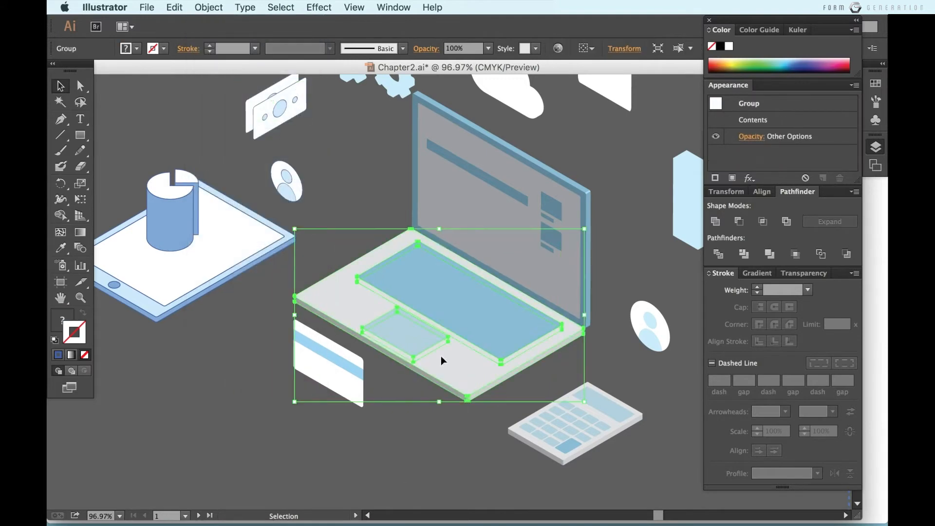
- Recolour the top face of the laptop base to match the tablet's white, blue-outlined screen
left_click(440, 398)
key("a")
left_click(468, 369)
scroll(467, 369, "up", 2)
key("i")
left_click(262, 290)
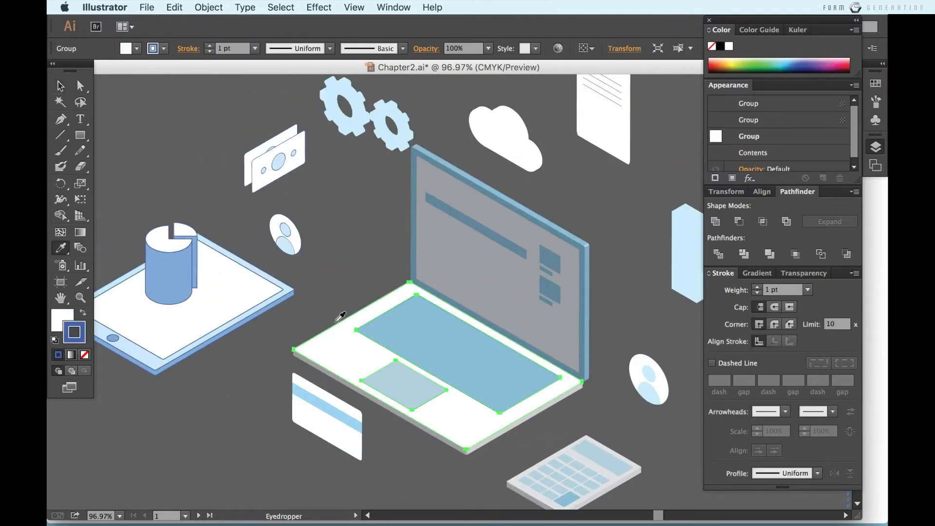
- Recolour the laptop's keyboard area and trackpad with the light blue fill and blue outline of the tablet frame
key("v")
left_click(338, 291)
left_click(411, 402)
left_click(430, 357, "shift")
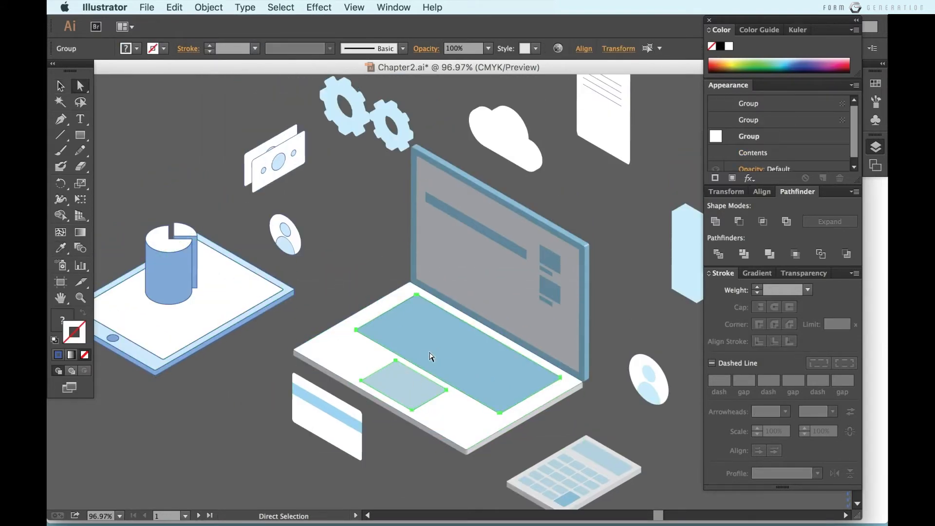
left_click(149, 358)
key("v")
left_click(419, 462)
scroll(420, 463, "down", 5)
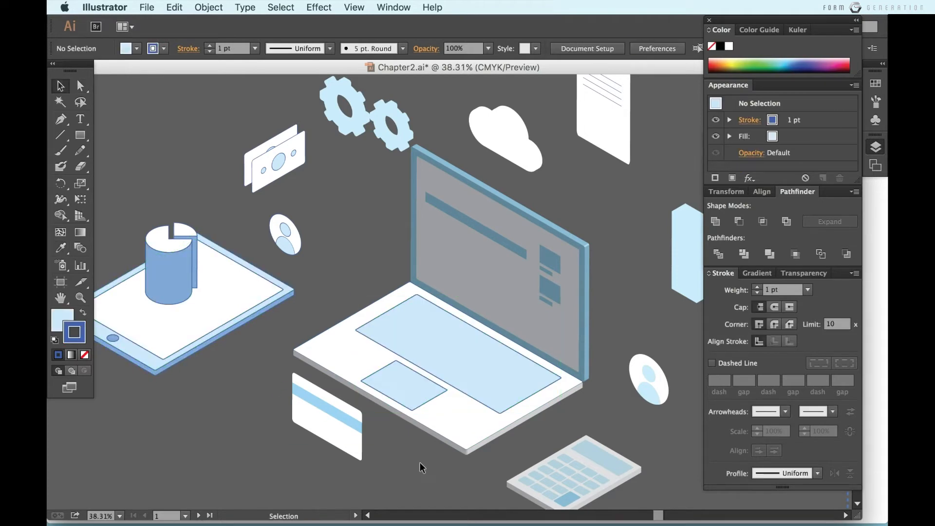
scroll(420, 462, "up", 3)
scroll(420, 462, "up", 8)
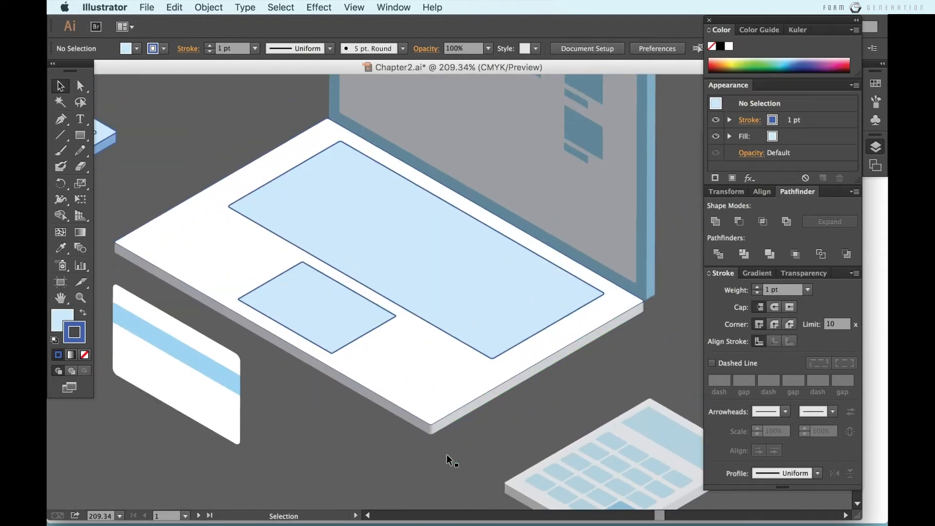
scroll(446, 455, "up", 1)
scroll(478, 428, "up", 2)
key("a")
left_click_drag(445, 460, 380, 425)
scroll(508, 432, "right", 3)
scroll(510, 437, "right", 2)
scroll(510, 437, "up", 1)
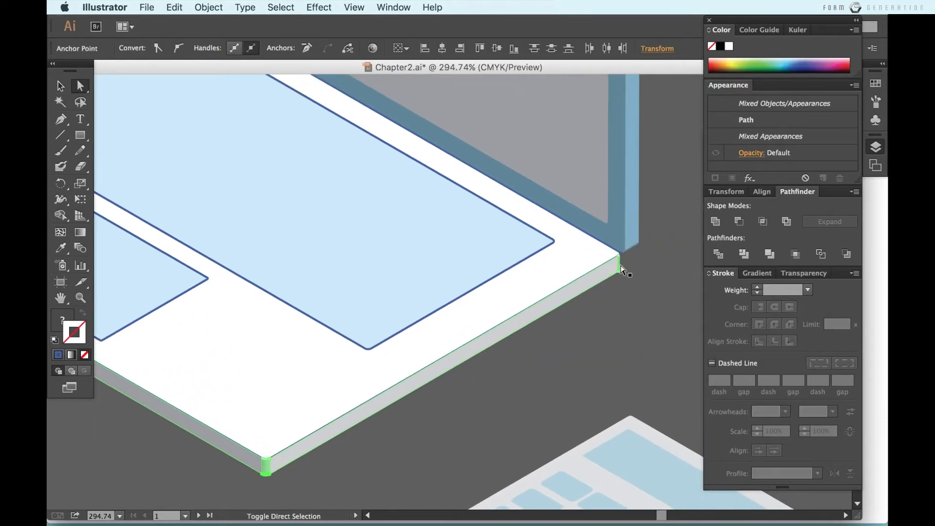
scroll(492, 348, "left", 3)
scroll(493, 348, "right", 2)
left_click(590, 411)
key("v")
- Ungroup the expanded laptop base so that its side pieces can be selected separately
left_click(460, 426)
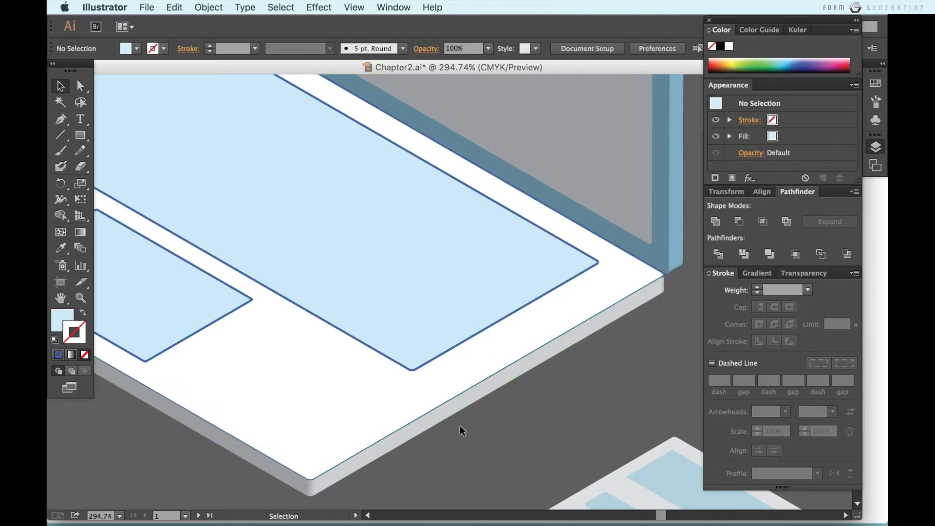
left_click(459, 428)
right_click(454, 419)
left_click(426, 425)
right_click(426, 426)
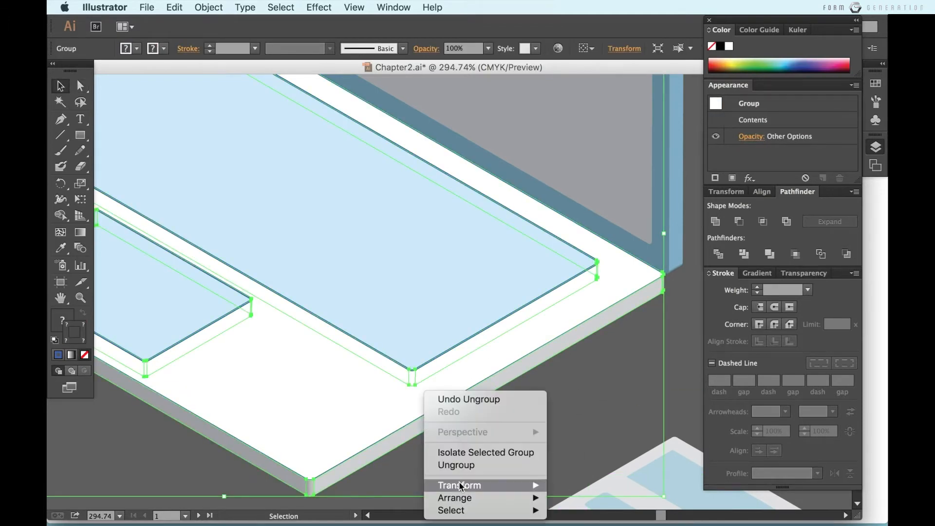
left_click(455, 465)
left_click(438, 454)
left_click(386, 447)
- Merge the side pieces of the laptop base into one shape and recolour it with the mid-blue fill and blue outline
left_click_drag(677, 303, 577, 341)
scroll(373, 460, "down", 2)
scroll(373, 460, "left", 3)
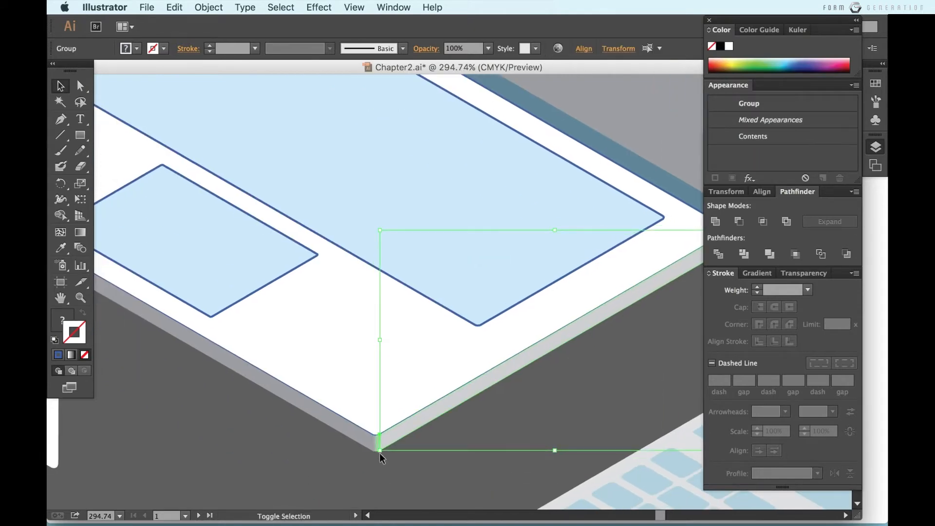
scroll(382, 458, "up", 5)
left_click_drag(411, 459, 306, 409)
scroll(305, 410, "down", 5)
scroll(305, 410, "right", 3)
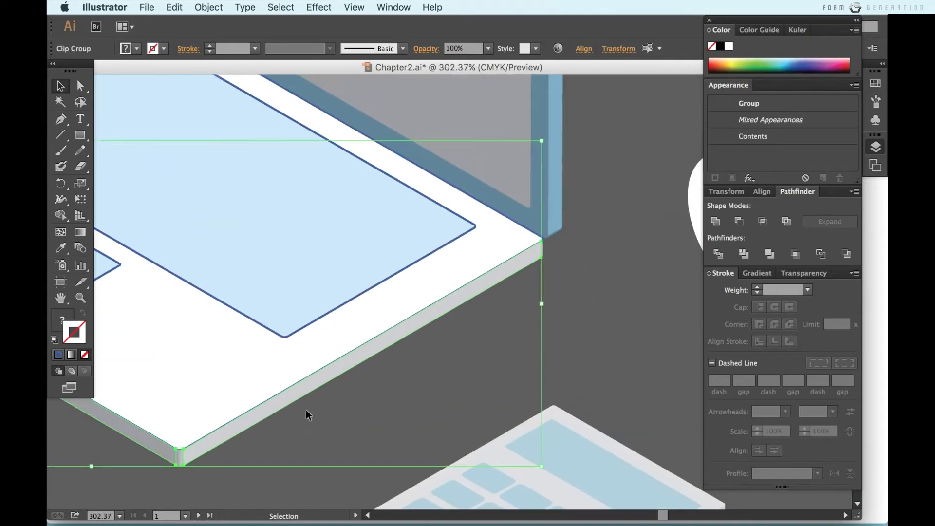
scroll(306, 410, "right", 4)
scroll(348, 346, "up", 5)
scroll(383, 318, "down", 2)
left_click(375, 242, "shift")
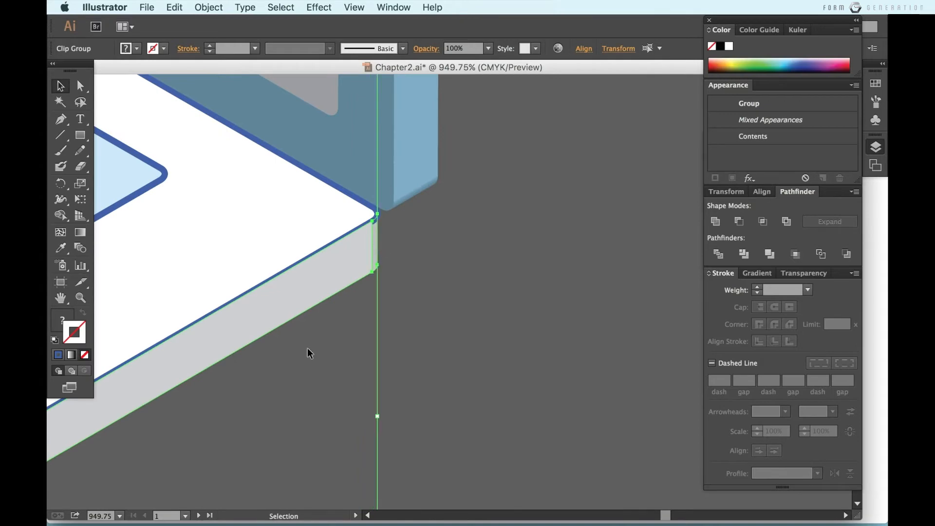
scroll(308, 348, "down", 6)
scroll(180, 183, "up", 3)
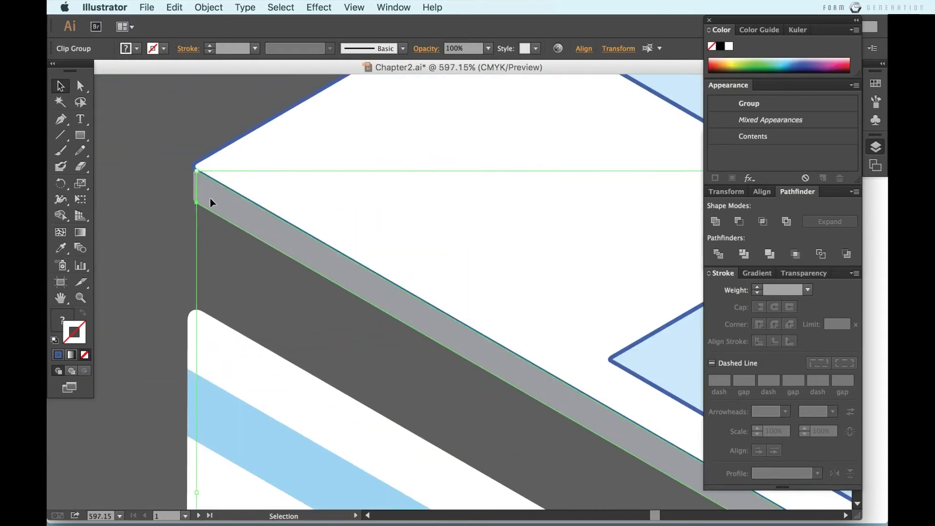
left_click(192, 192)
scroll(380, 389, "down", 5)
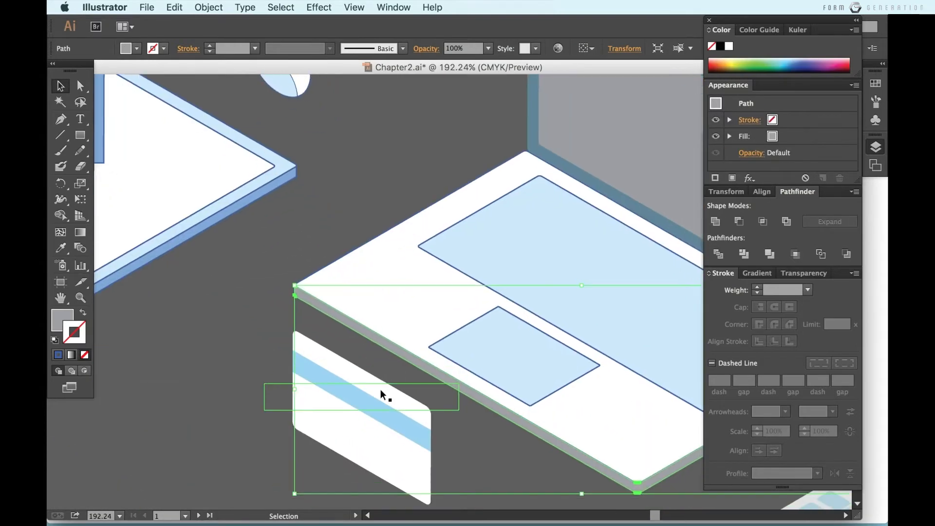
left_click(224, 315)
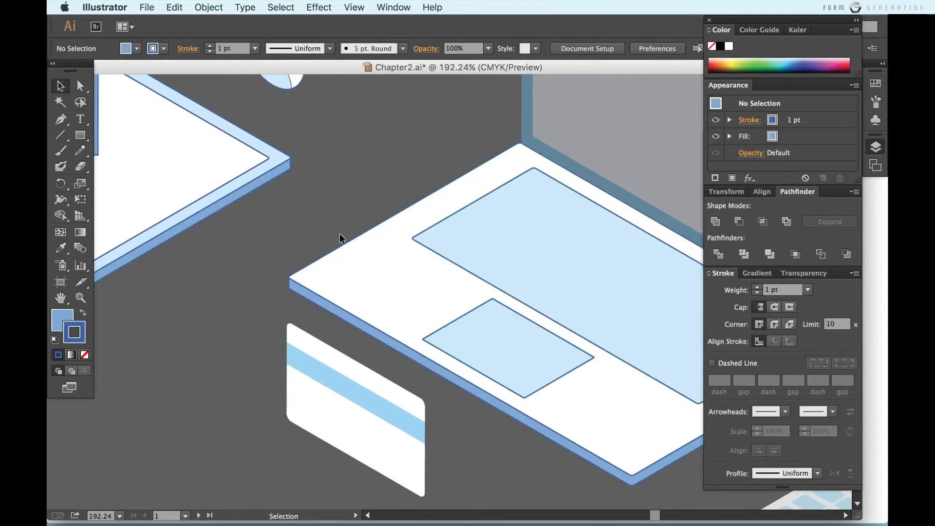
- Expand the appearance of the extruded laptop screen
scroll(340, 233, "down", 4)
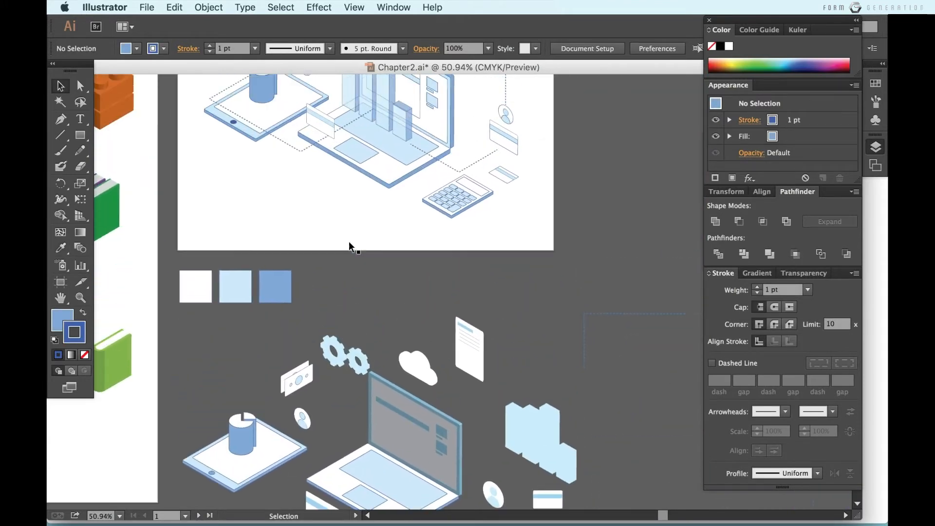
scroll(349, 243, "down", 3)
left_click(418, 386)
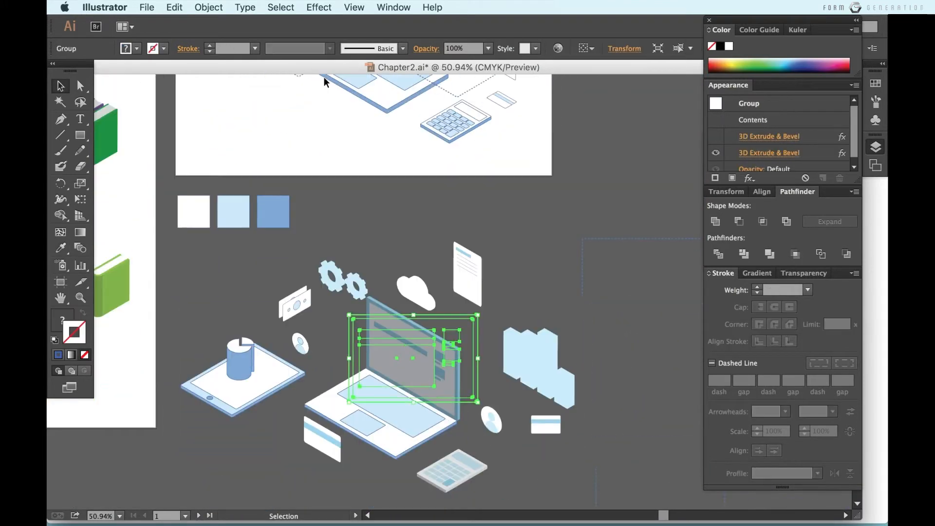
left_click(207, 7)
left_click(267, 153)
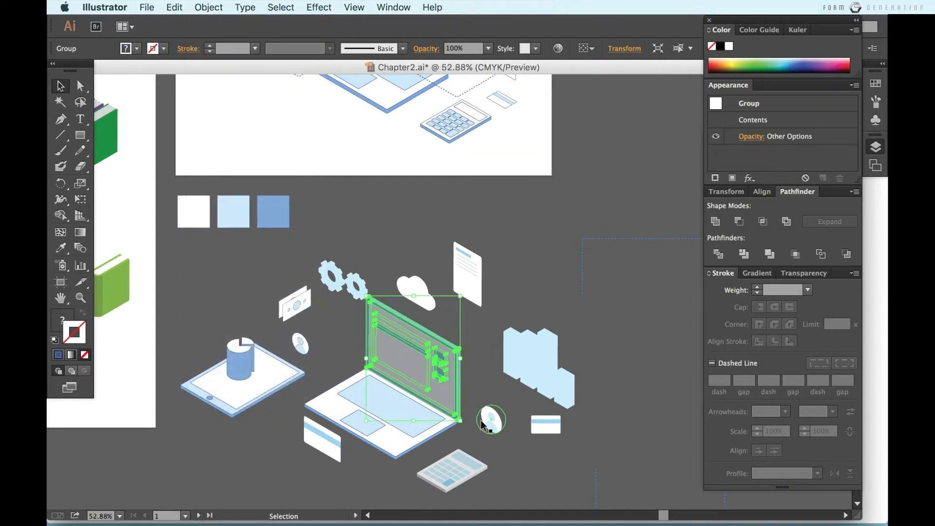
scroll(471, 359, "up", 3)
scroll(471, 359, "up", 1)
- Ungroup the expanded laptop screen twice to separate its front face from the frame pieces
right_click(328, 297)
left_click(364, 372)
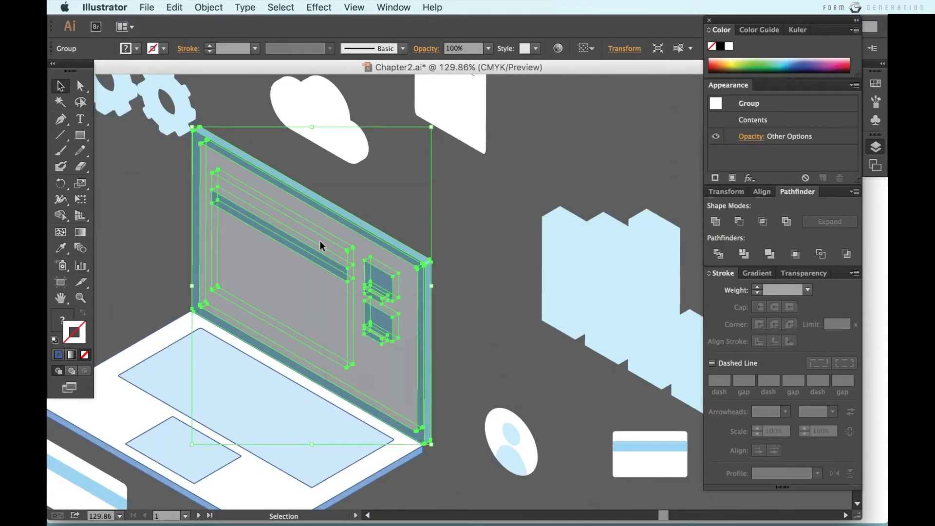
right_click(320, 240)
left_click(365, 319)
left_click(457, 312)
- Recolour the front face of the laptop screen with the white fill and blue outline
left_click(382, 359)
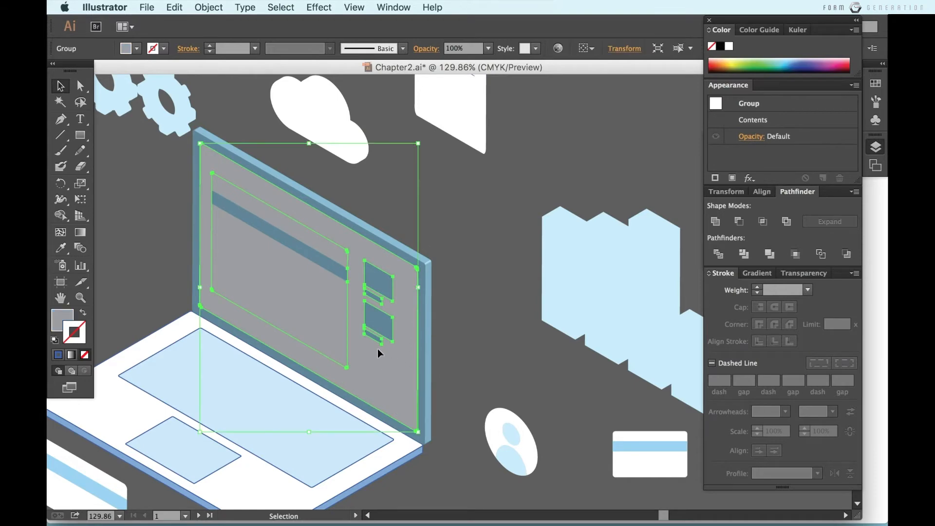
scroll(375, 348, "down", 2)
scroll(375, 349, "up", 2)
scroll(375, 348, "left", 3)
key("i")
left_click(226, 364)
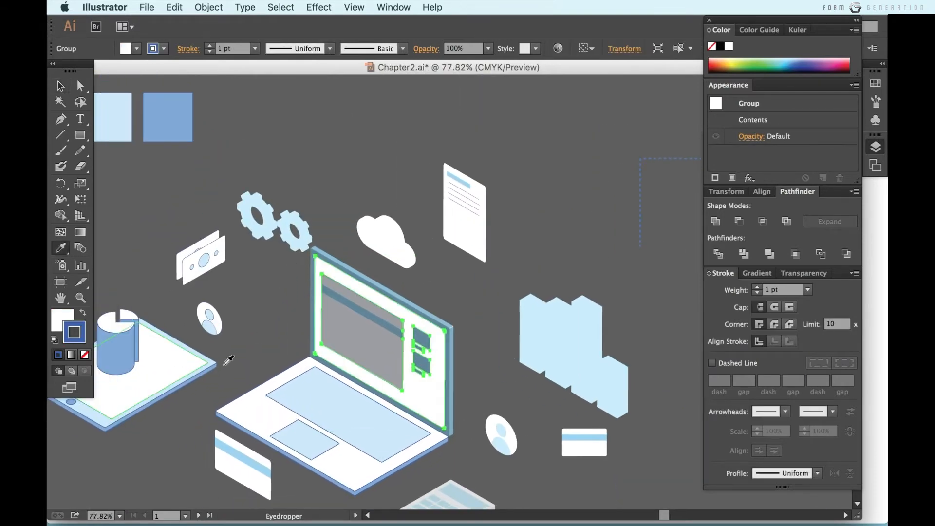
left_click(465, 393)
- Recolour the large window panel inside the laptop screen with the same white fill and blue outline
key("a")
left_click(378, 358)
key("i")
left_click(419, 393)
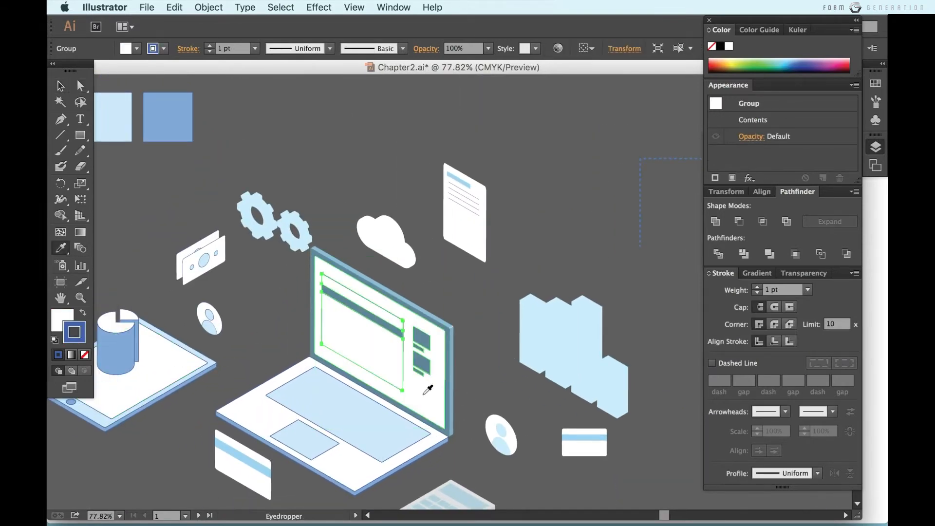
key("v")
left_click(472, 400)
scroll(472, 400, "down", 3)
scroll(473, 401, "up", 5)
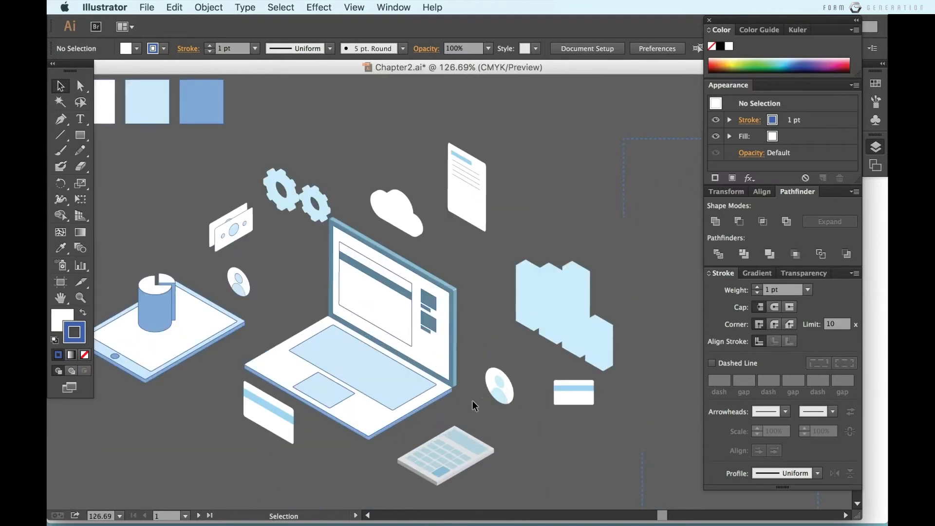
- Recolour the header bar and the four small side tiles on the laptop screen with the light blue fill and blue outline
scroll(473, 400, "up", 1)
key("a")
left_click(334, 190)
left_click(399, 199, "shift")
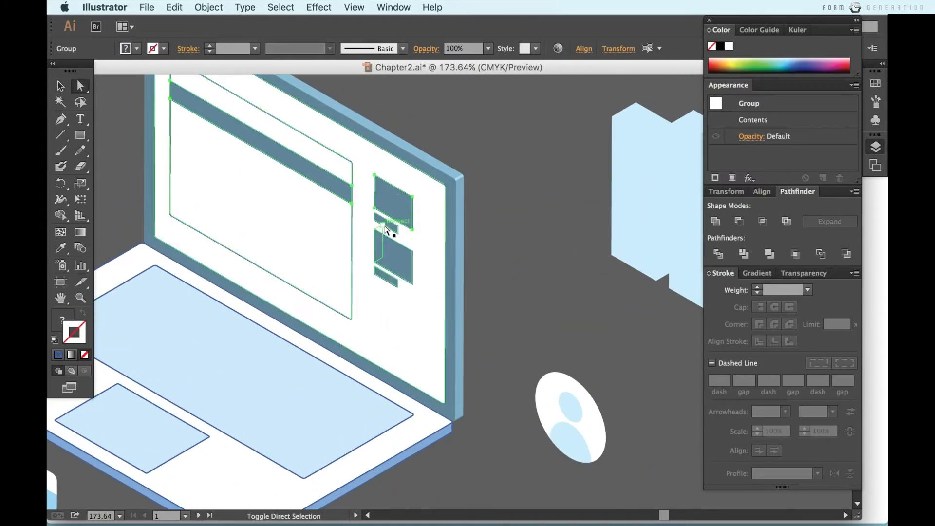
left_click(389, 278, "shift")
key("i")
left_click(298, 383)
key("v")
left_click(456, 359)
left_click(510, 346)
- Recolour the front bezel around the laptop screen with the light blue fill and blue outline
key("a")
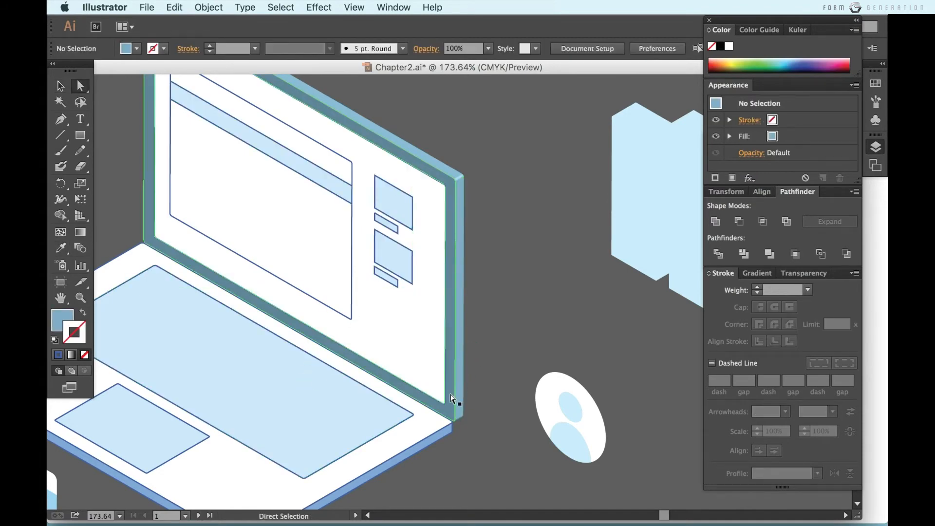
left_click(451, 398)
key("i")
left_click(334, 392)
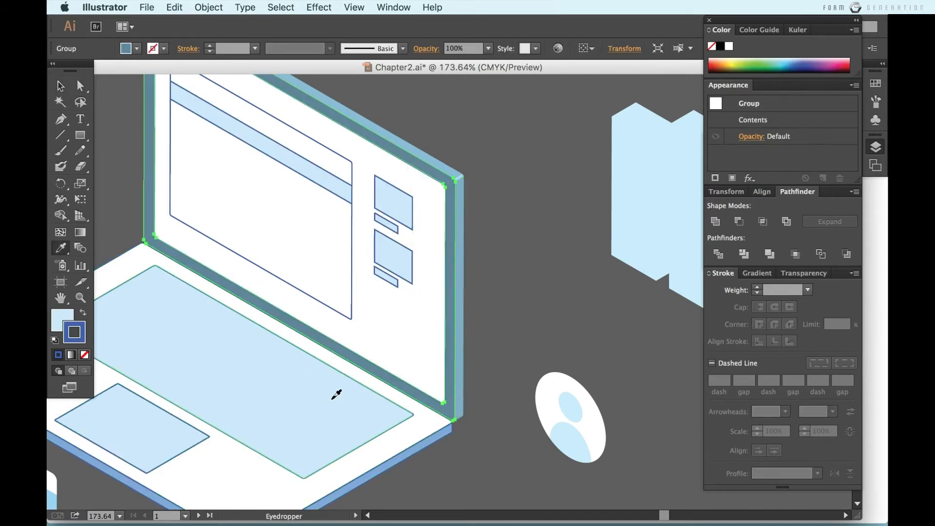
scroll(333, 393, "down", 5)
scroll(335, 393, "up", 6)
scroll(336, 393, "down", 8)
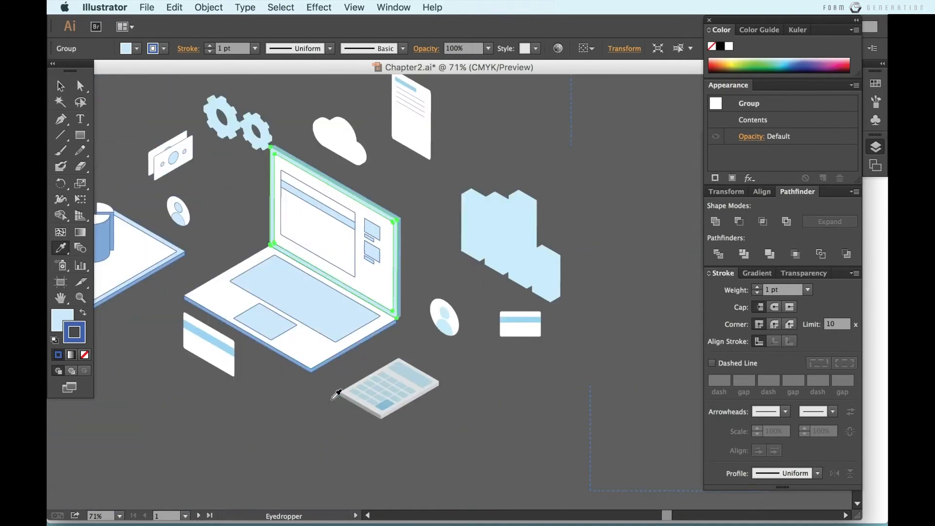
scroll(424, 316, "up", 3)
key("v")
left_click(407, 256)
scroll(407, 256, "up", 5)
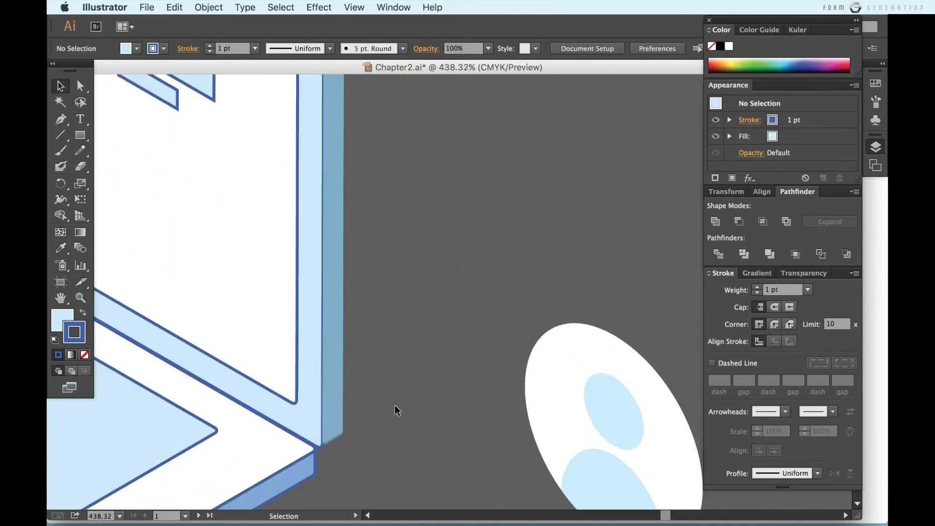
left_click(332, 389)
scroll(332, 389, "up", 10)
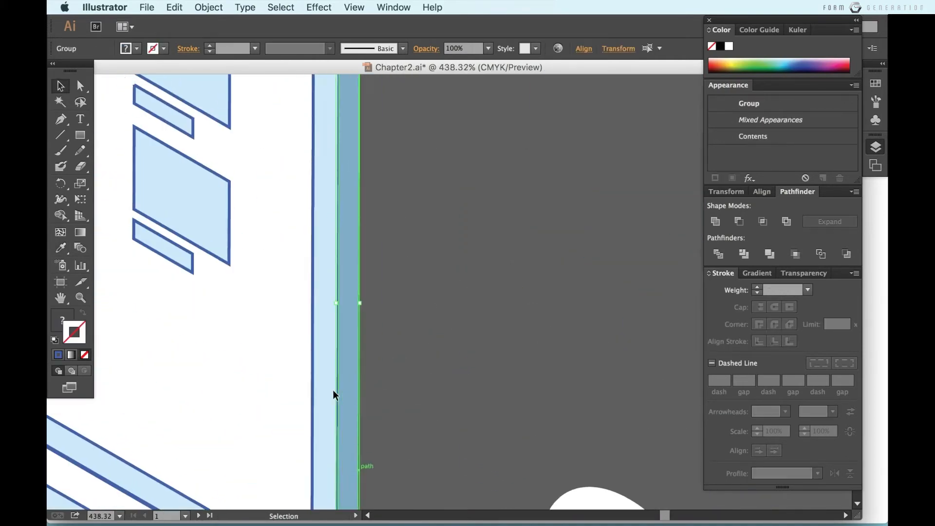
left_click_drag(428, 161, 370, 122)
scroll(413, 233, "down", 10)
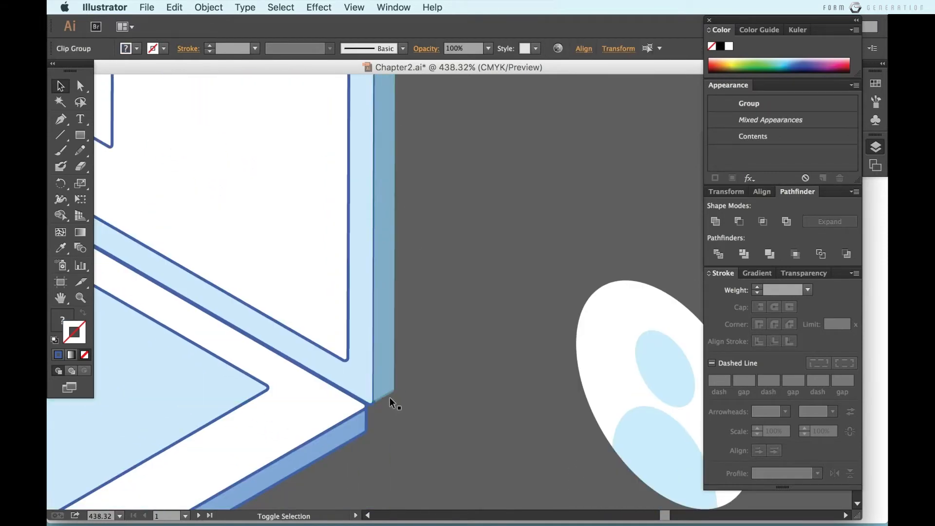
left_click(395, 389)
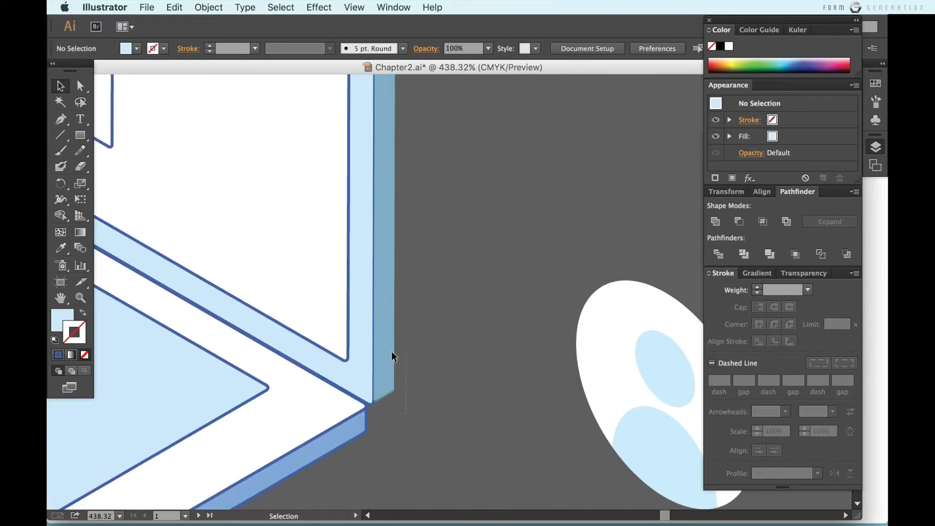
- Unite the laptop screen's extruded side faces and rounded corner pieces into a single path
left_click(386, 341)
scroll(387, 341, "up", 10)
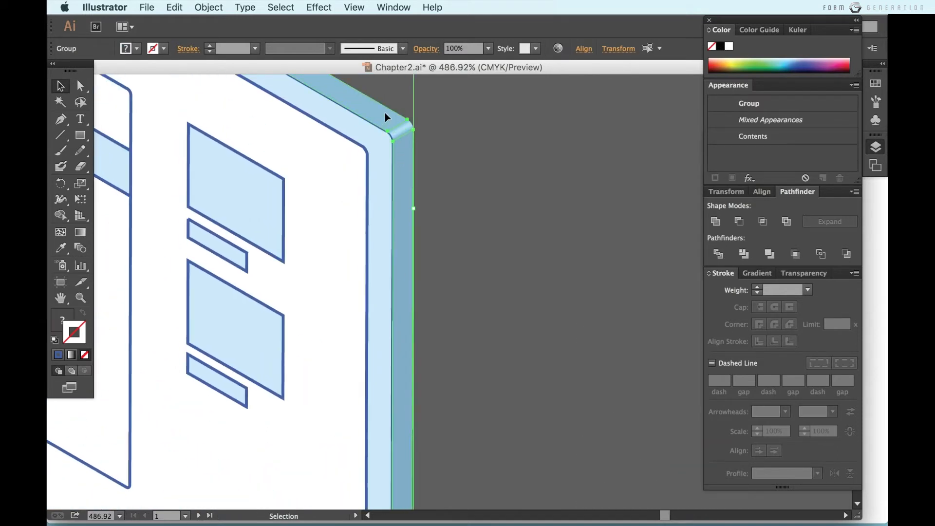
scroll(385, 115, "up", 5, "alt")
left_click(424, 167, "shift")
scroll(436, 170, "down", 5, "alt")
scroll(436, 170, "up", 10)
scroll(436, 169, "left", 10)
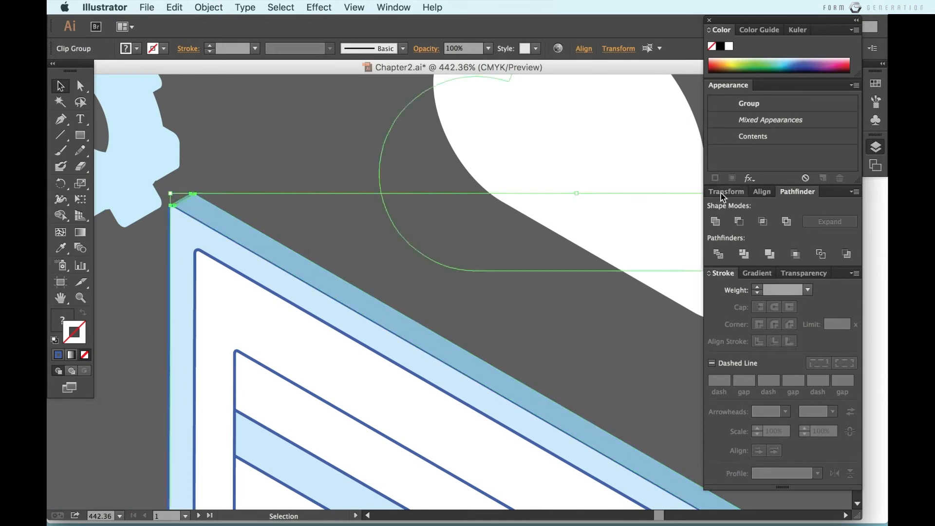
left_click(715, 222)
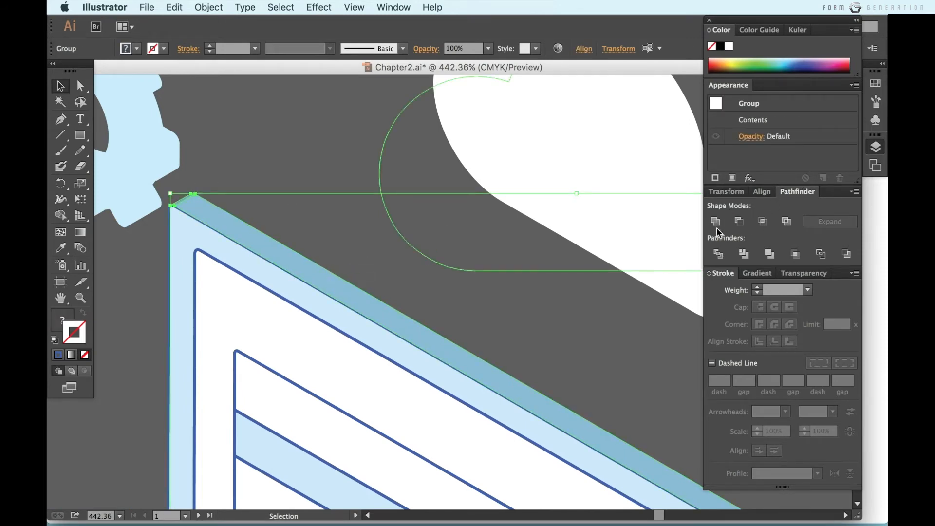
scroll(481, 369, "down", 5)
scroll(481, 369, "down", 6)
scroll(481, 369, "right", 3)
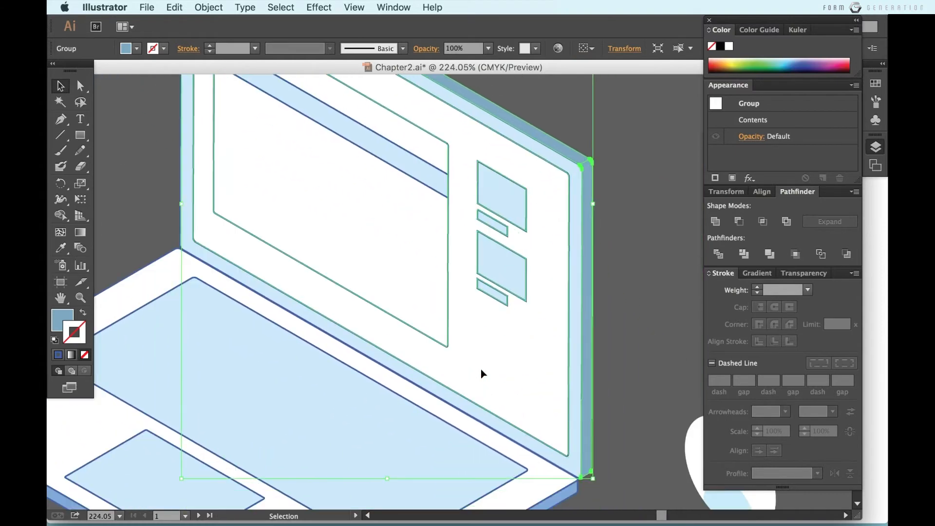
left_click(653, 320)
left_click(589, 177)
left_click(716, 222)
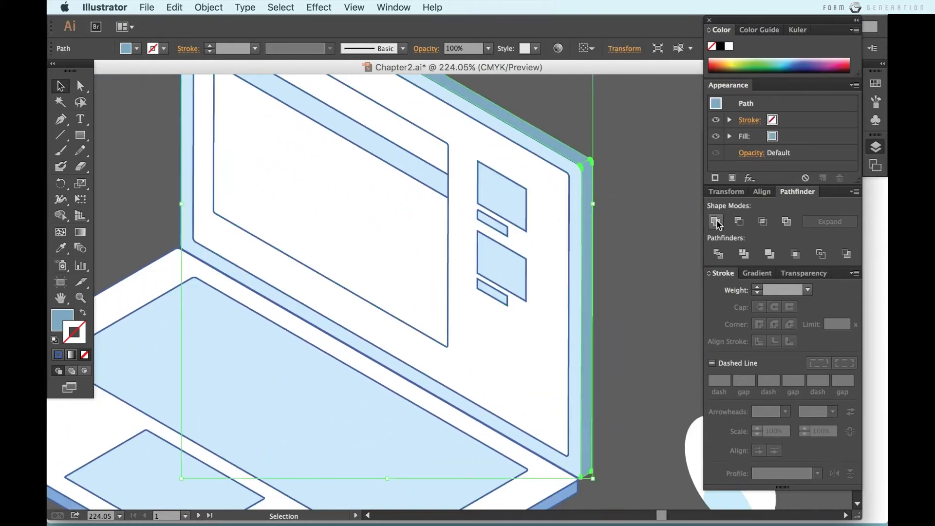
- Recolour the united side of the laptop screen with the base's medium blue side fill and blue outline
key("i")
left_click(571, 487)
key("v")
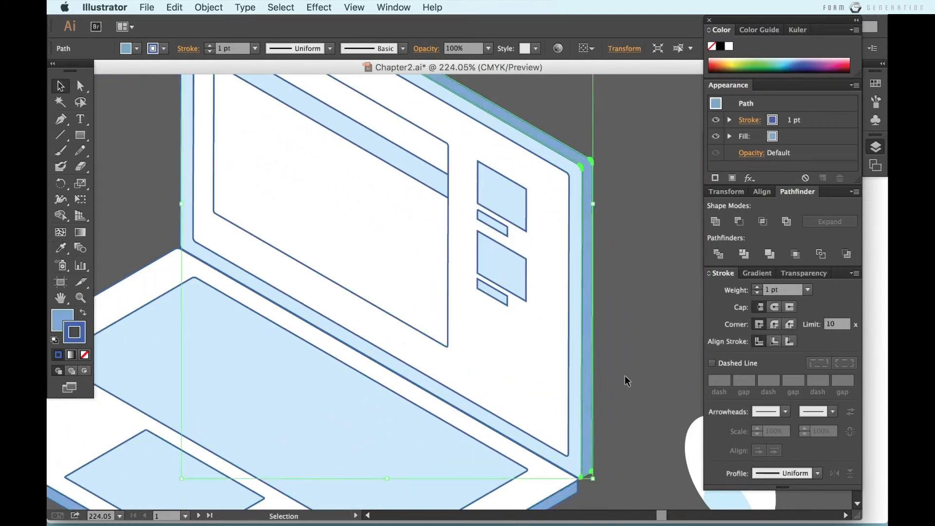
left_click(624, 376)
- Recolour the body of the isometric card beside the laptop with the white fill and blue outline
scroll(624, 375, "down", 5)
scroll(616, 406, "down", 4)
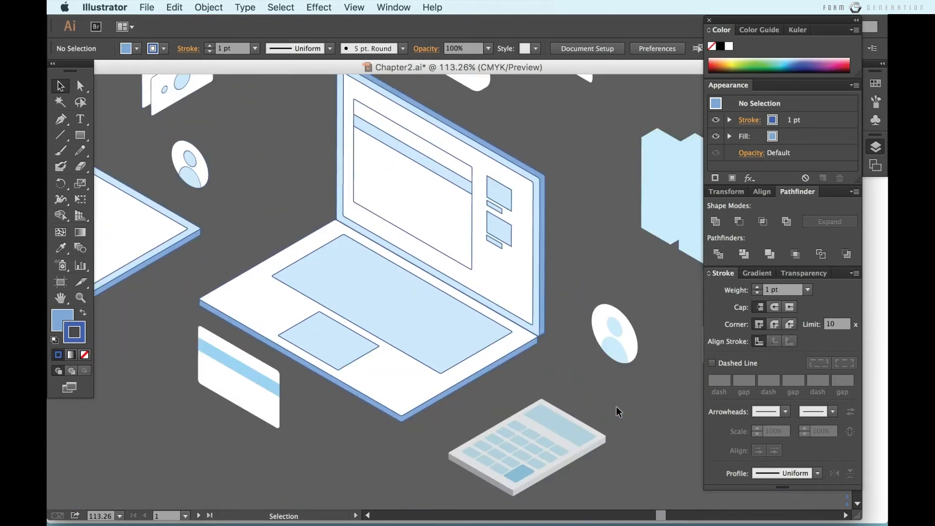
left_click(270, 408)
key("a")
left_click(288, 442)
left_click(262, 401)
key("i")
left_click(267, 328)
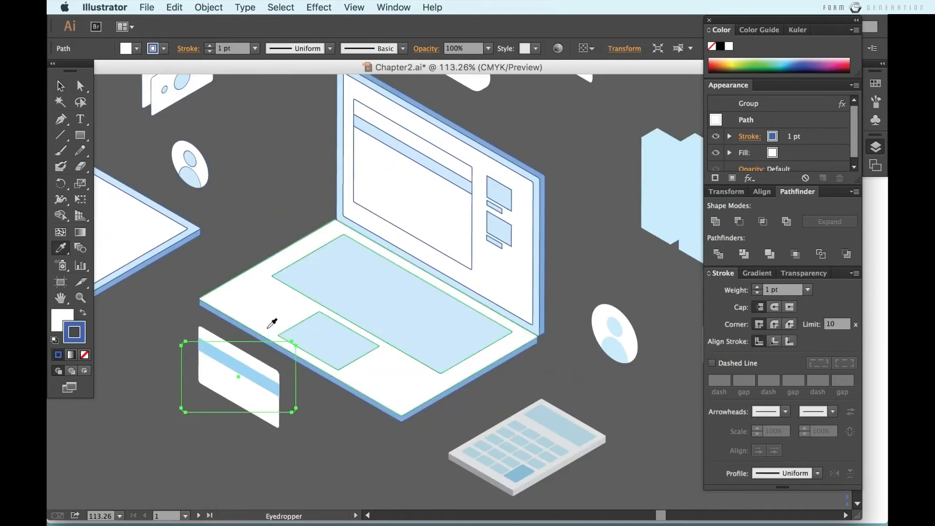
key("v")
left_click(302, 482)
- Recolour the stripe of the isometric card with the light blue fill and blue outline
key("a")
left_click(261, 376)
key("i")
left_click(359, 351)
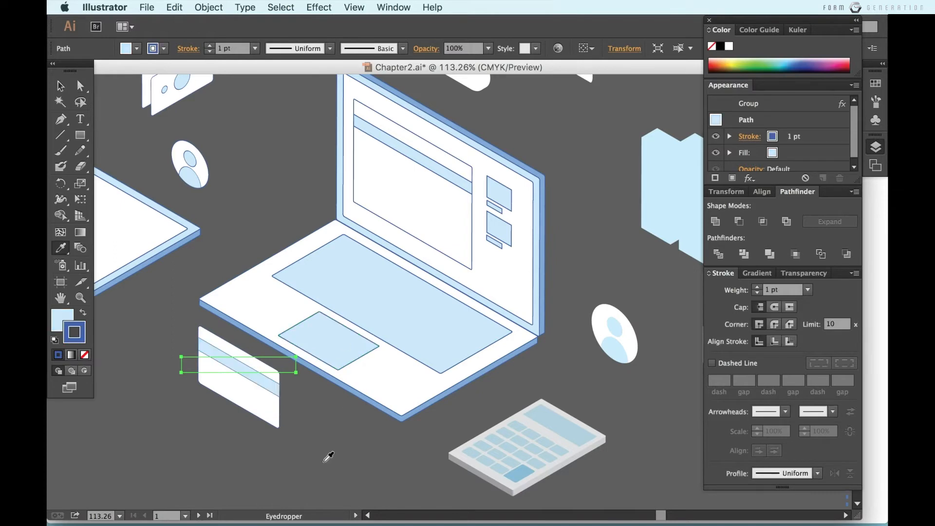
key("v")
left_click(294, 457)
- Move the isometric card up over the laptop base's outer corner and scale it down slightly
scroll(294, 457, "down", 5)
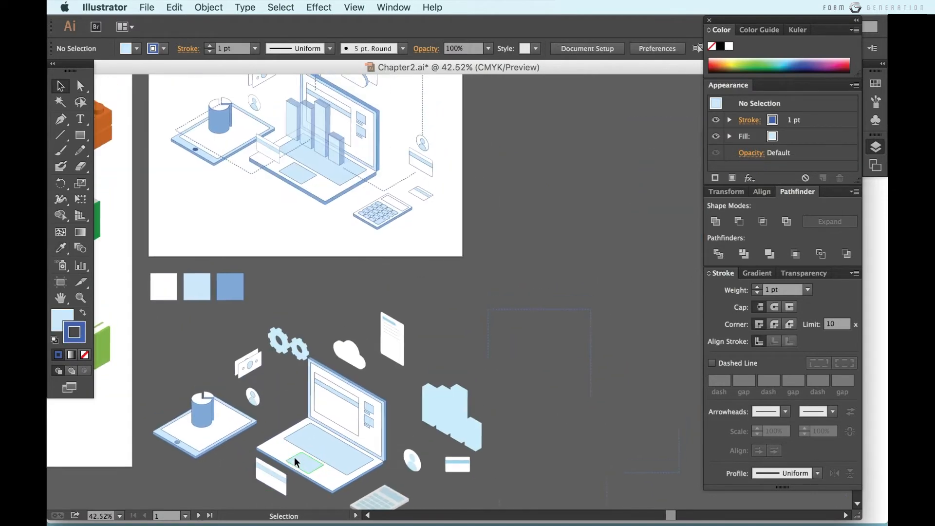
left_click(294, 457)
left_click(361, 480)
left_click(283, 481)
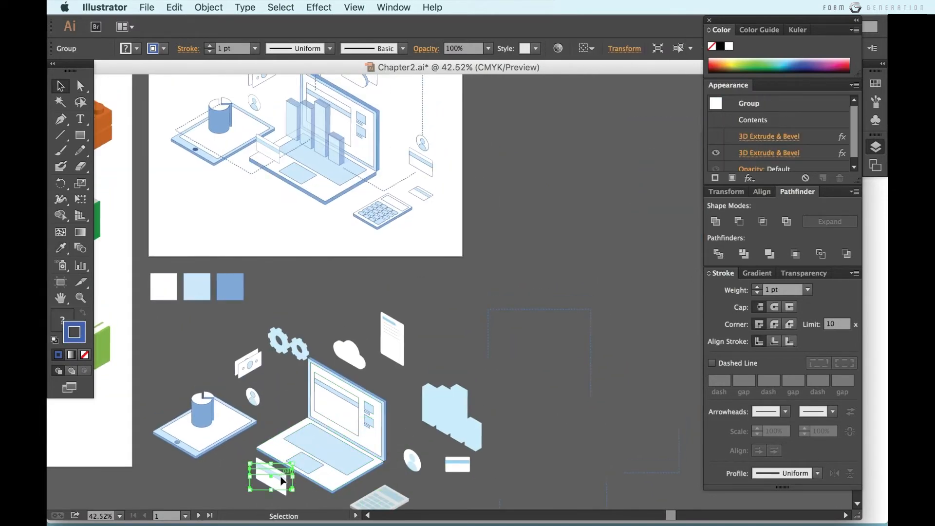
left_click_drag(281, 479, 279, 441)
scroll(280, 441, "up", 3)
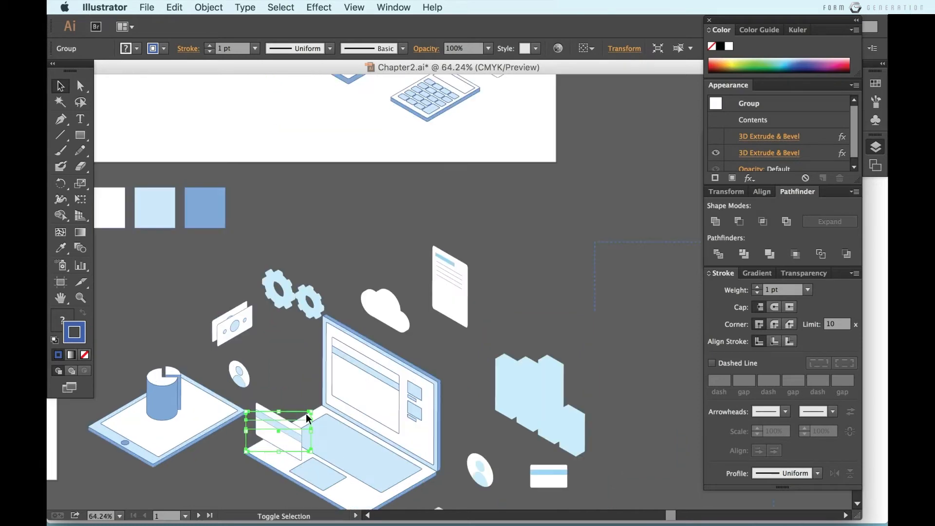
left_click_drag(309, 412, 302, 416)
left_click(292, 392)
- Move the isometric document closer to the cloud above the laptop
scroll(292, 391, "up", 2)
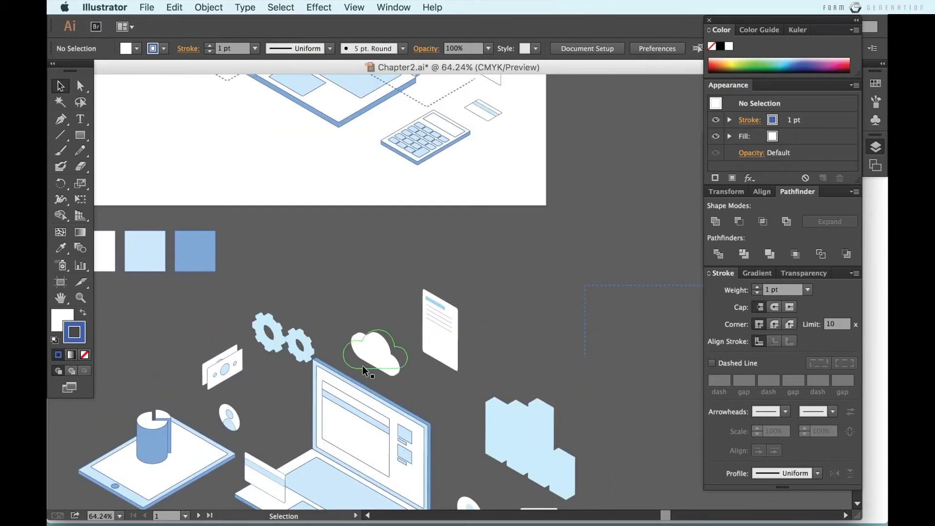
scroll(362, 366, "down", 1)
scroll(362, 365, "right", 1)
left_click_drag(417, 320, 393, 325)
left_click(439, 326)
- Recolour the oval background of the person badge between the laptop and flat card with the white fill and blue outline
scroll(447, 331, "down", 3)
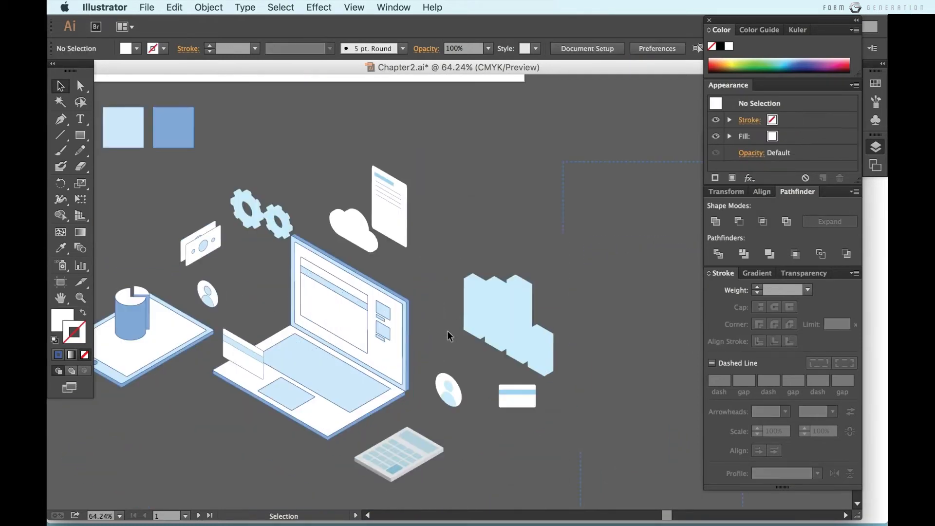
left_click(457, 386)
left_click(480, 448)
key("a")
left_click(462, 400)
key("i")
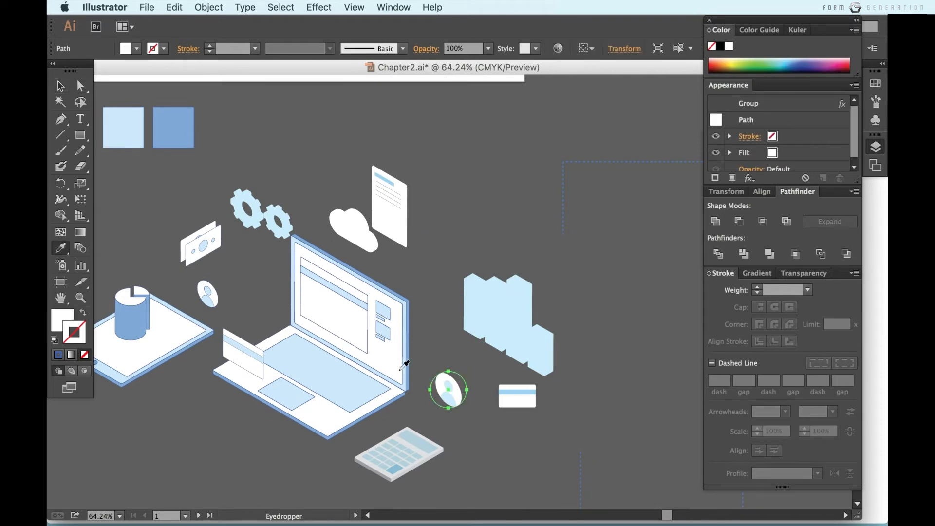
scroll(139, 127, "left", 1)
left_click(111, 124)
key("v")
left_click(474, 409)
- Recolour the person figure inside that badge with the light blue fill and blue outline
key("a")
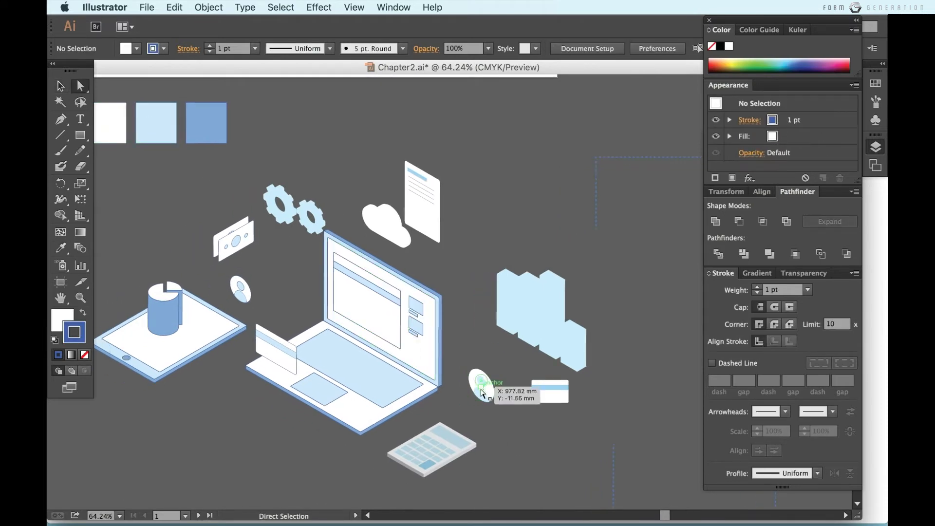
left_click(485, 393)
left_click(156, 123)
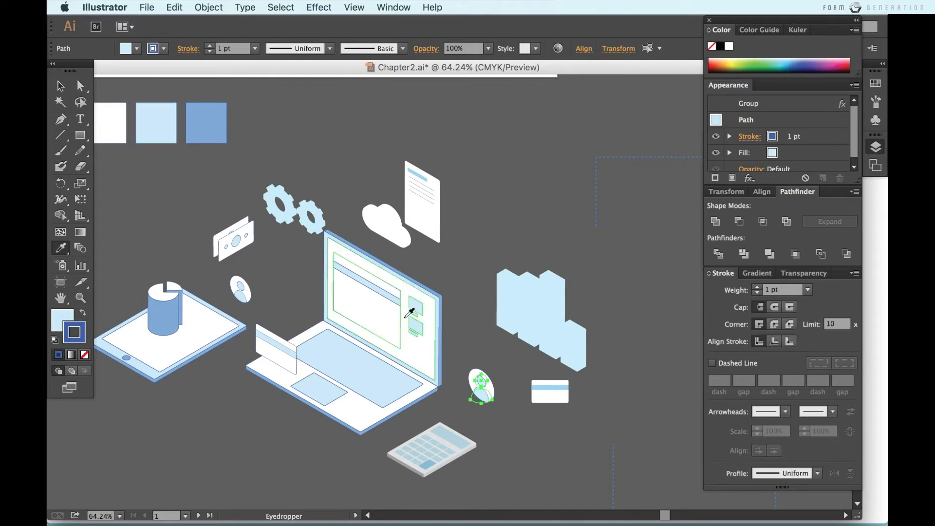
key("v")
left_click(503, 430)
- Place a copy of the isometric card above the flat card and shift the bar chart shape to make room
scroll(504, 429, "up", 2)
left_click(553, 377)
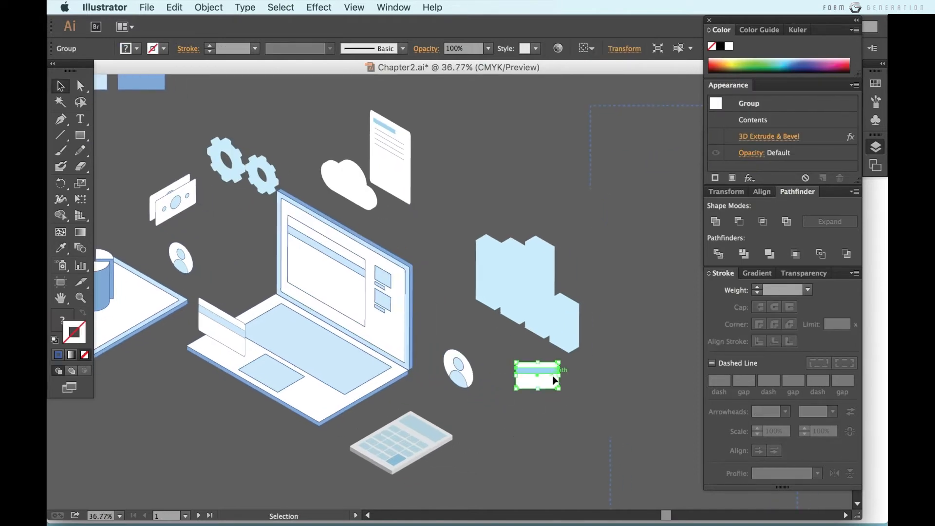
scroll(554, 379, "down", 3)
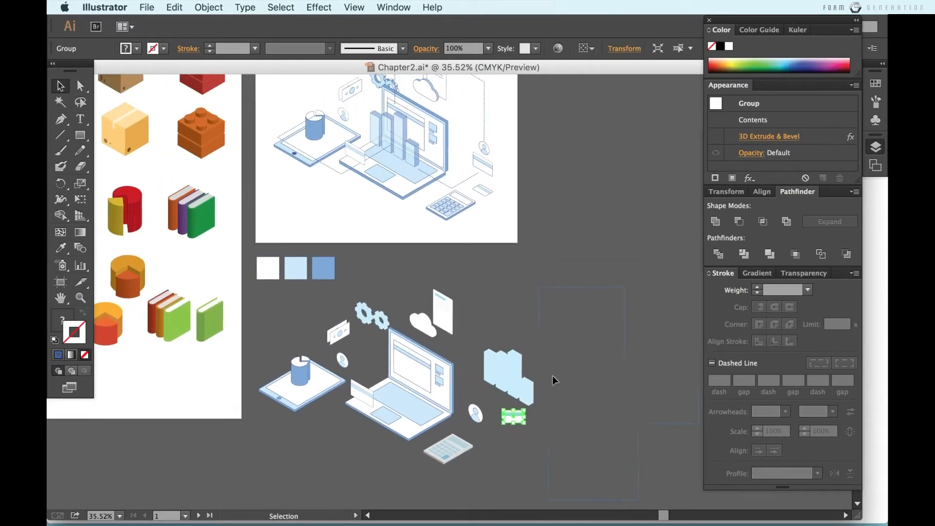
left_click_drag(372, 393, 513, 351)
left_click(528, 368)
- Apply 3D Extrude & Bevel to the flat card with Isometric Top position, 0 pt extrude depth and No Shading
left_click(519, 417)
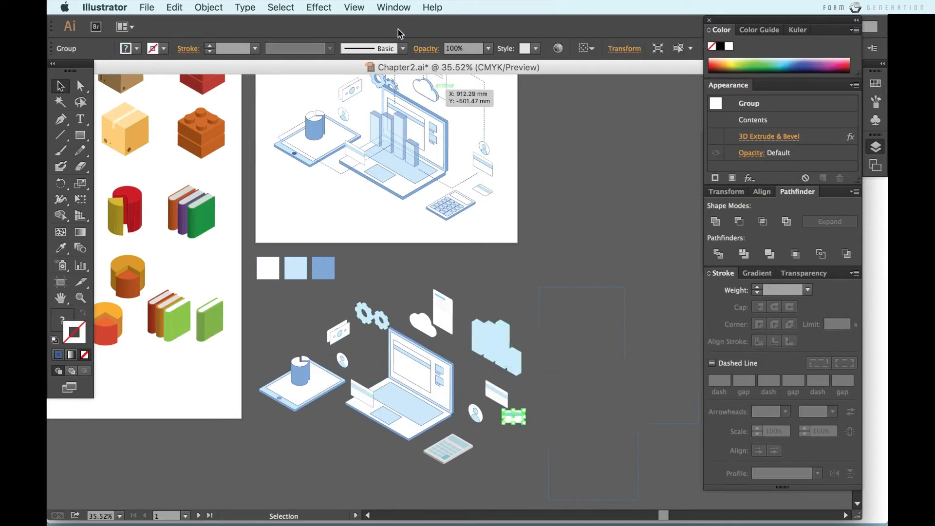
left_click(319, 7)
mouse_move(356, 86)
left_click(504, 89)
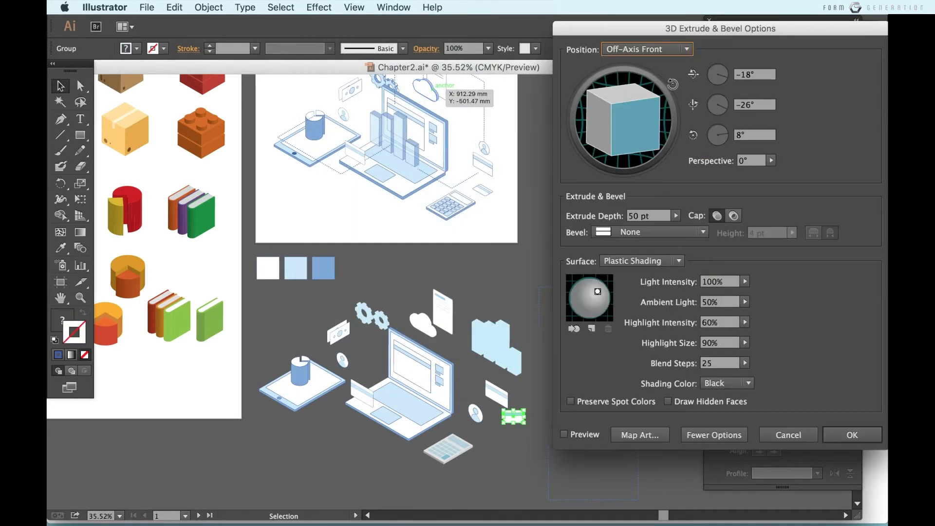
left_click(648, 49)
left_click(654, 298)
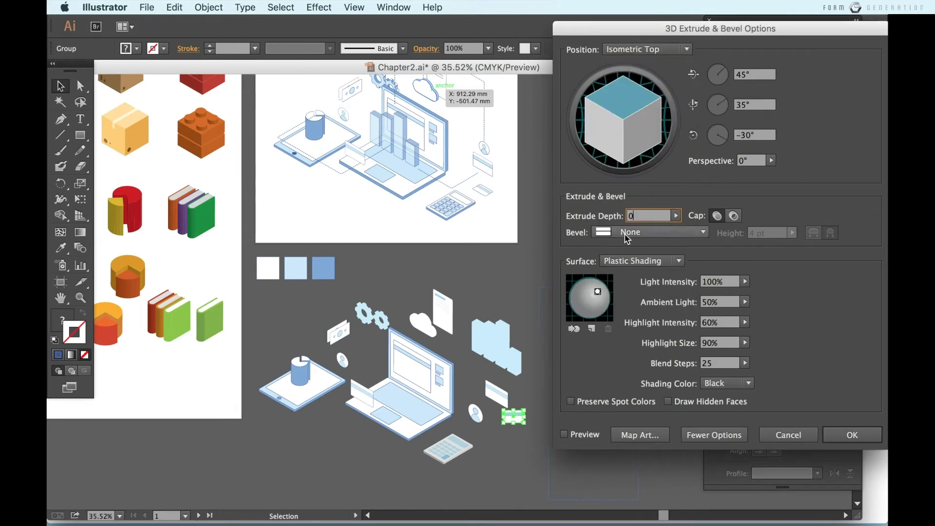
left_click(642, 261)
left_click(632, 288)
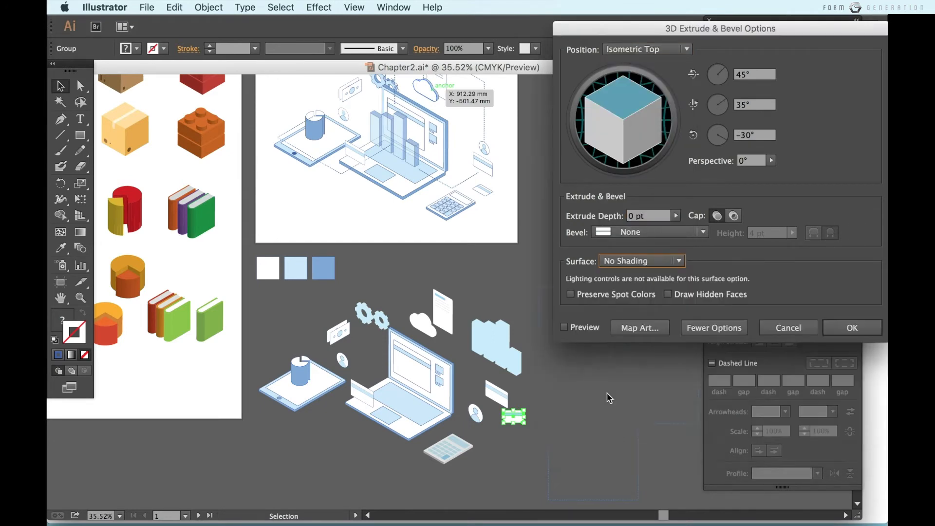
left_click(565, 328)
left_click(842, 344)
left_click(548, 453)
left_click(516, 454)
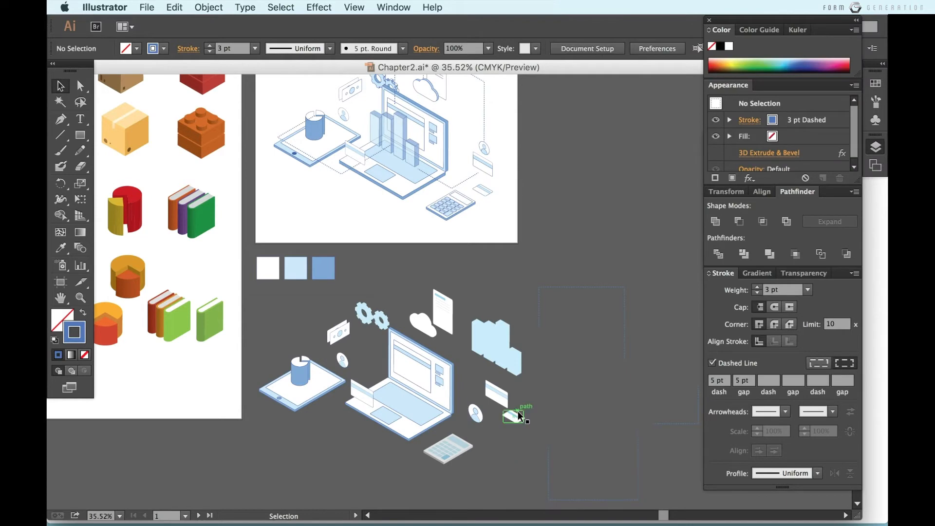
- Scale down the person badge between the laptop and the cards to about the size of the other badge
scroll(518, 411, "up", 5)
left_click(447, 414)
left_click_drag(465, 432, 458, 425)
left_click(496, 460)
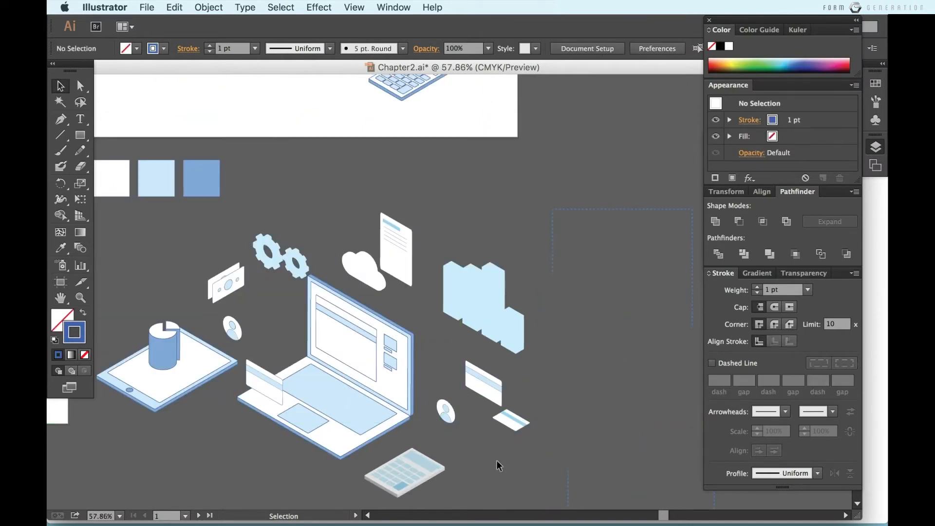
- Expand the appearance of the calculator below the laptop and ungroup the resulting artwork
scroll(495, 460, "down", 2)
scroll(496, 459, "up", 3)
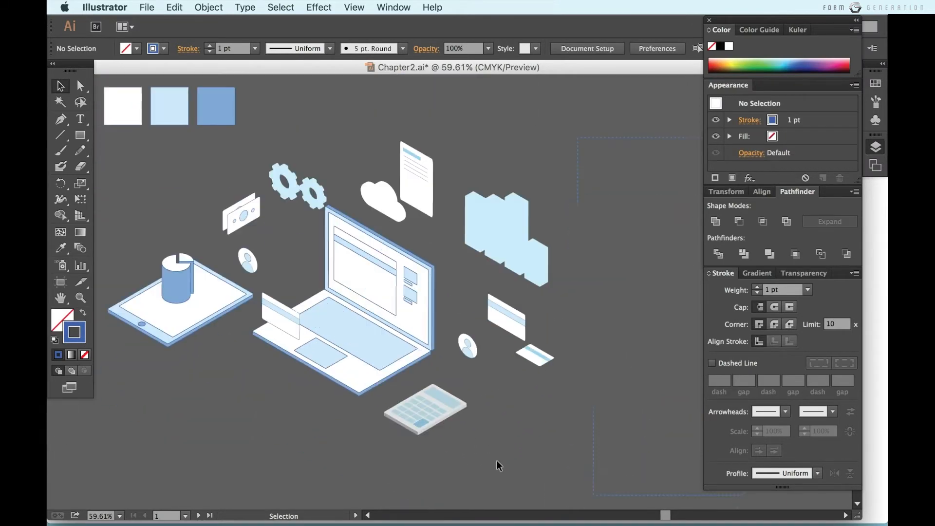
left_click(428, 409)
scroll(394, 352, "up", 3)
scroll(393, 352, "down", 3)
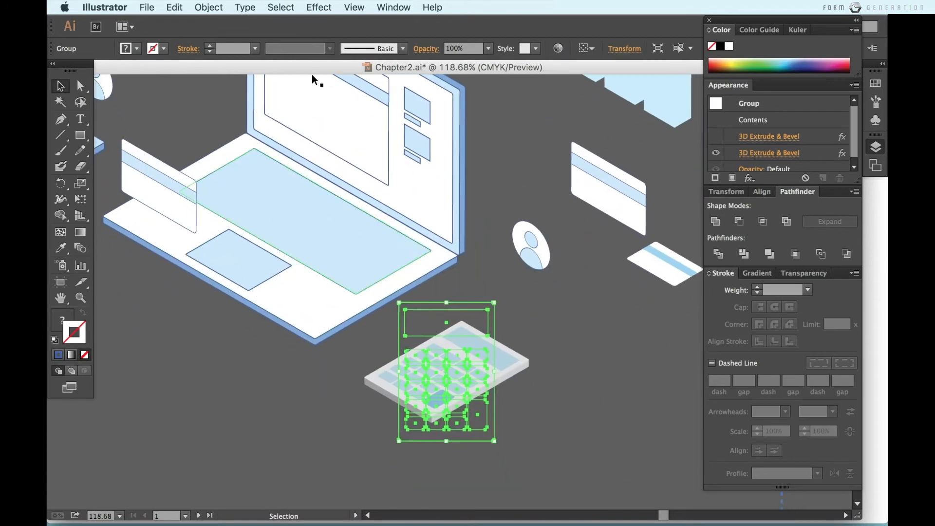
left_click(211, 10)
left_click(248, 150)
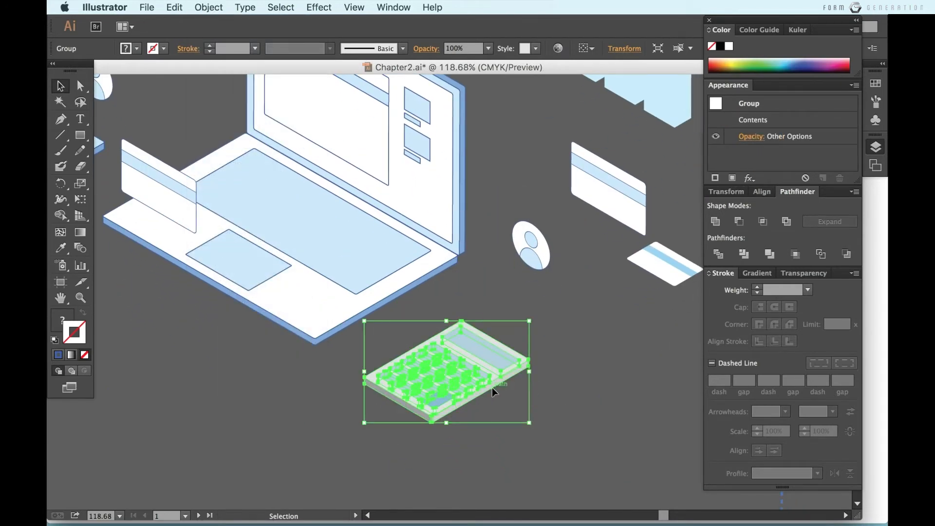
right_click(445, 363)
left_click(453, 437)
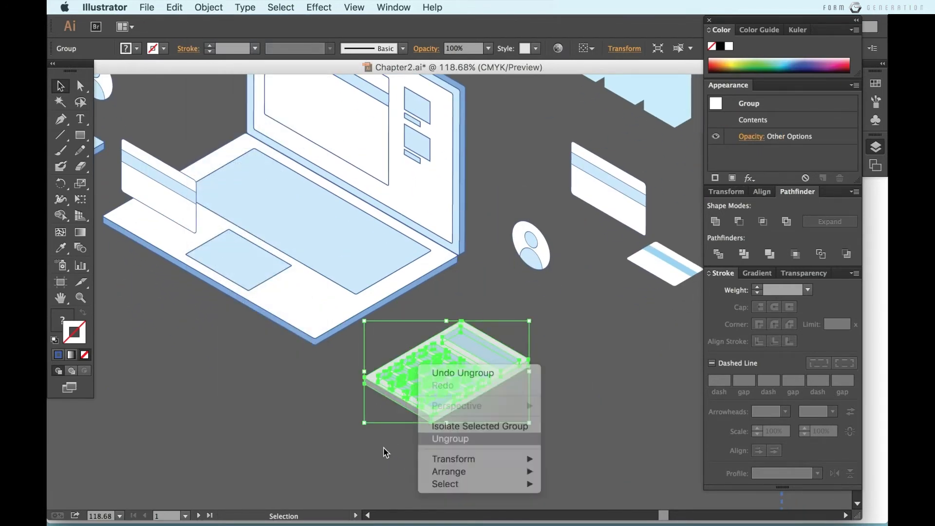
left_click(384, 448)
- Select the calculator's two side faces and rounded corner pieces and unite them into one shape
scroll(384, 448, "up", 3)
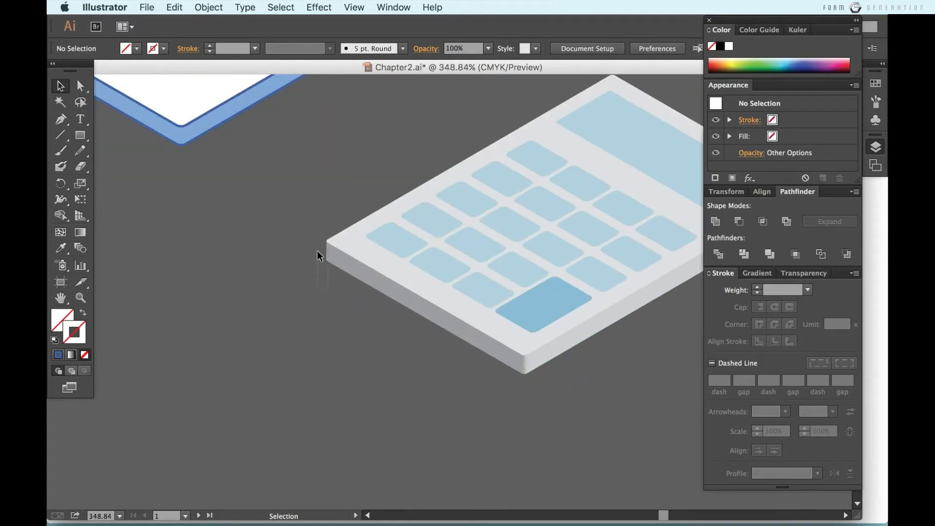
left_click_drag(316, 250, 317, 251)
left_click(514, 362)
scroll(591, 267, "right", 8)
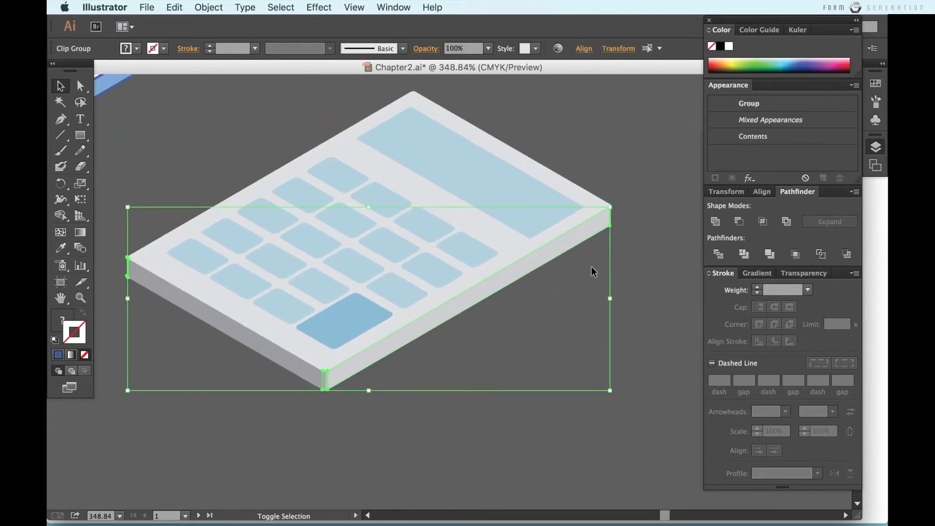
left_click_drag(617, 239, 605, 223)
left_click(586, 239, "shift")
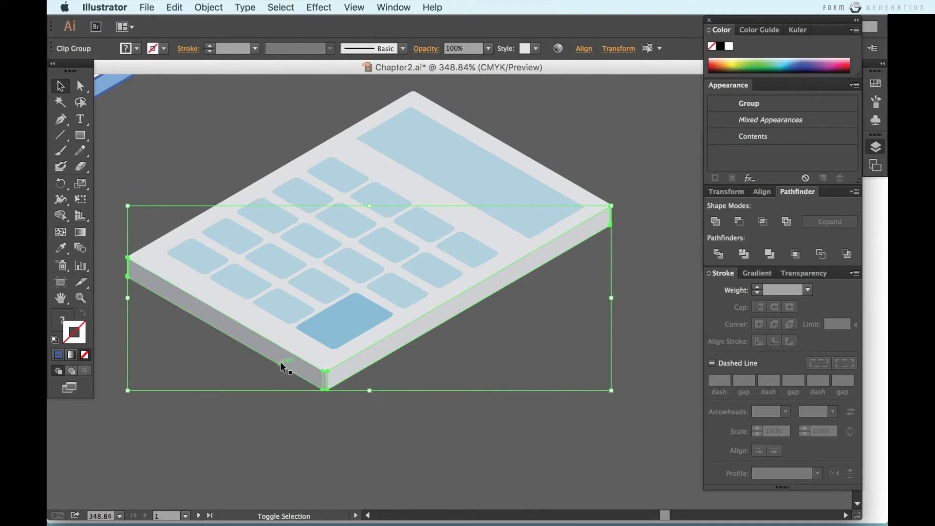
left_click(715, 221)
scroll(407, 400, "down", 3)
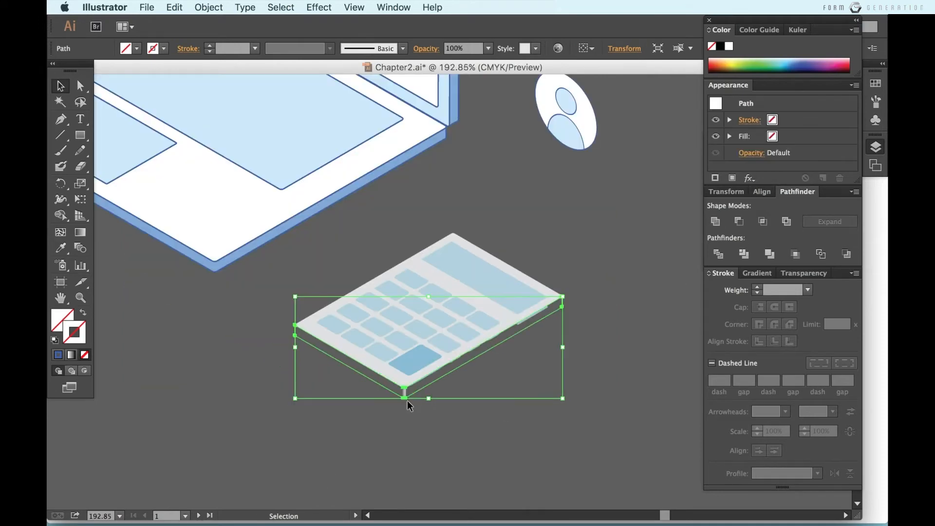
- Unite the remaining front corner pieces with the calculator's side shape
scroll(407, 400, "up", 4)
left_click(467, 428)
left_click_drag(467, 430, 405, 376)
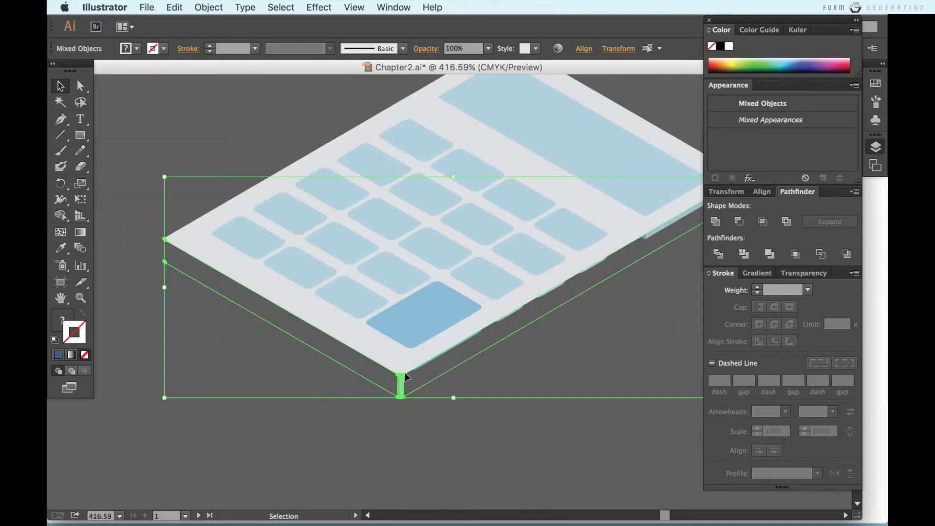
left_click(716, 221)
scroll(569, 363, "down", 3)
- Recolour the calculator's side shape with the medium blue fill and blue outline of the laptop's edge
key("i")
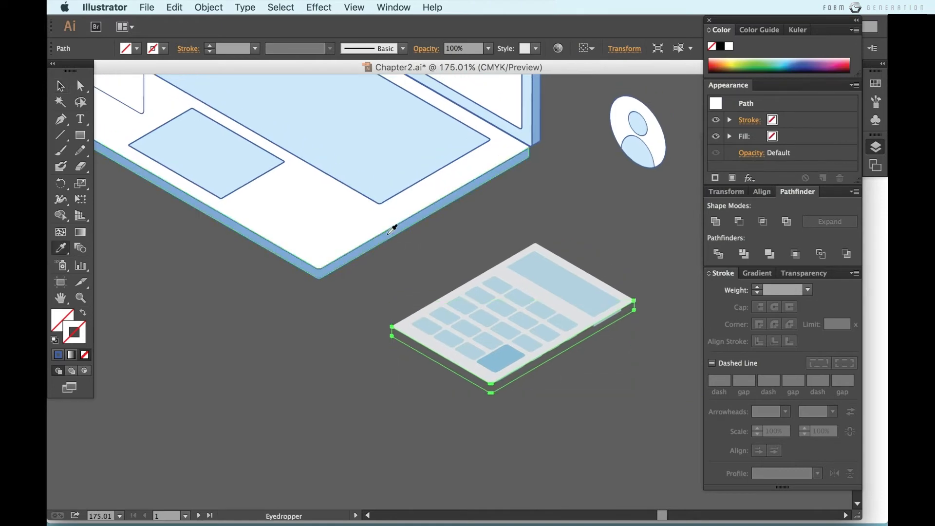
left_click(393, 229)
key("a")
left_click(479, 409)
- Recolour the calculator's top face with the white fill and blue outline sampled from the laptop
left_click(467, 362)
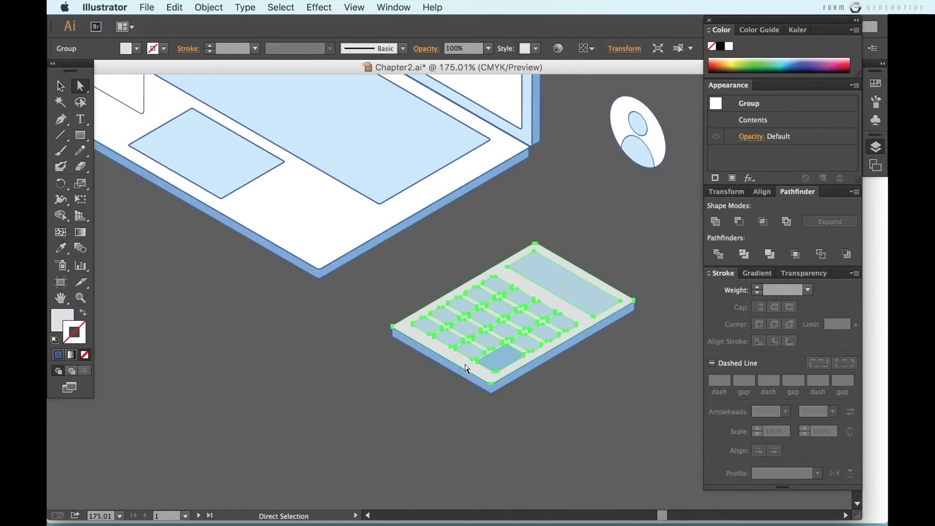
key("i")
left_click(317, 200)
key("v")
left_click(535, 425)
scroll(535, 423, "up", 2)
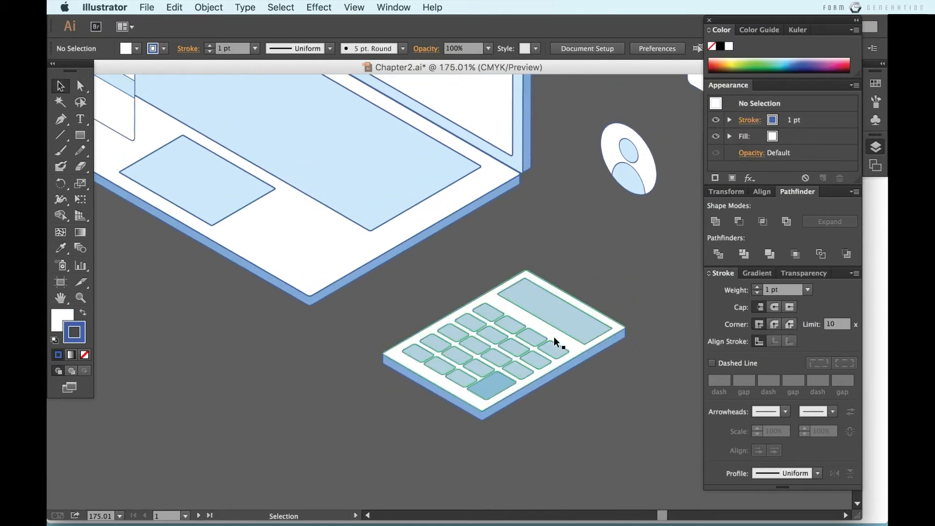
- Select the calculator's display and all its keys and give them the light blue fill and blue outline of the badge figure
left_click(553, 337)
key("a")
left_click(510, 332, "shift")
left_click(531, 336, "shift")
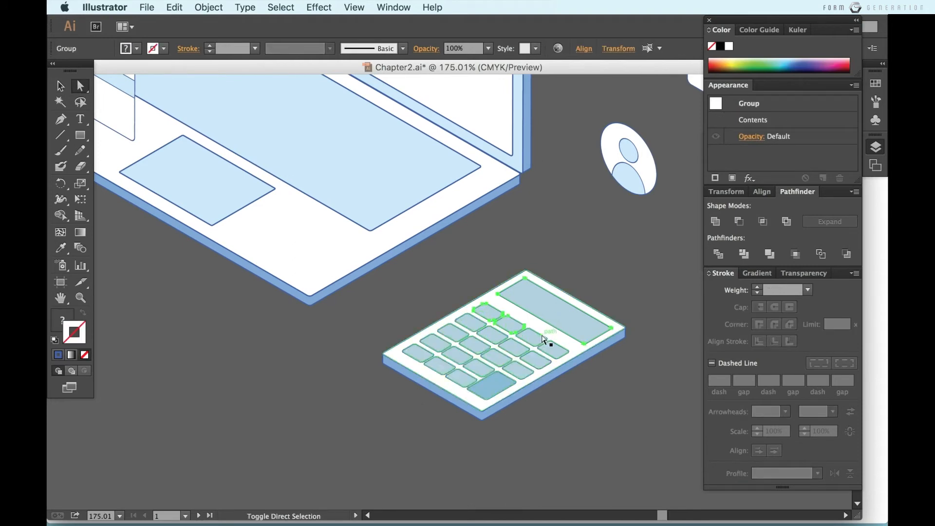
left_click(549, 350, "shift")
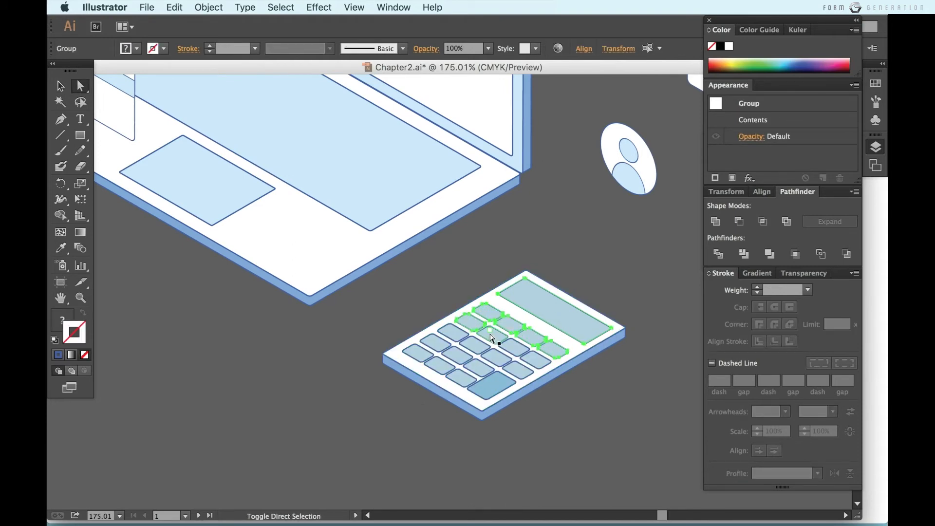
left_click(537, 363, "shift")
left_click(517, 369, "shift")
left_click(500, 359, "shift")
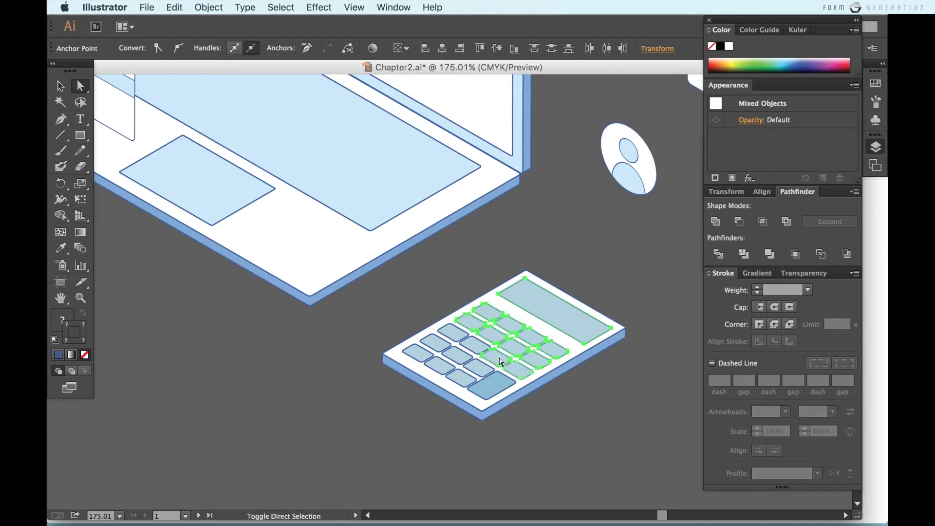
left_click(431, 356, "shift")
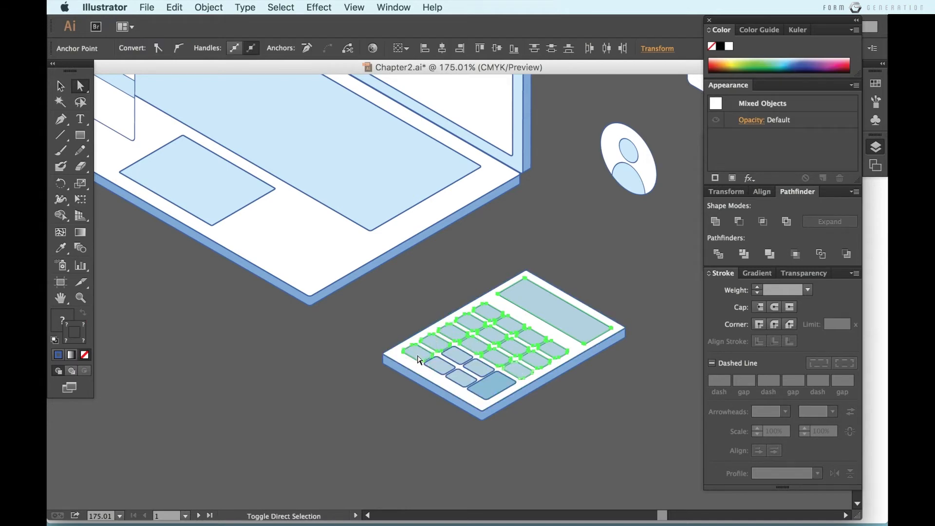
left_click(461, 379, "shift")
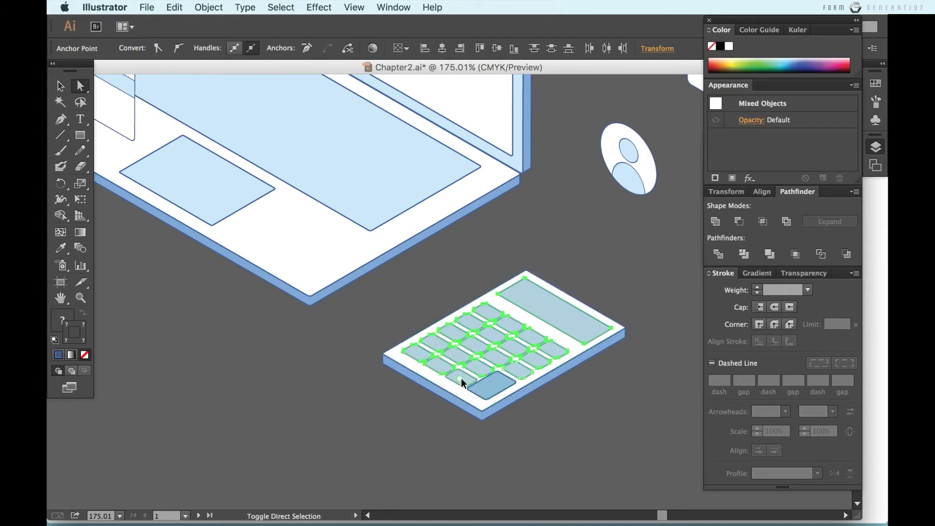
key("i")
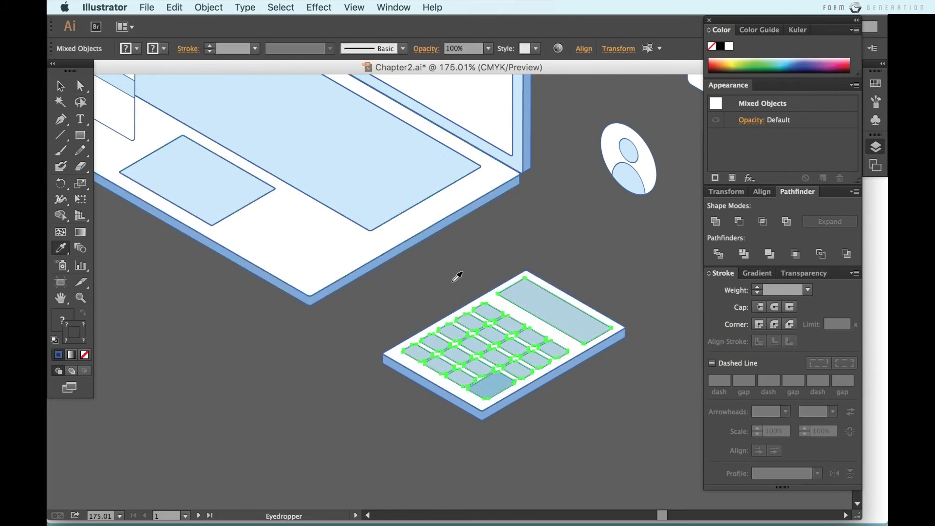
key("v")
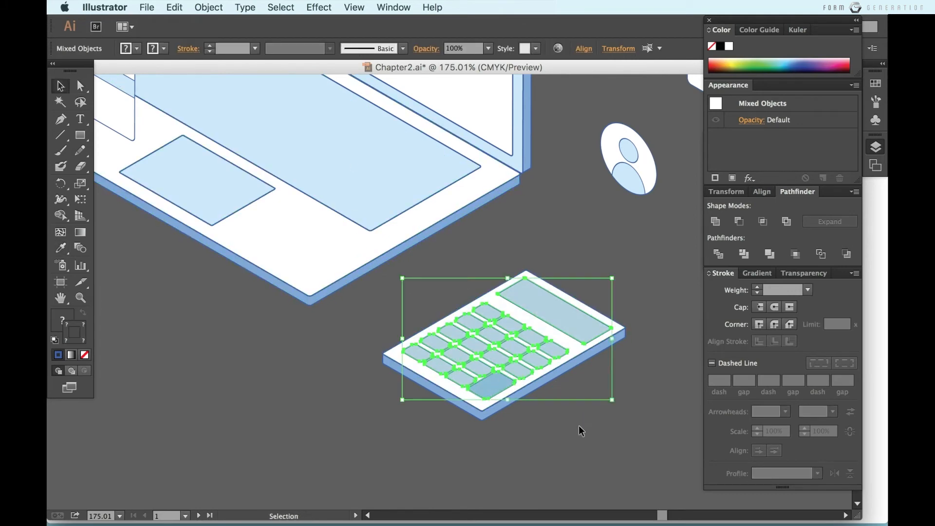
left_click(581, 420)
key("super+z")
key("i")
left_click(628, 191)
key("v")
key("a")
left_click(570, 438)
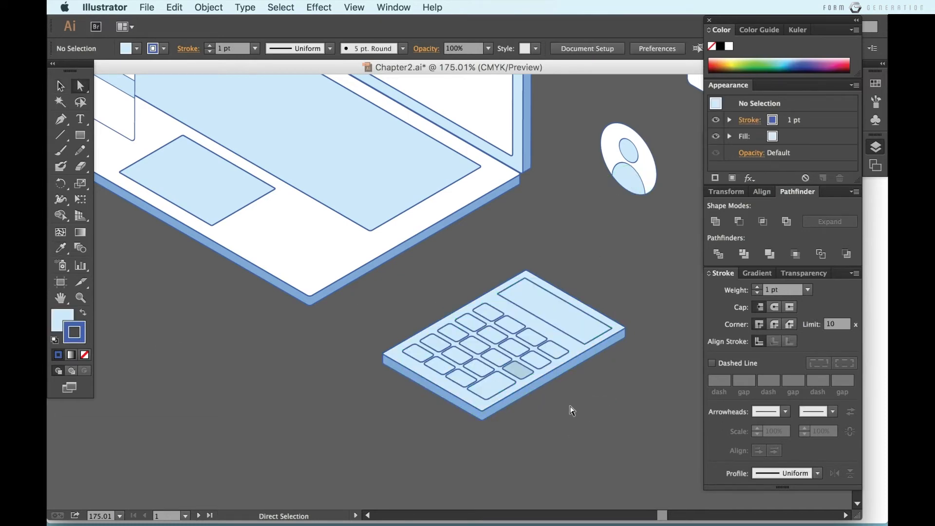
- Recolour the missed calculator key with the light blue fill and blue outline of the other keys
left_click(522, 375)
key("i")
left_click(552, 347)
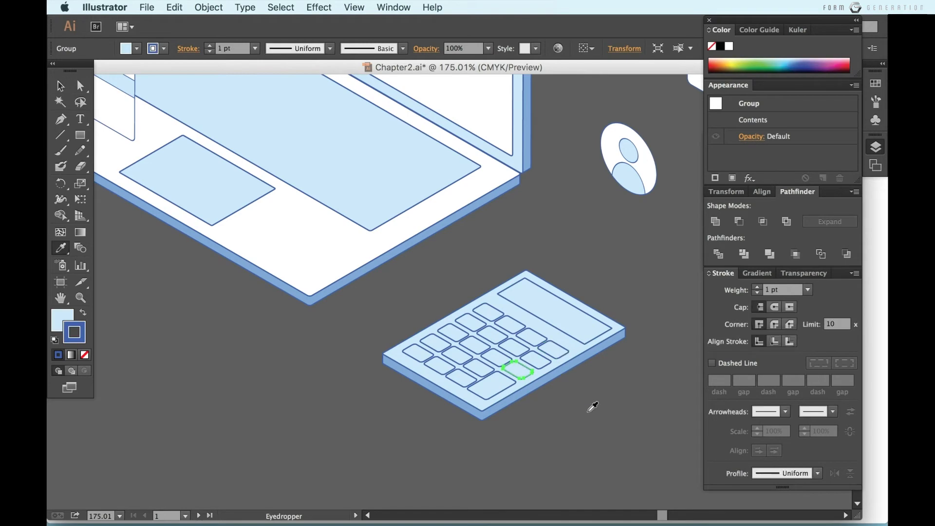
key("a")
left_click(589, 409)
- Restore the white fill with blue outline on the calculator's top face, sampling it from the laptop
left_click(562, 344)
key("i")
left_click(501, 170)
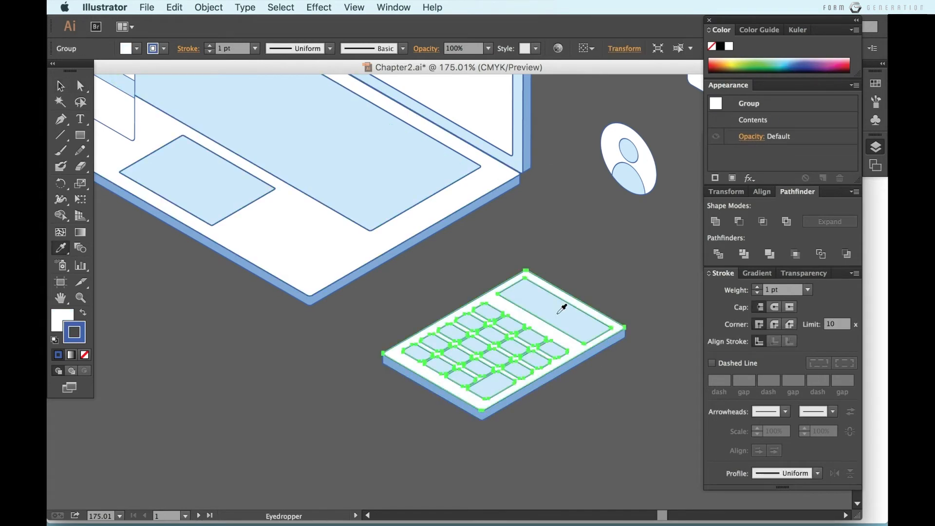
key("v")
left_click(597, 419)
- Expand the appearance of the extruded bar chart
scroll(597, 419, "down", 1)
scroll(597, 418, "down", 3)
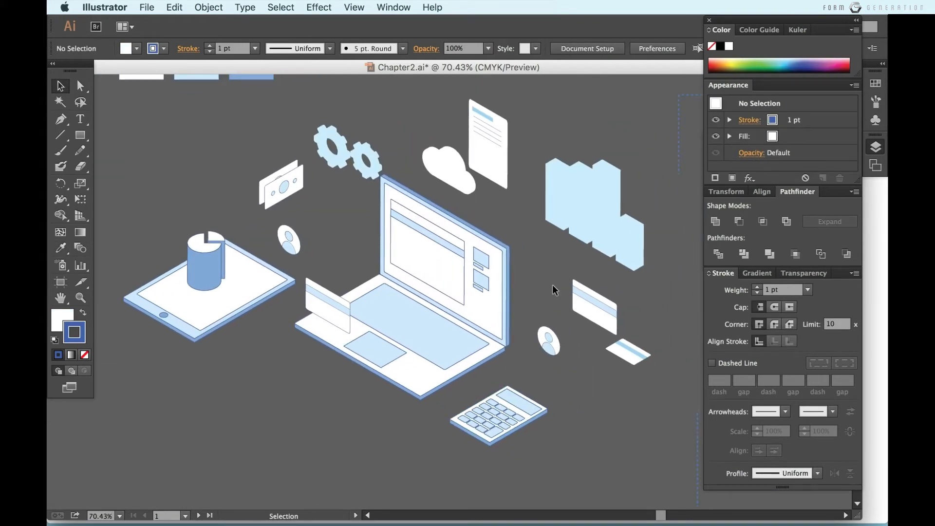
left_click(579, 214)
left_click(207, 8)
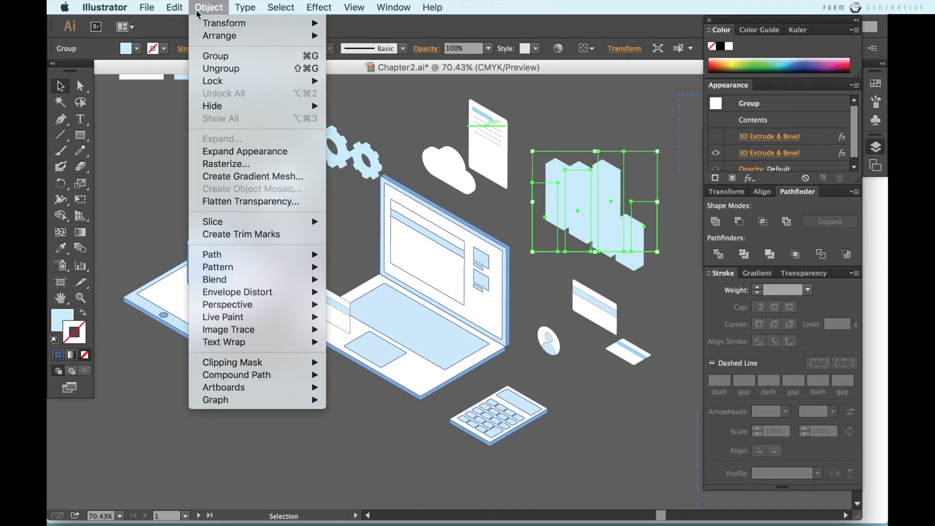
left_click(250, 152)
right_click(612, 127)
left_click(600, 129)
- Recolour the top and side faces of all four bars with the medium blue swatch
scroll(600, 130, "up", 5)
scroll(600, 129, "right", 3)
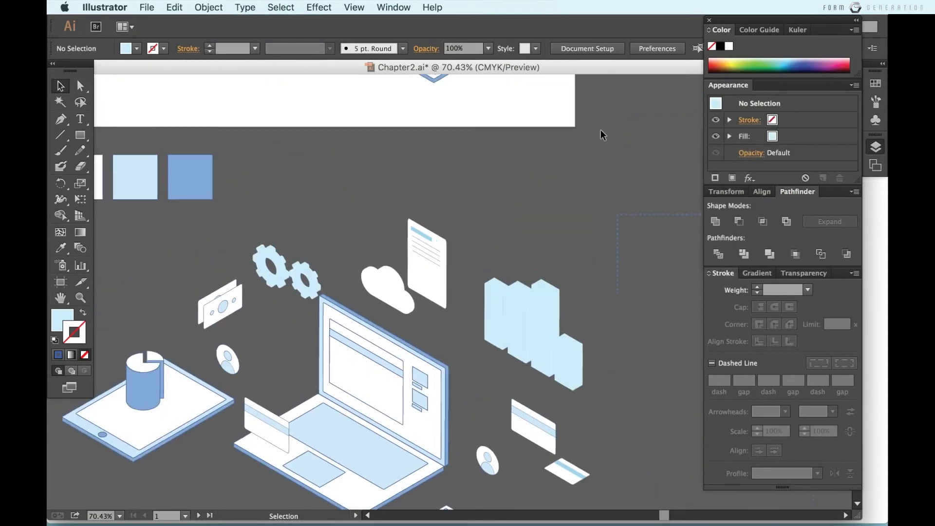
scroll(600, 130, "down", 1)
key("a")
left_click(557, 334)
left_click(528, 265, "shift")
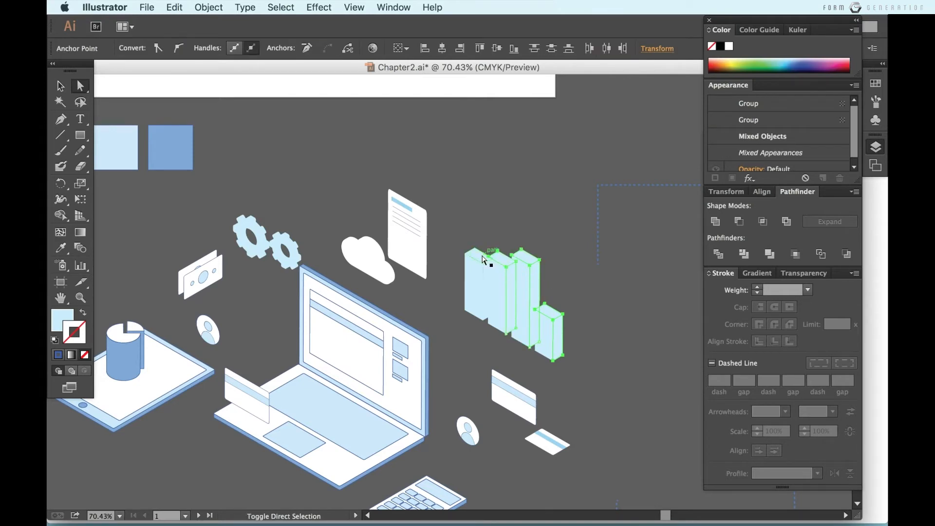
key("i")
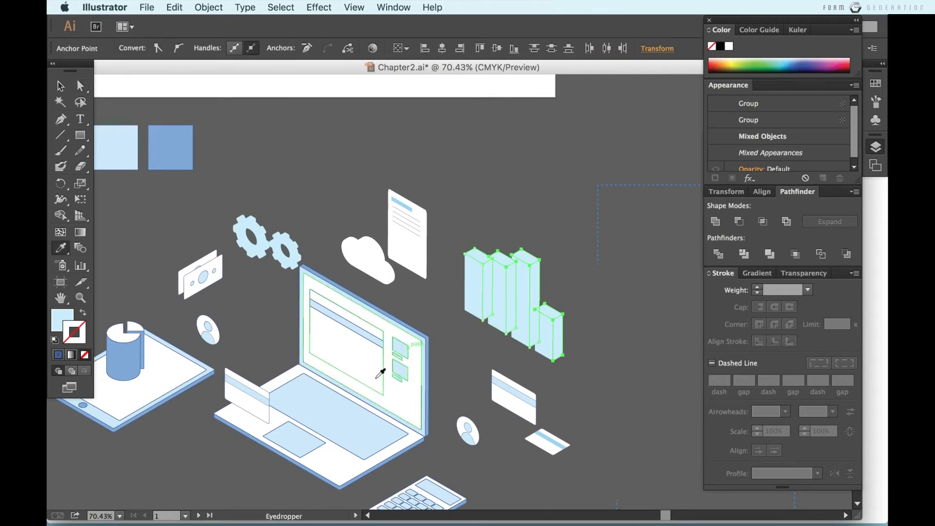
left_click(184, 152)
key("v")
- Set the opacity of the whole bar chart to 70%
left_click(551, 278)
left_click(542, 285)
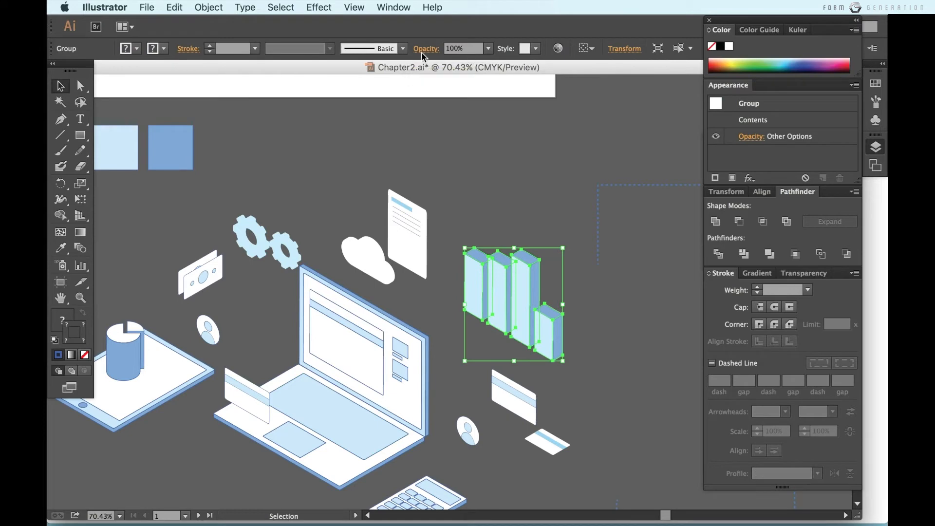
key("Return")
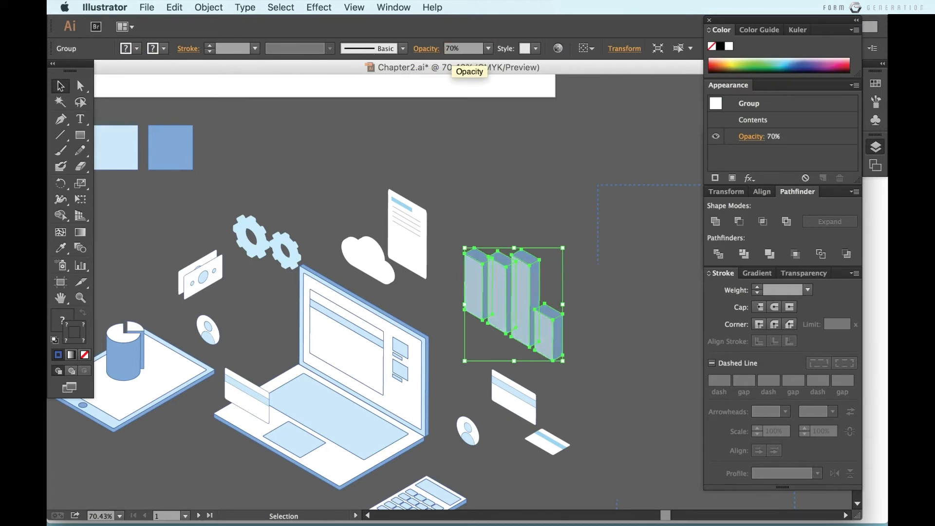
- Expand the appearance of the cloud above the laptop
left_click(364, 253)
left_click(209, 7)
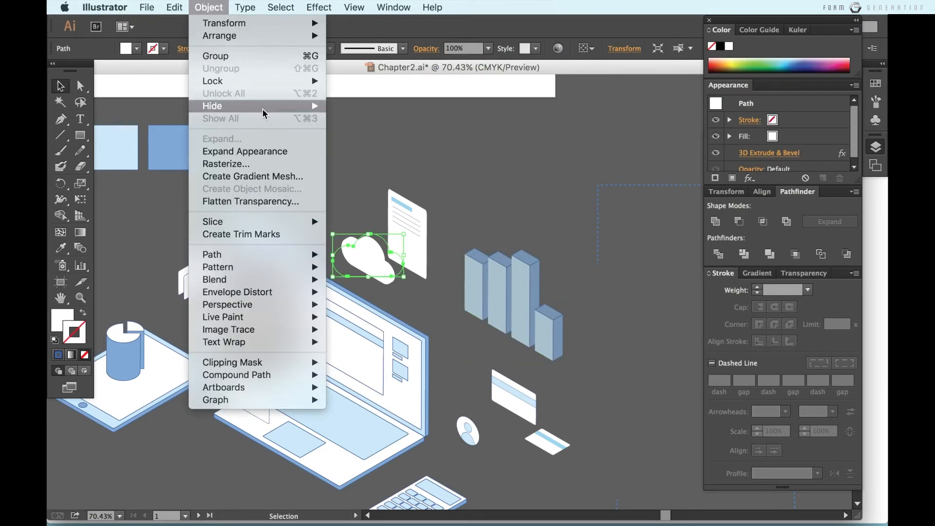
left_click(243, 152)
left_click(361, 211)
- Ungroup the expanded cloud twice to separate its faces
scroll(360, 211, "up", 3)
key("a")
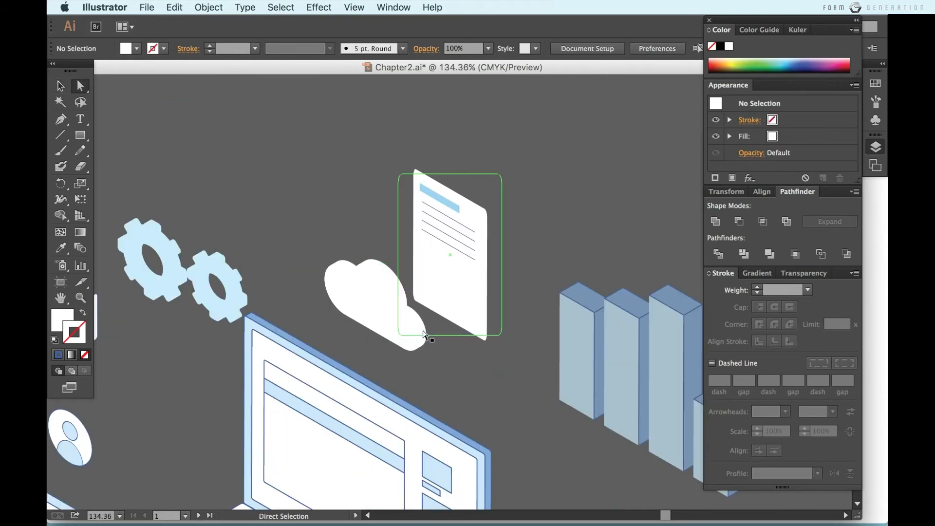
left_click(388, 307)
key("v")
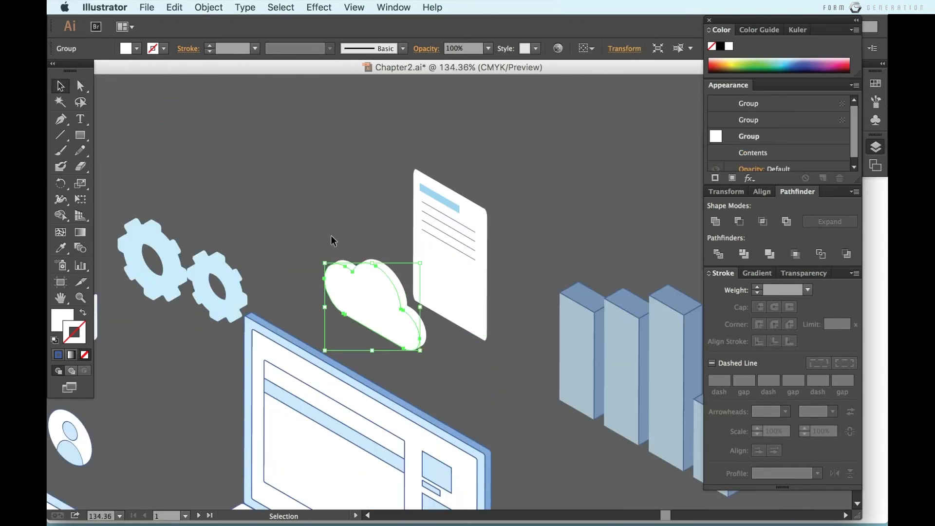
left_click(331, 235)
left_click(374, 315)
right_click(349, 276)
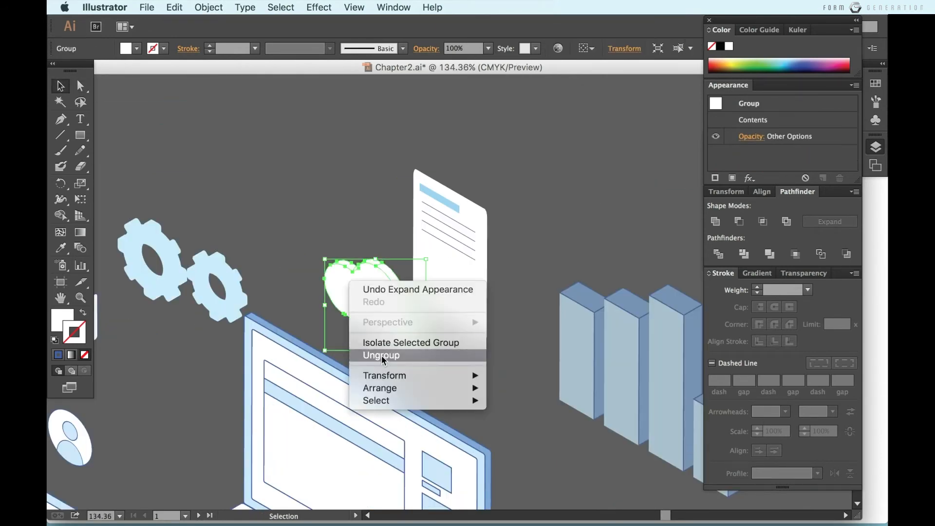
left_click(382, 354)
right_click(364, 274)
left_click(394, 353)
left_click(374, 185)
- Select all of the cloud's side faces and recolour them with the medium blue swatch
scroll(341, 244, "up", 3)
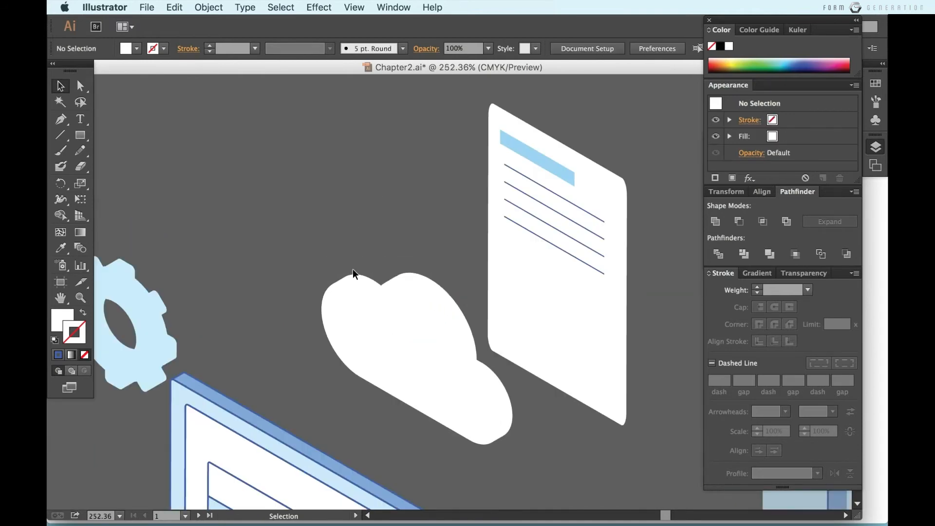
left_click(368, 282)
left_click(419, 276, "shift")
left_click(462, 331, "shift")
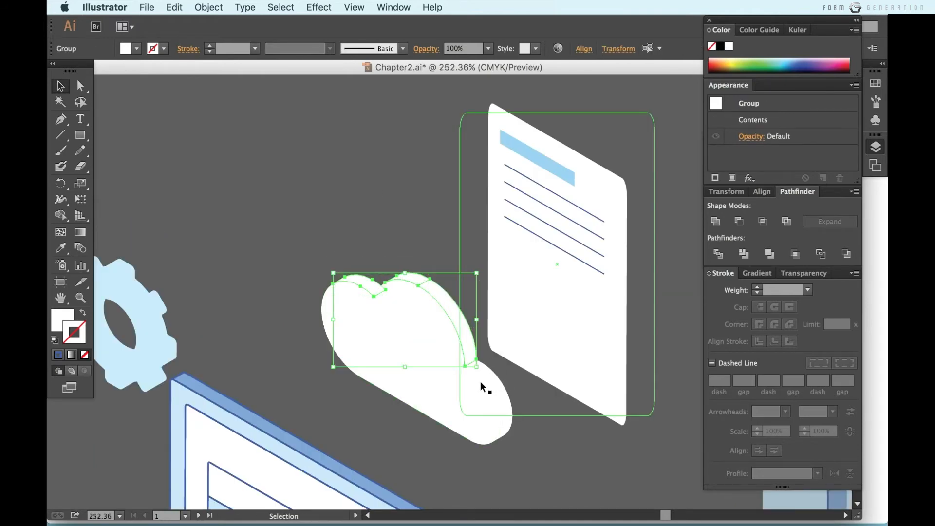
left_click(503, 432, "shift")
scroll(434, 338, "down", 4)
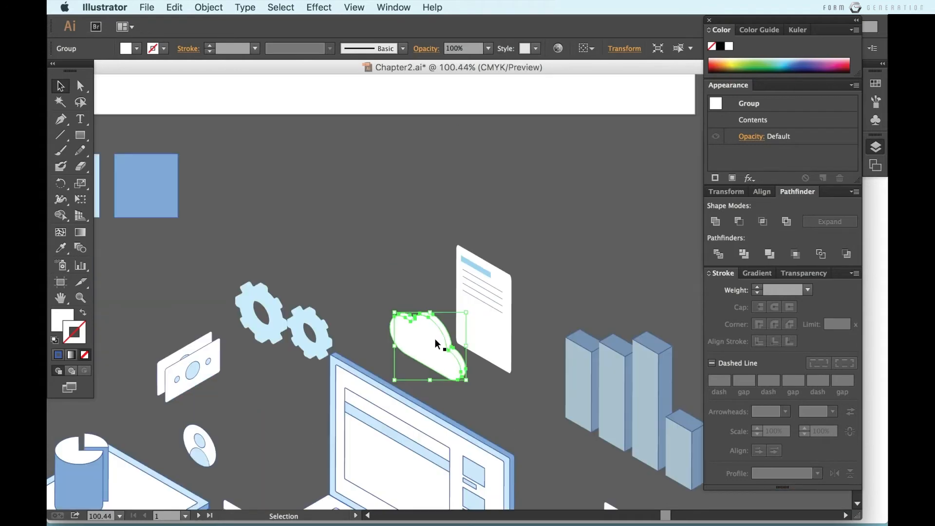
key("i")
left_click(153, 180)
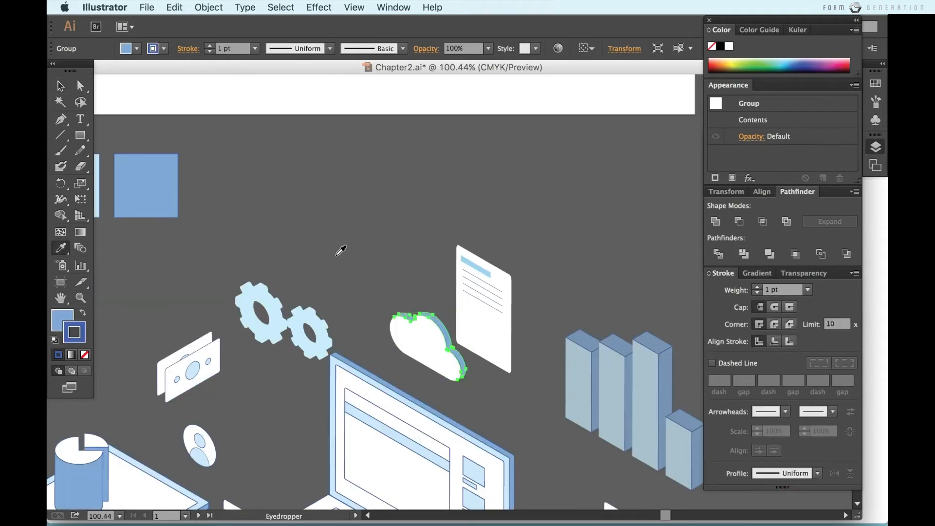
- Try the light blue swatch on the cloud's side faces and compare it with the reference illustration
scroll(188, 210, "left", 2)
left_click(117, 177)
scroll(286, 238, "down", 4)
scroll(286, 239, "up", 5)
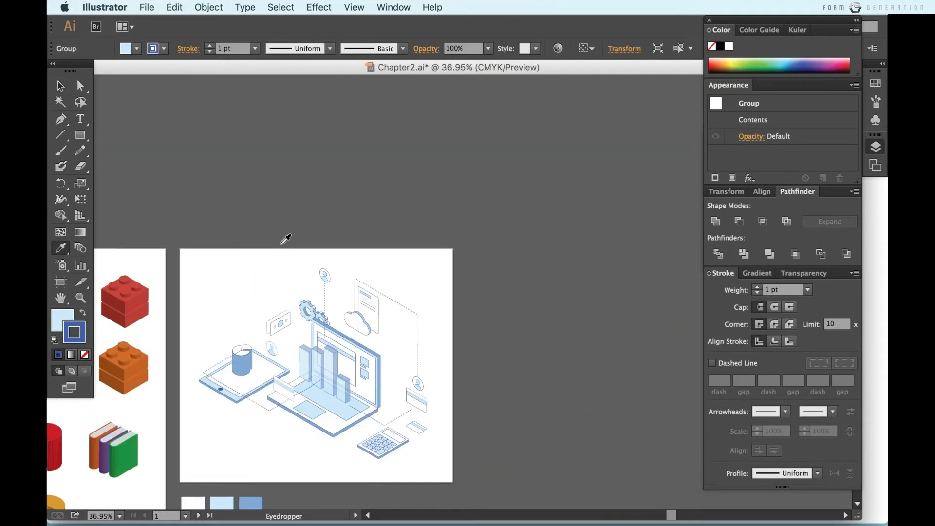
scroll(286, 238, "down", 4)
scroll(245, 296, "up", 3)
key("v")
left_click(361, 315)
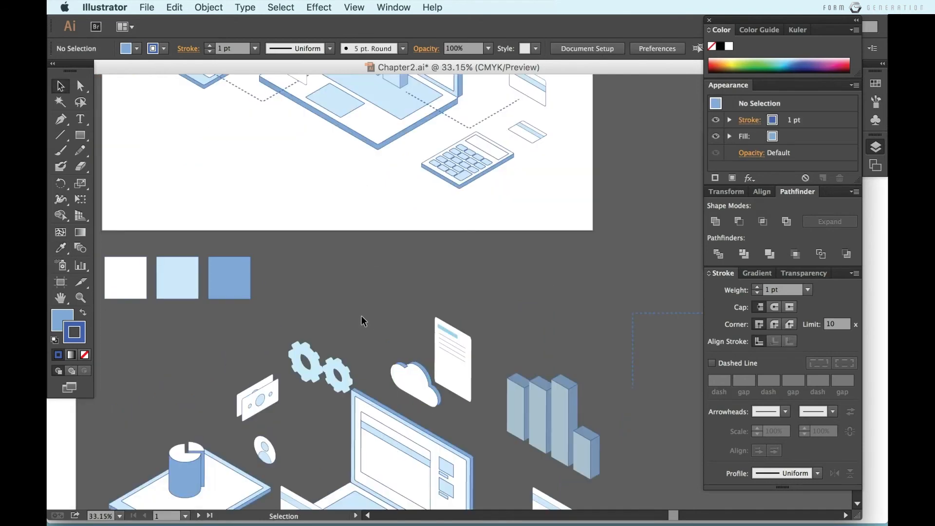
- Give the cloud's front face a white fill with the blue outline used on the other objects
scroll(359, 324, "down", 3)
scroll(440, 405, "up", 3)
scroll(442, 410, "up", 2)
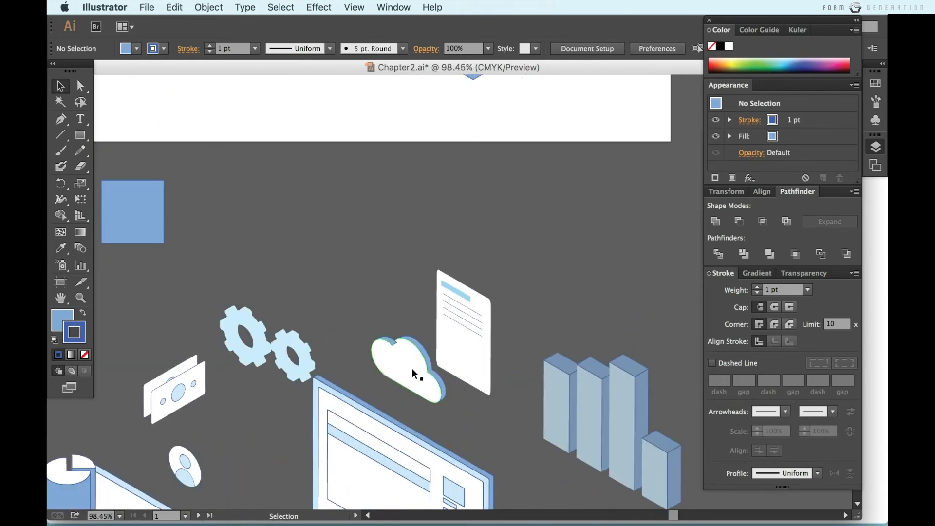
left_click(411, 368)
left_click(384, 277)
key("a")
left_click(405, 363)
key("i")
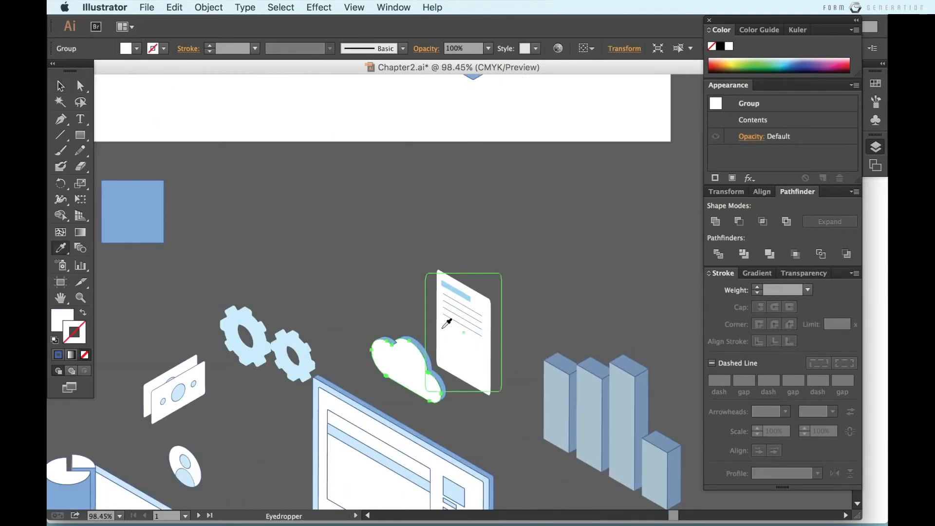
key("v")
left_click(419, 329)
- Group the cloud's front and side faces into one object, leaving the document out
left_click(402, 372)
left_click_drag(372, 306, 466, 404)
left_click(474, 359, "shift")
- Move the bar chart onto the laptop in front of its screen and set its opacity to 80%
scroll(408, 370, "down", 2)
scroll(408, 370, "up", 2)
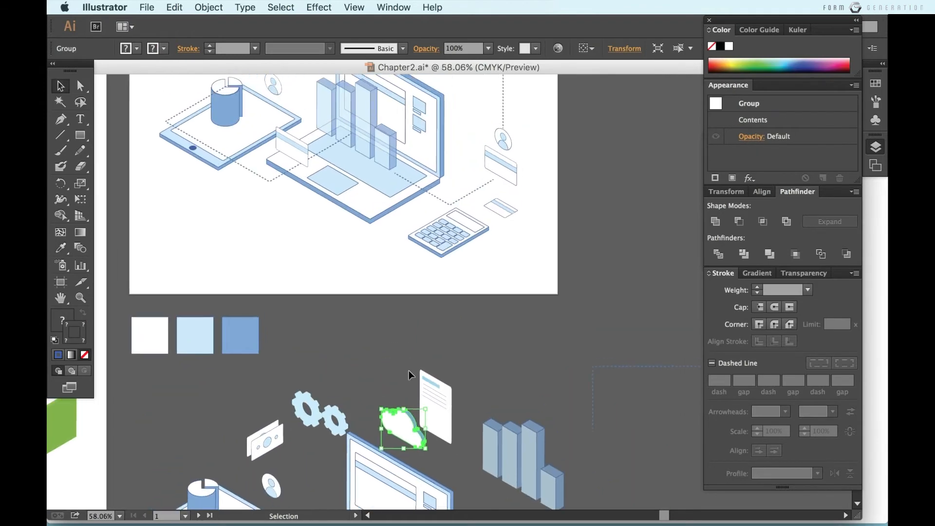
scroll(408, 370, "down", 1)
left_click(481, 408)
left_click_drag(481, 408, 409, 431)
scroll(320, 383, "up", 3)
scroll(320, 384, "down", 1)
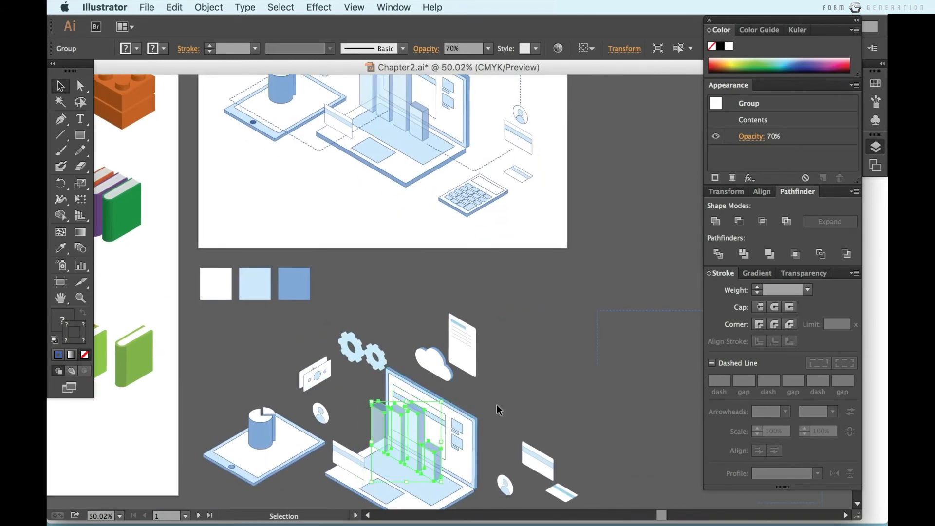
scroll(496, 404, "down", 2)
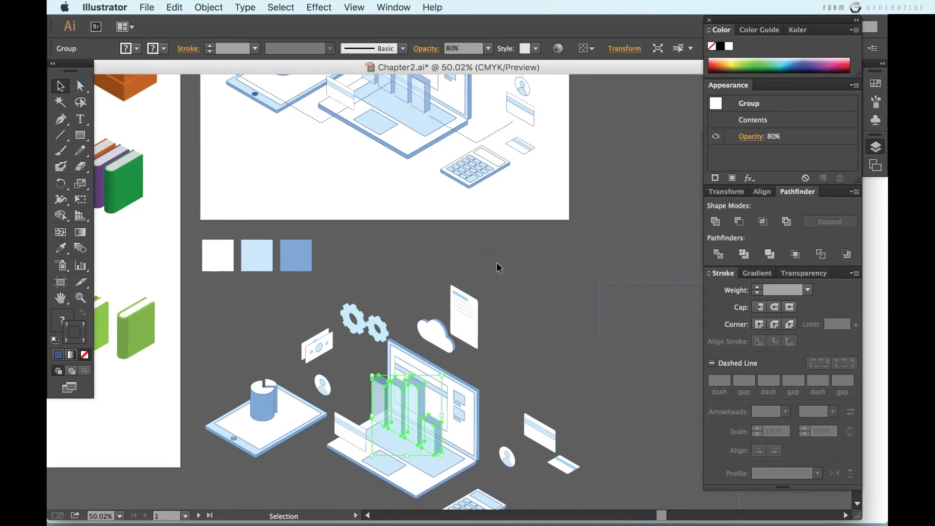
left_click(534, 308)
- Recolour the front faces of all four bars with the light blue swatch
scroll(378, 403, "up", 3)
scroll(378, 403, "down", 1)
key("a")
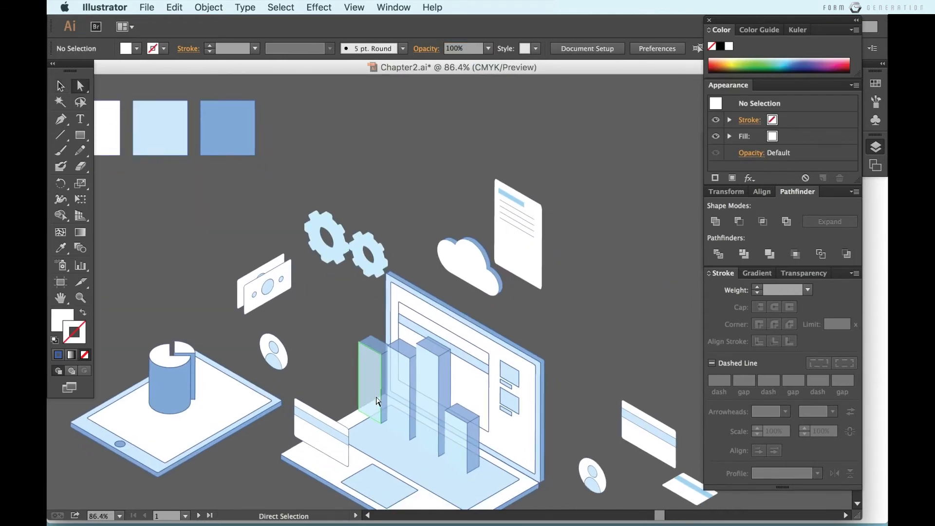
left_click(376, 400)
left_click(404, 396, "shift")
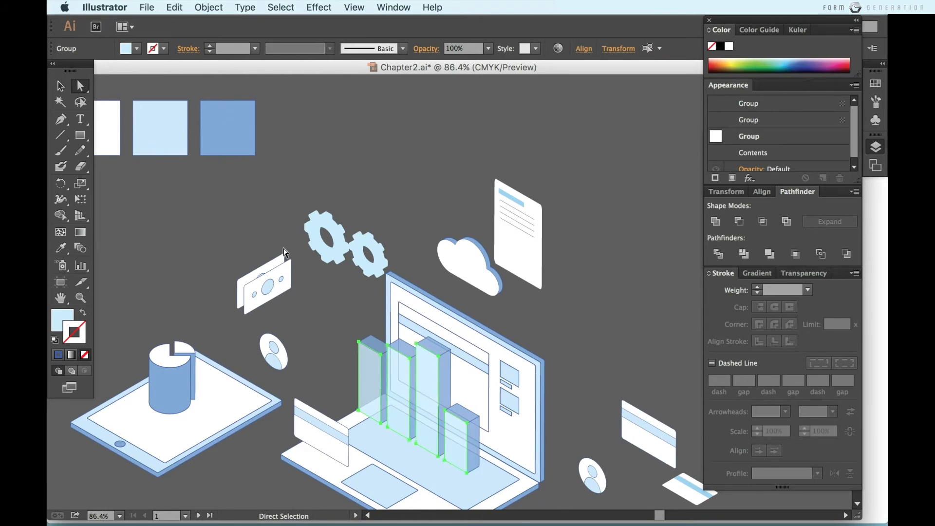
key("i")
left_click(142, 131)
key("v")
left_click(420, 219)
- Position the cloud above the laptop screen's upper edge and move the document down so it overlaps behind the cloud
scroll(420, 219, "down", 3)
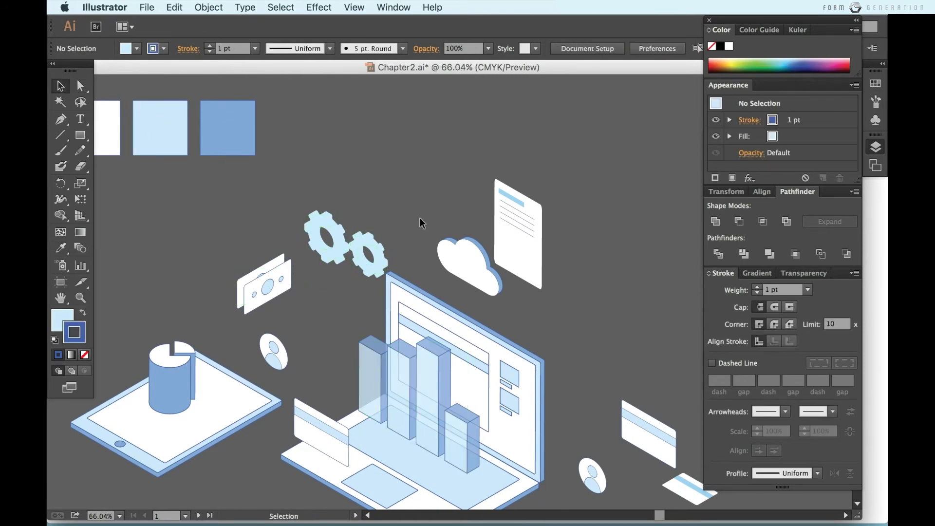
scroll(420, 219, "down", 1)
left_click_drag(449, 250, 432, 253)
left_click(597, 285)
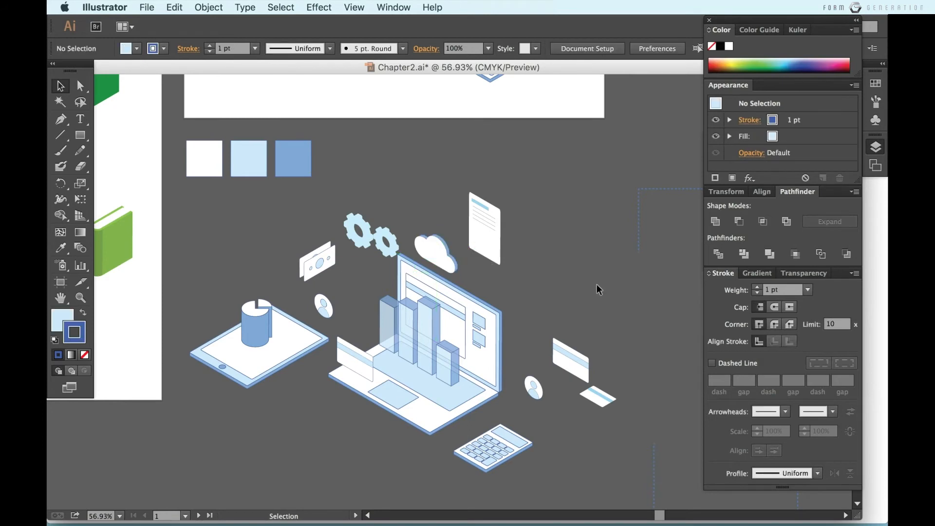
scroll(597, 285, "up", 5)
scroll(417, 413, "down", 2)
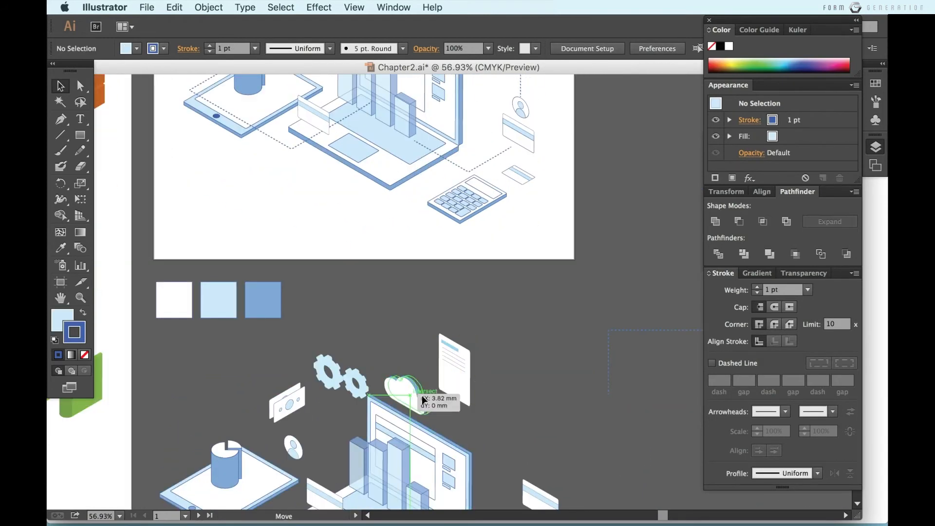
left_click_drag(422, 396, 439, 400)
left_click_drag(456, 383, 451, 396)
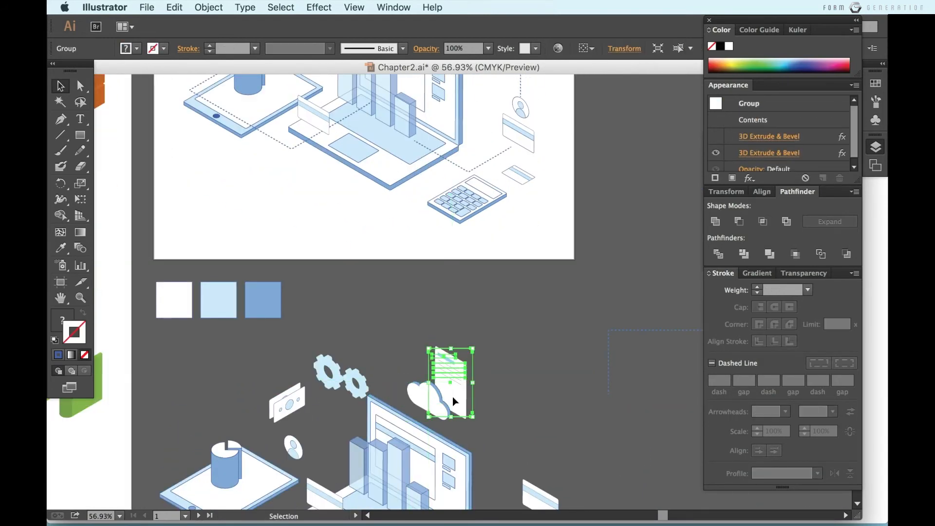
scroll(452, 396, "up", 3)
left_click(519, 425)
- Move the user icon beside the laptop up so it sits above the upright card
scroll(518, 426, "down", 6)
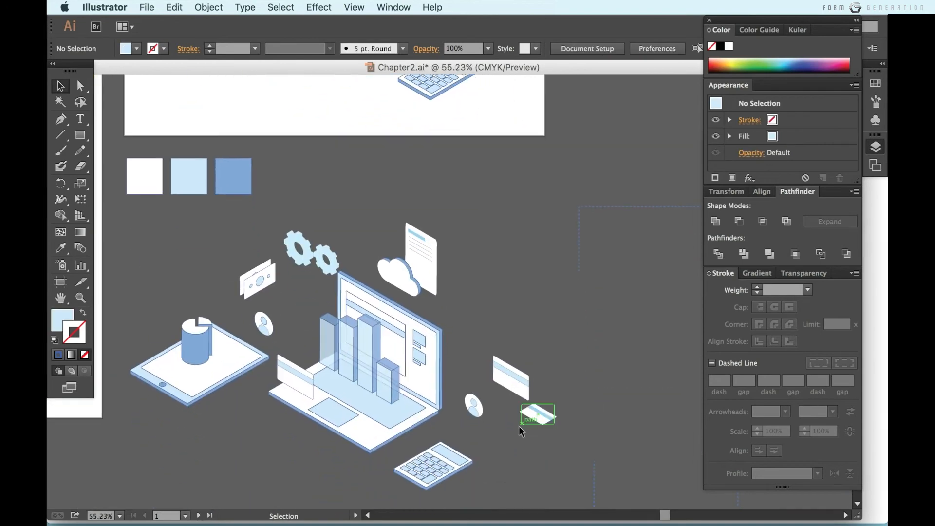
scroll(518, 425, "down", 3)
scroll(508, 445, "up", 1)
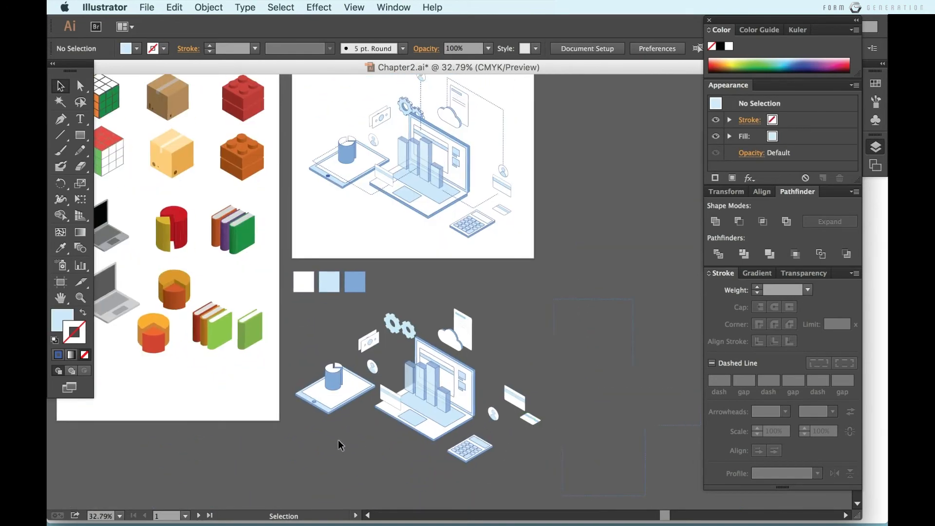
left_click(325, 382)
left_click(361, 444)
scroll(419, 428, "up", 2)
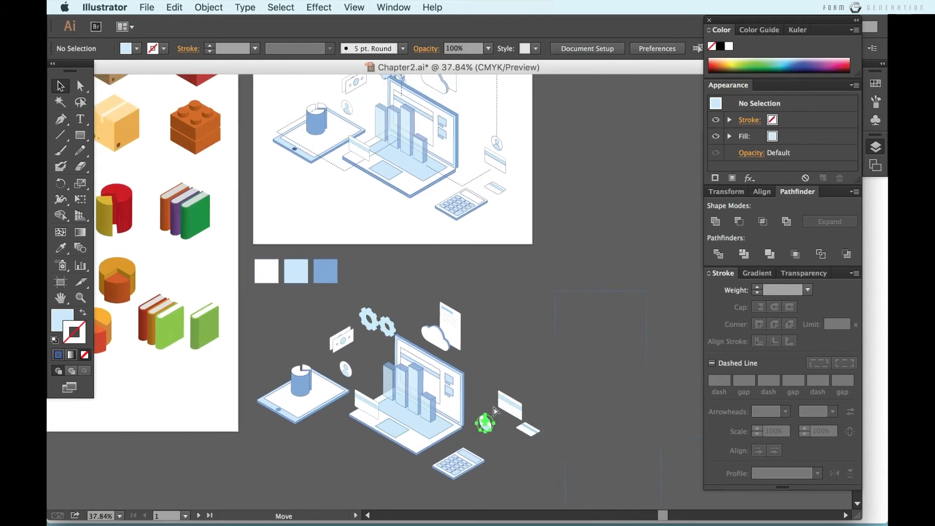
left_click_drag(493, 429, 514, 380)
left_click(539, 406)
left_click(476, 354)
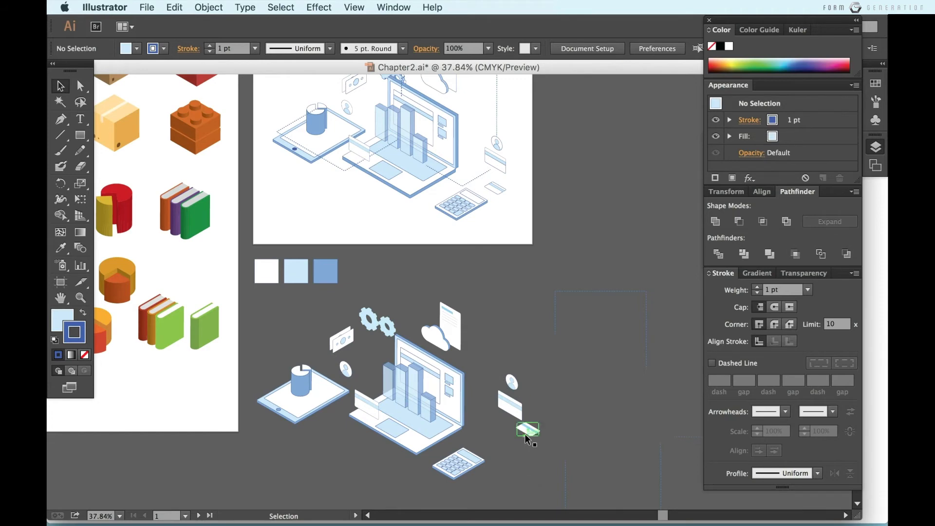
- Move the flat card next to the calculator and shift the upright card slightly closer to the laptop
left_click_drag(525, 434, 493, 450)
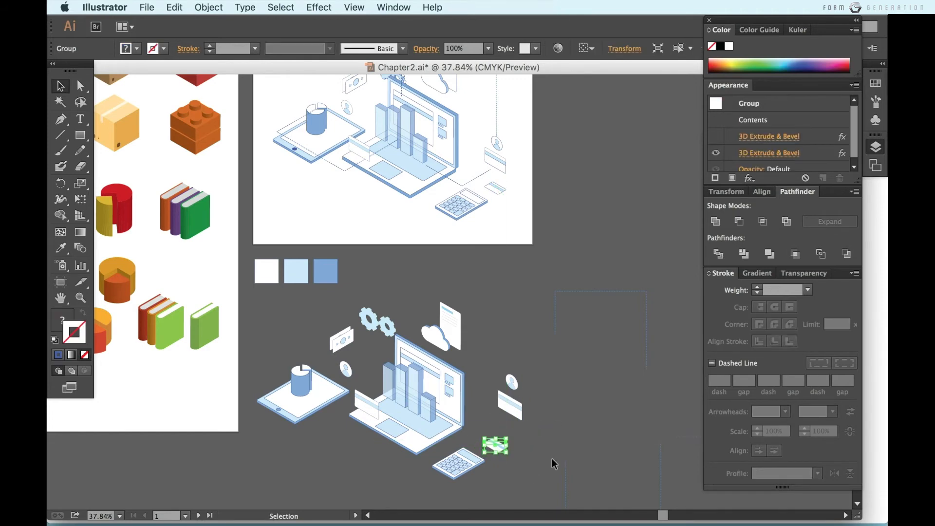
left_click(551, 457)
left_click_drag(514, 413, 502, 413)
left_click(504, 345)
- Expand the appearance of the two extruded gears
scroll(463, 359, "up", 1)
scroll(456, 358, "up", 3)
scroll(402, 358, "up", 1)
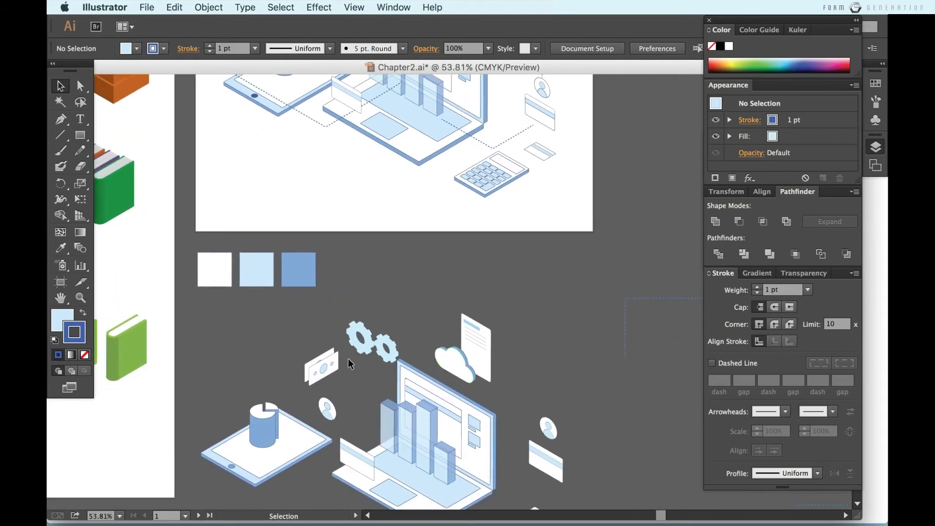
scroll(347, 358, "up", 2)
left_click(384, 325)
left_click(209, 7)
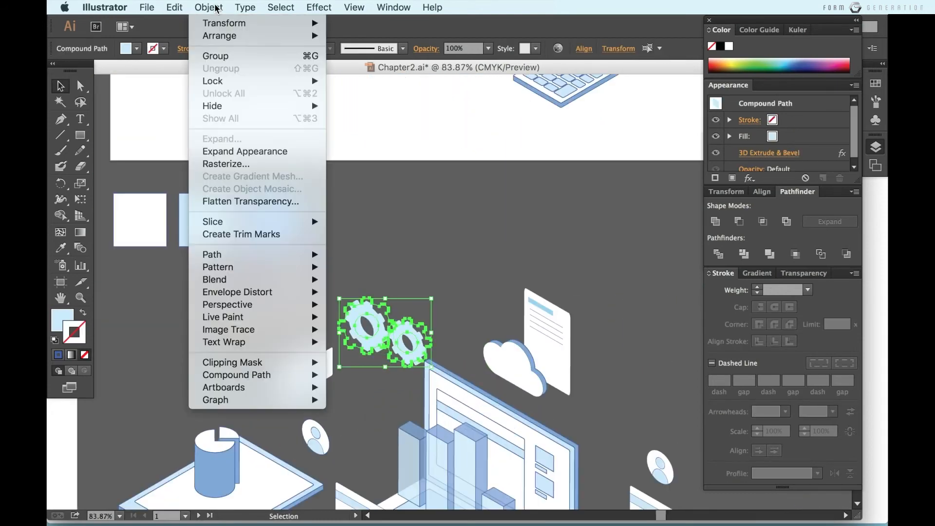
left_click(236, 151)
- Ungroup the expanded gears twice to separate their faces
right_click(382, 336)
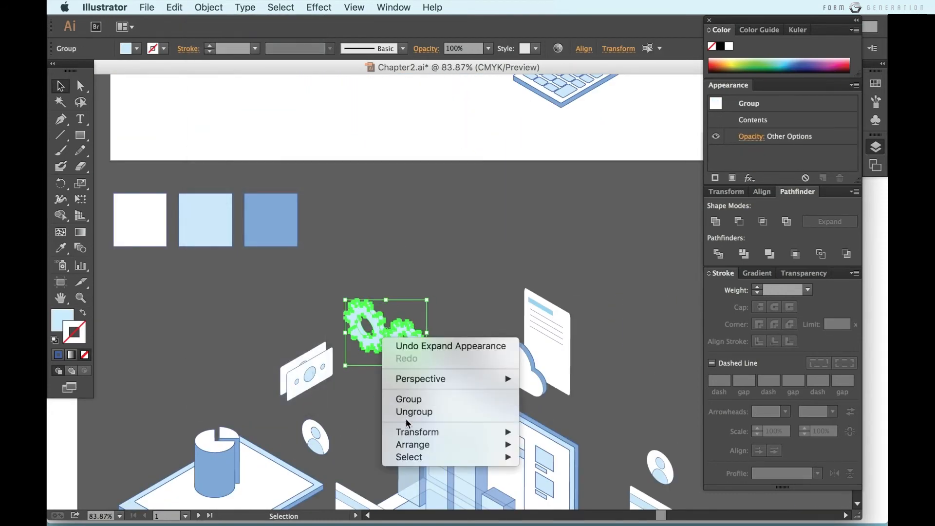
left_click(406, 412)
right_click(362, 334)
left_click(396, 412)
left_click(388, 258)
- Select the inner rim faces of both gear holes and merge them with the Unite shape mode
scroll(389, 258, "up", 3)
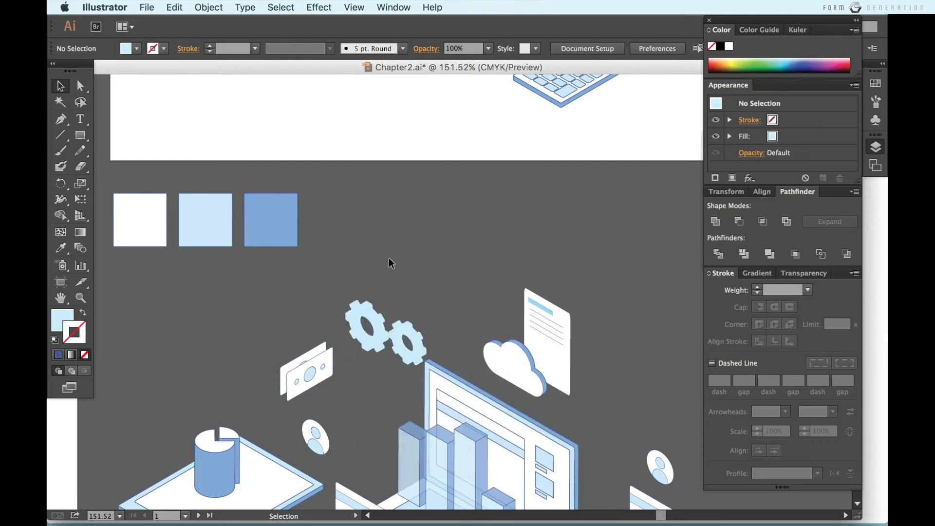
scroll(388, 325, "down", 1)
left_click(421, 340)
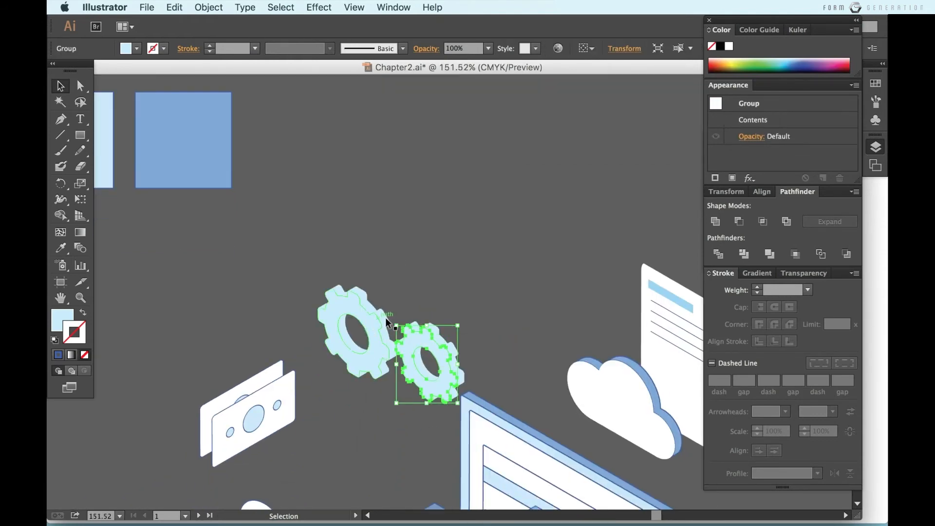
left_click(358, 331)
left_click(347, 334)
scroll(361, 349, "up", 4)
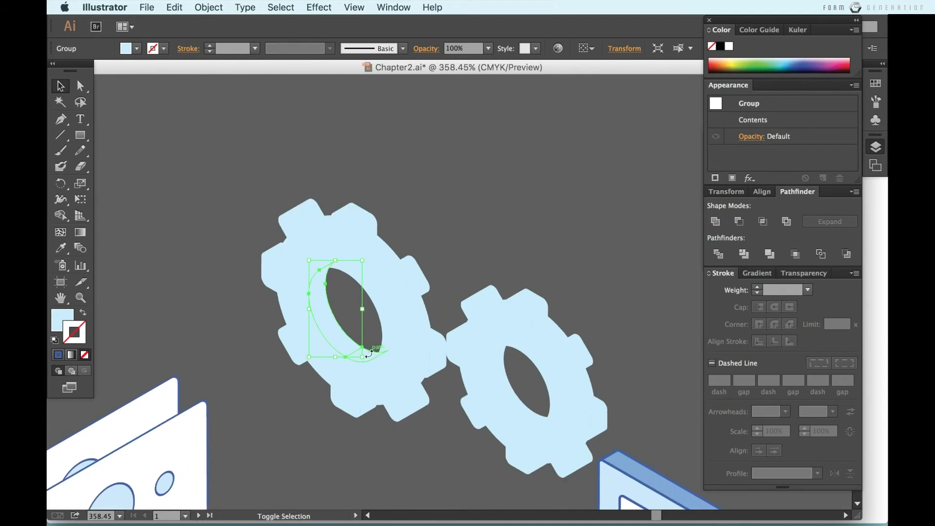
key("a")
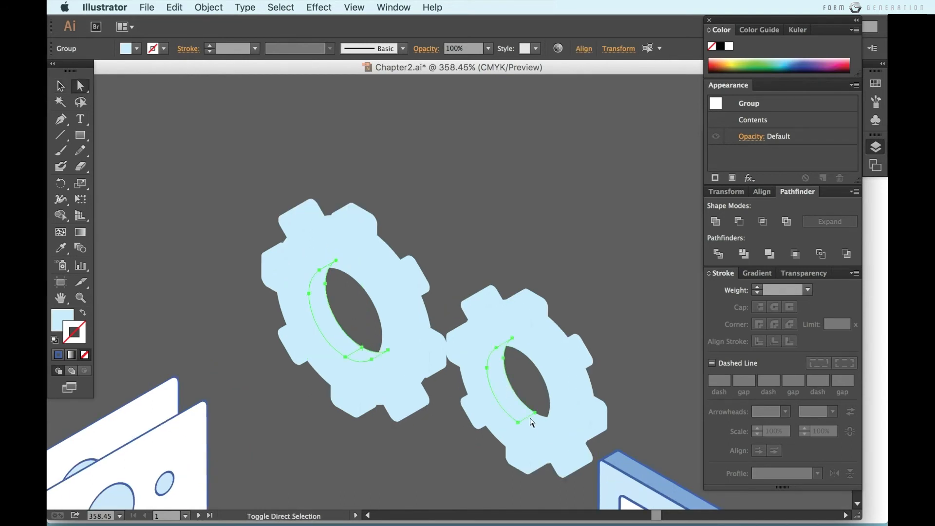
left_click(720, 220)
- Recolour the merged inner rims of both gears with the medium blue swatch
scroll(550, 359, "down", 3)
key("i")
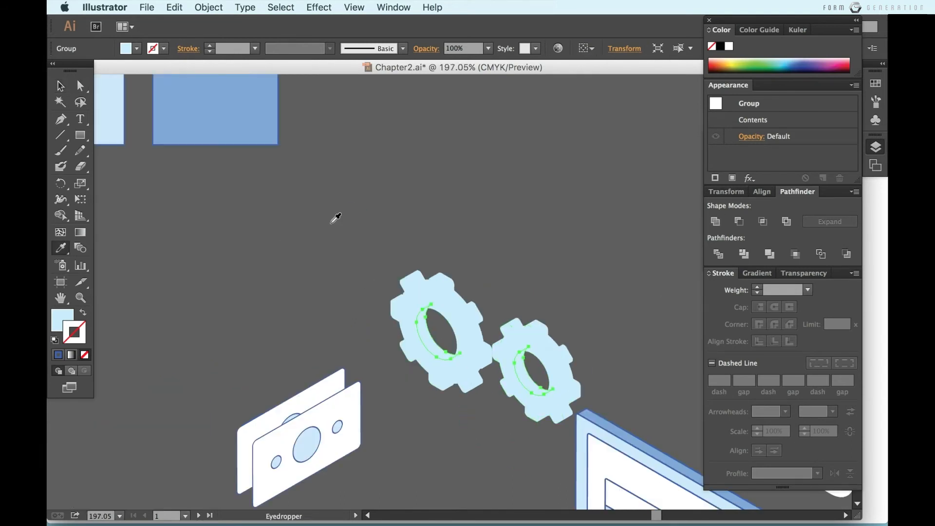
left_click(258, 131)
key("v")
left_click(520, 287)
- Give the front and outer side faces of both gears the light blue fill and blue 1 pt outline
left_click(447, 370)
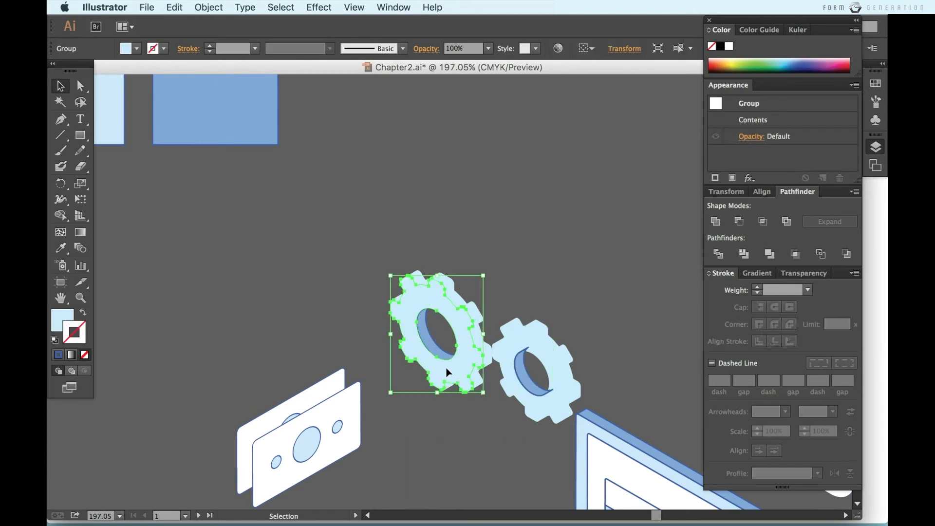
left_click(453, 392)
key("a")
left_click(462, 383)
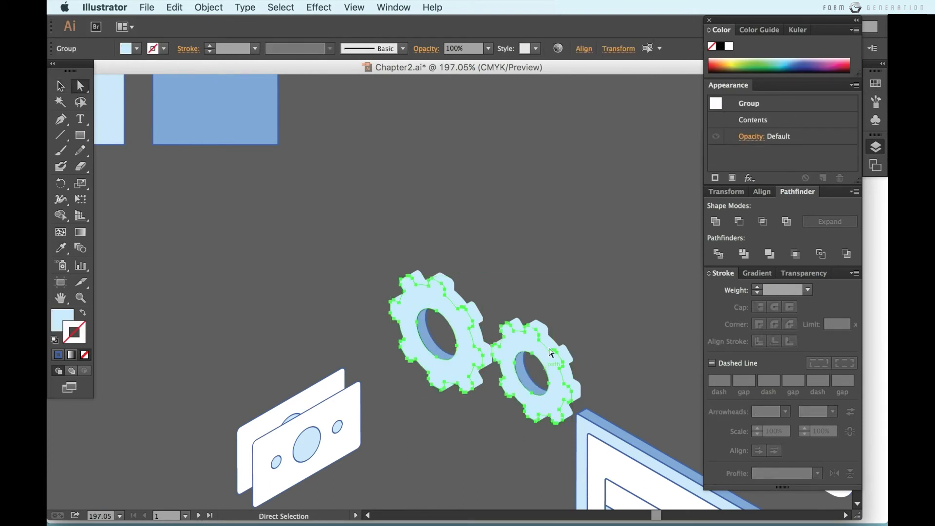
left_click(552, 255)
scroll(498, 351, "up", 1)
scroll(497, 351, "left", 1)
left_click(479, 355)
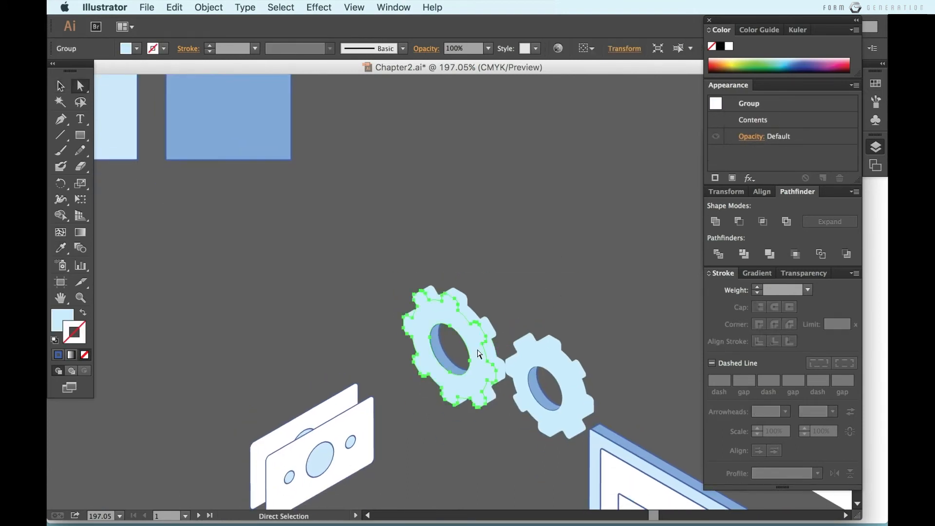
left_click(521, 240)
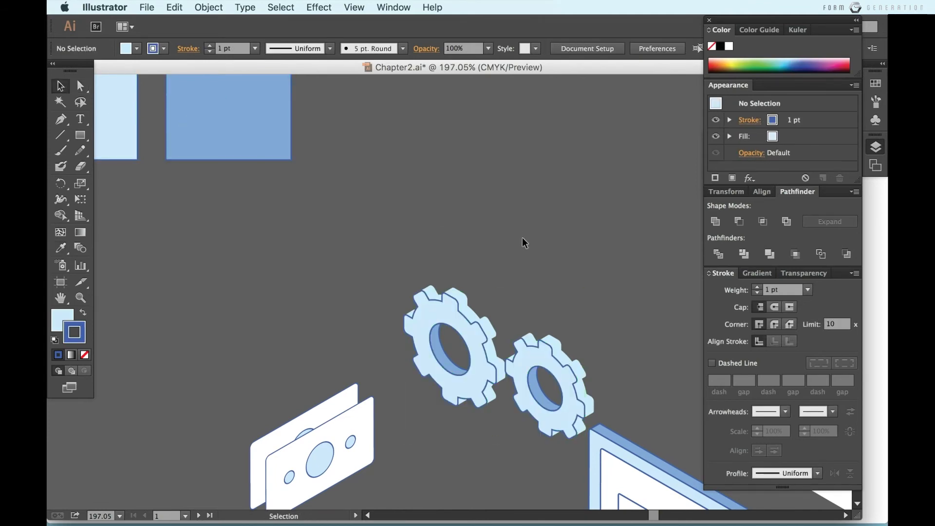
scroll(522, 237, "down", 6)
scroll(522, 237, "up", 15)
scroll(522, 237, "right", 3)
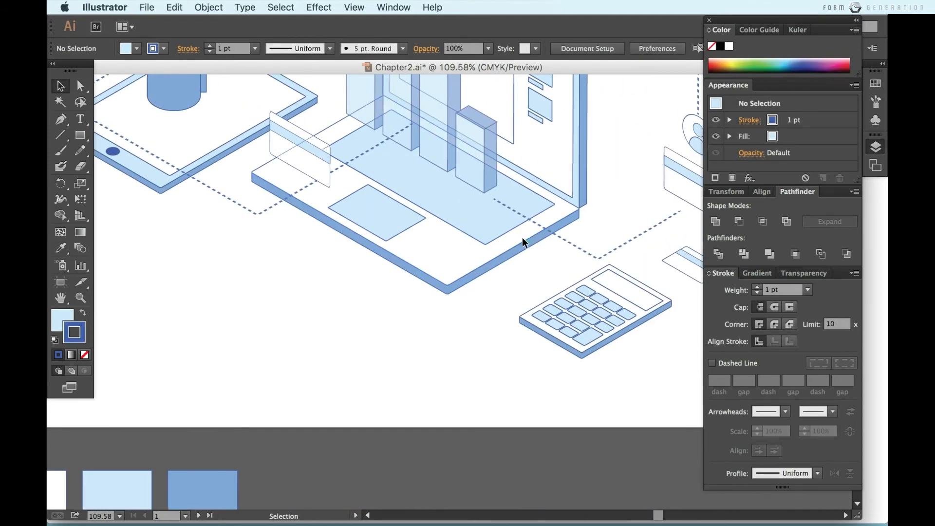
- Select the upward-facing tooth faces of the larger gear and give them the banknote's white fill and blue 1 pt outline
scroll(522, 238, "down", 12)
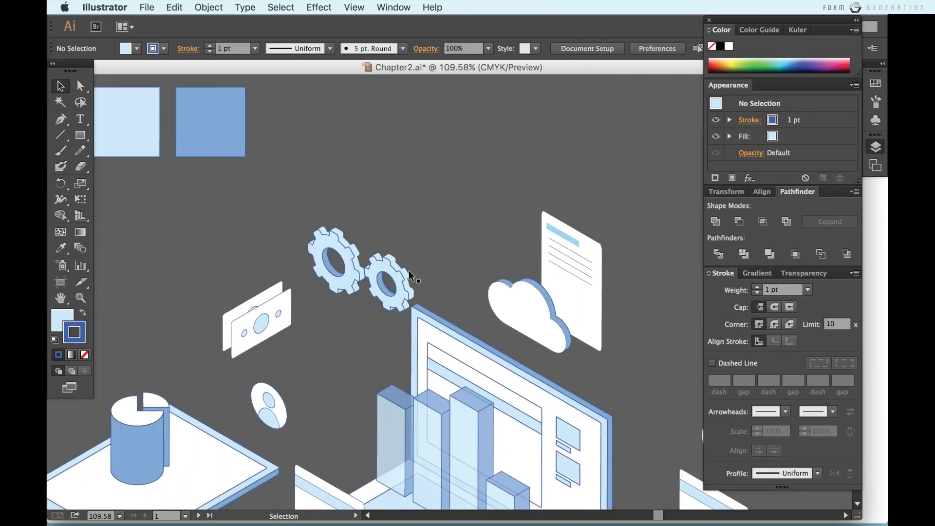
scroll(363, 278, "up", 7)
key("a")
scroll(303, 196, "up", 4)
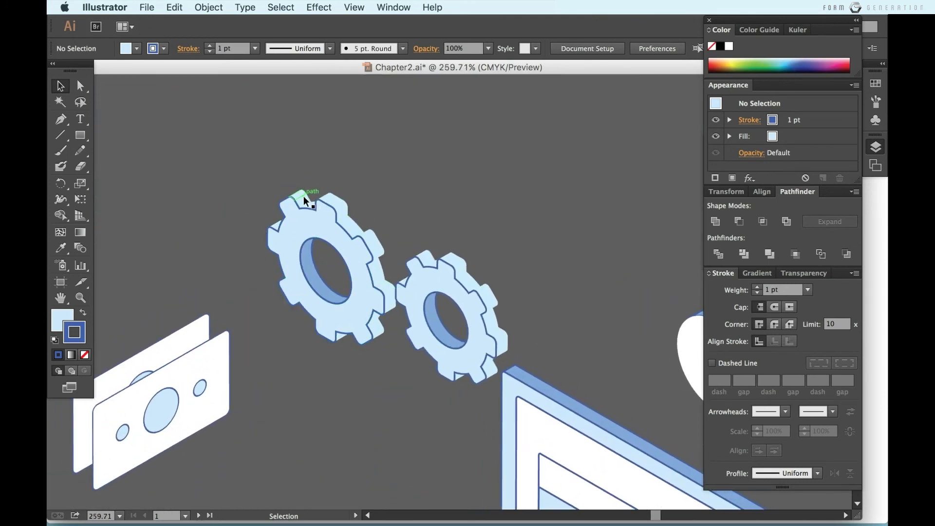
scroll(278, 235, "up", 1)
scroll(278, 235, "left", 2)
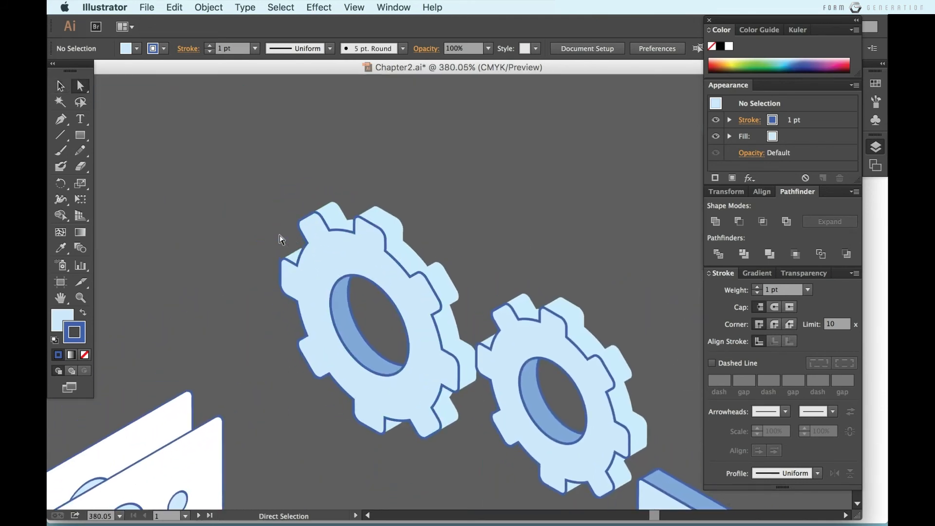
left_click(293, 258, "shift")
left_click(331, 208, "shift")
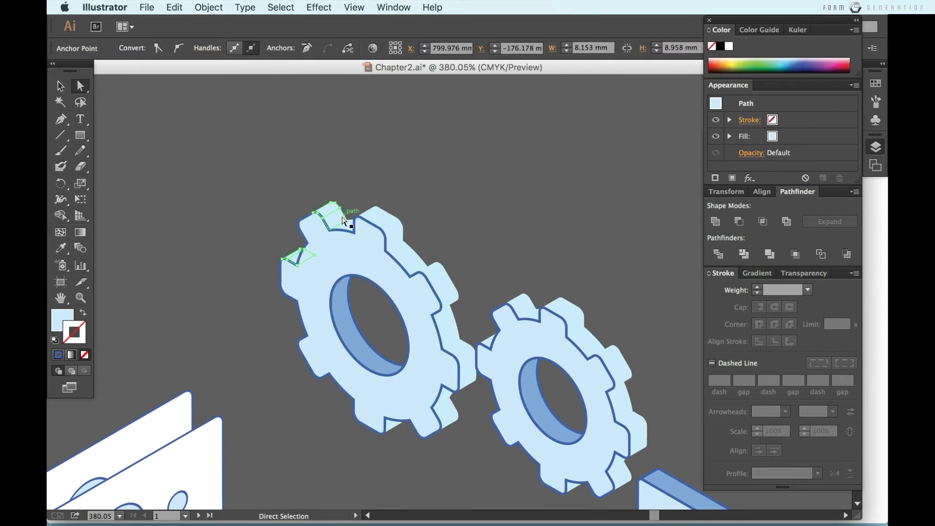
left_click(383, 221, "shift")
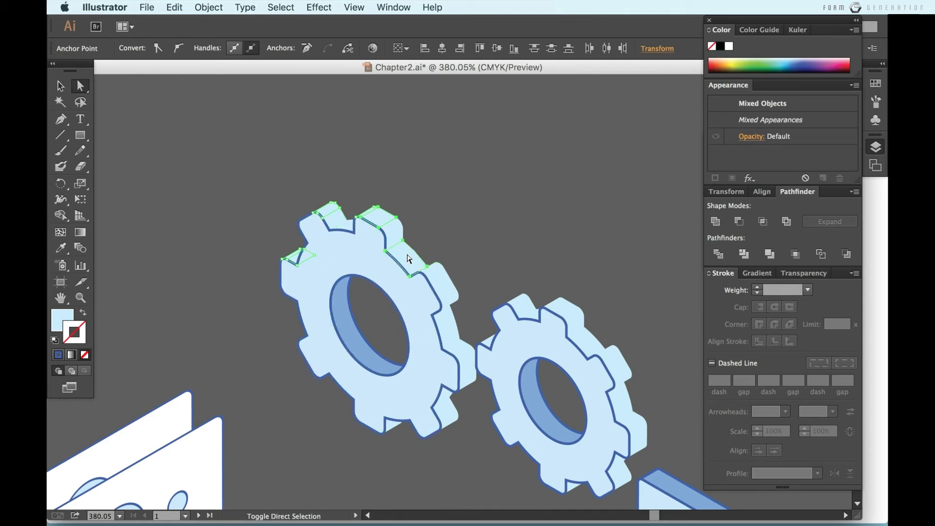
scroll(473, 319, "down", 2)
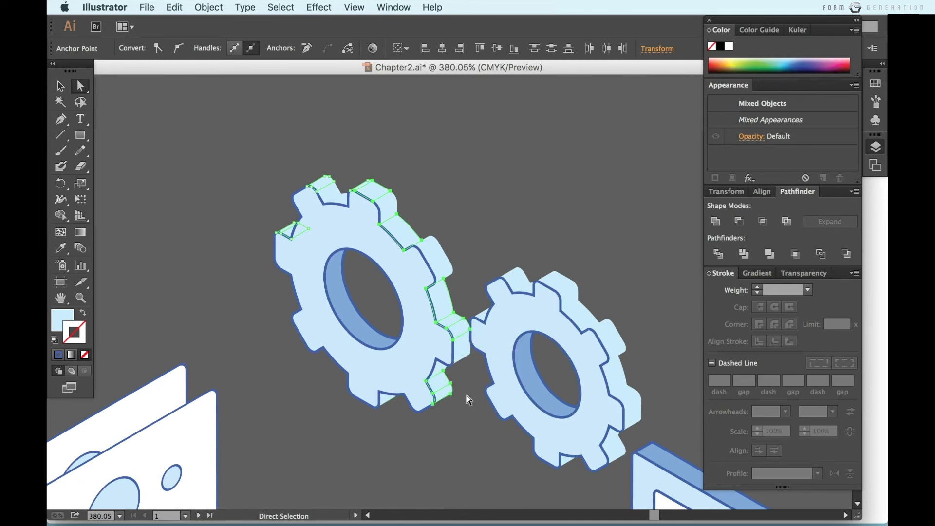
key("i")
left_click(209, 433)
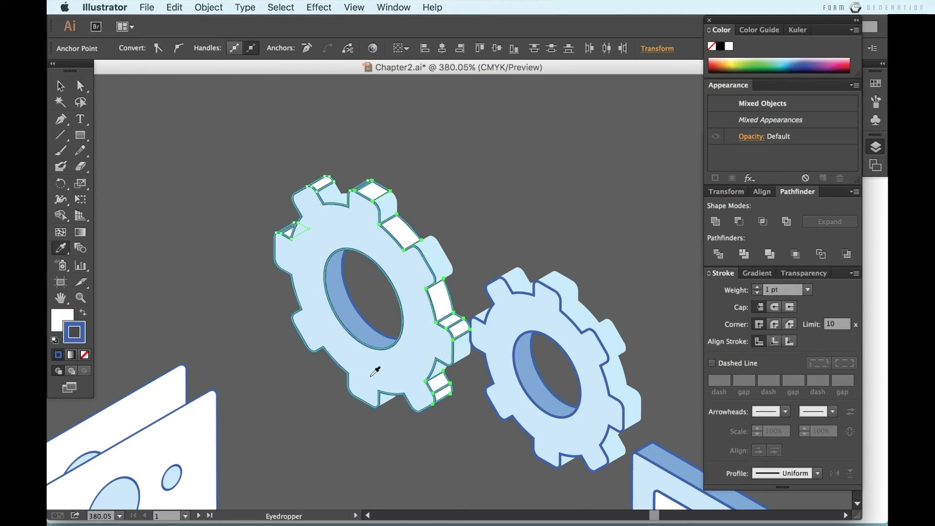
- Give the larger gear's remaining tooth side faces the inner rim's medium blue fill and outline, merging them with the Unite shape mode
key("a")
left_click(489, 253)
left_click(342, 196)
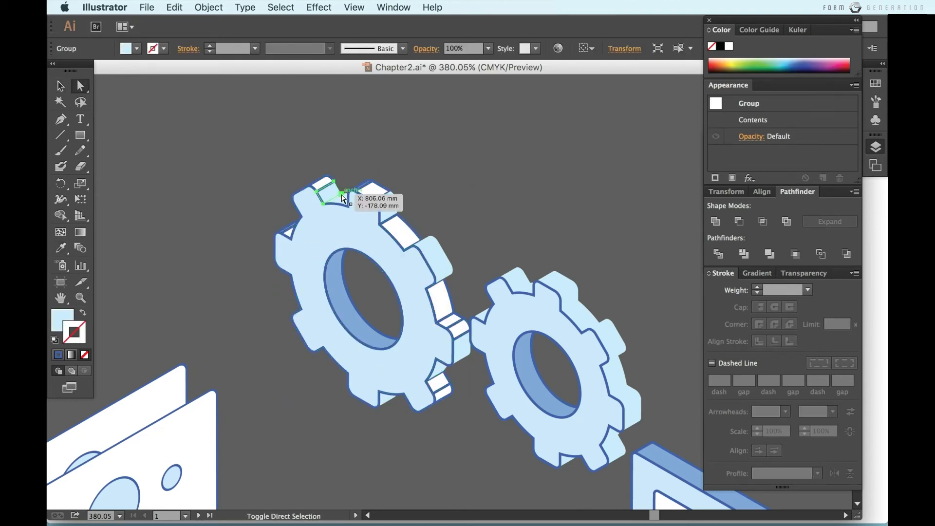
left_click(391, 202, "shift")
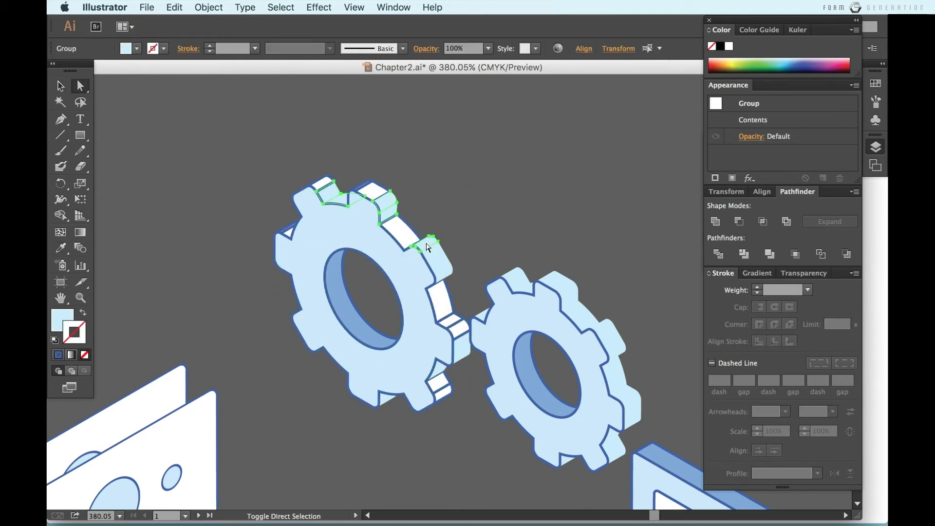
left_click(450, 364, "shift")
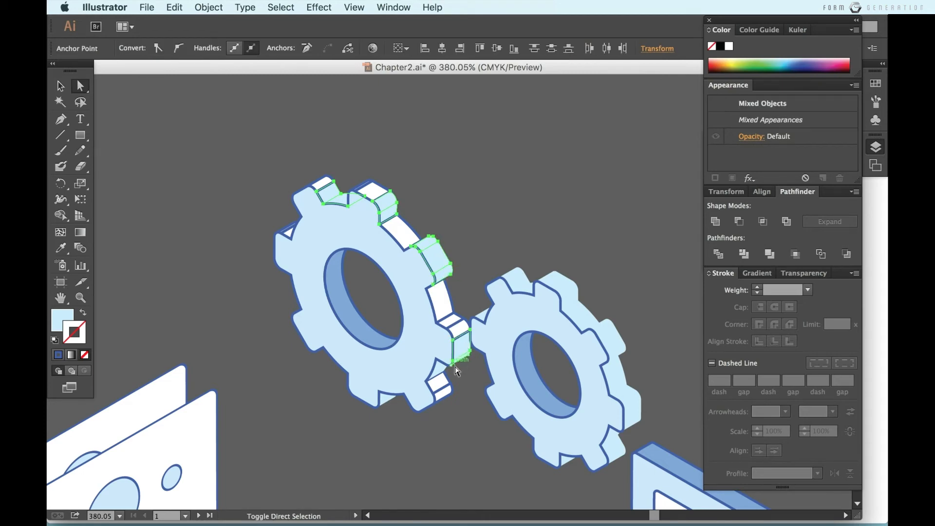
left_click(388, 398, "shift")
key("i")
left_click(350, 314)
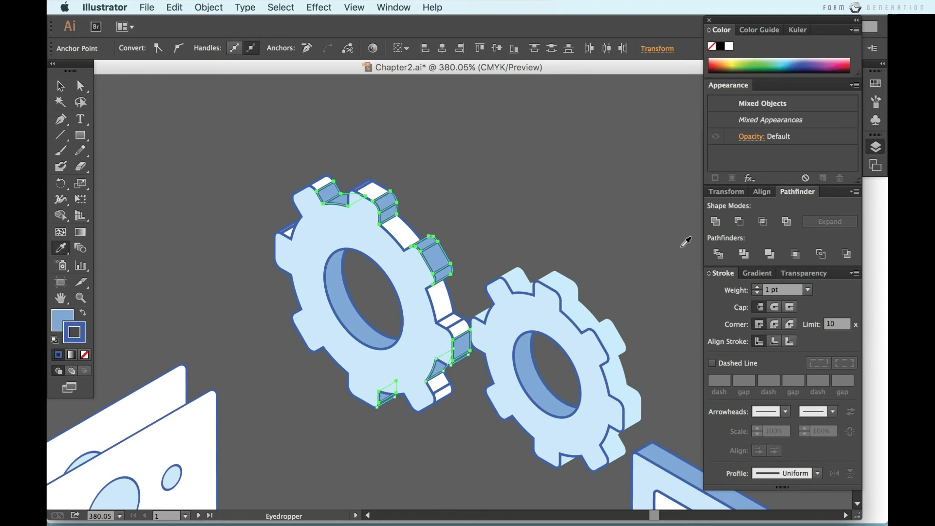
left_click(720, 223)
key("v")
left_click(530, 245)
- Cut the smaller gear's front face and paste it in front
scroll(530, 244, "down", 2, "alt")
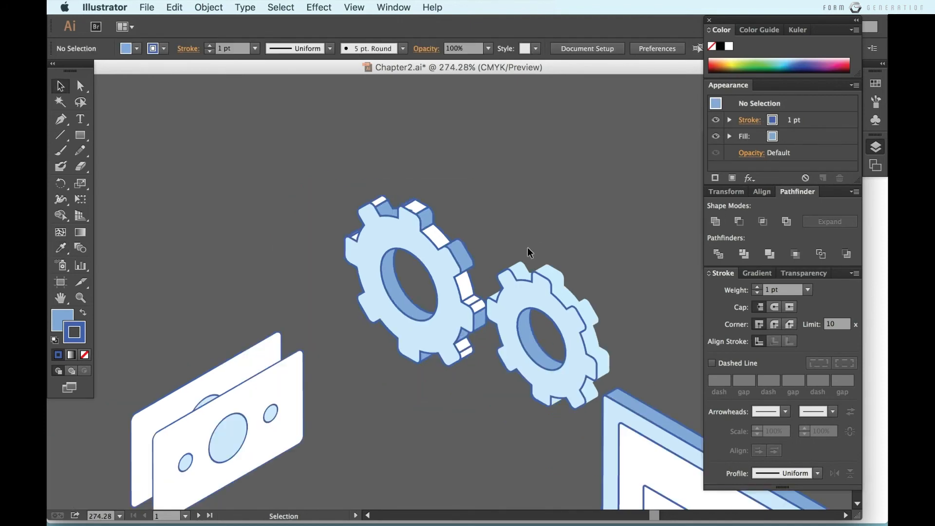
left_click(563, 382)
key("super+x")
key("super+f")
left_click(486, 350)
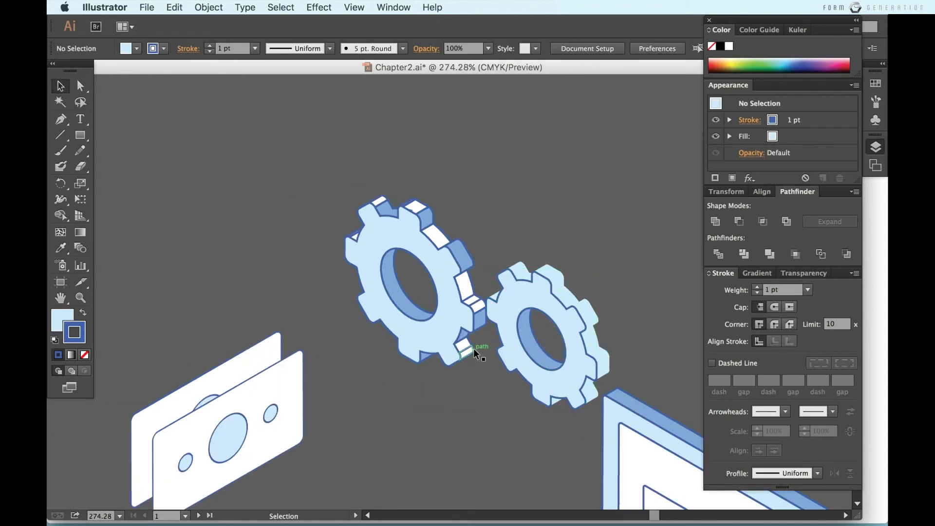
- Select all faces of the larger gear, leaving out the banknotes, and group them
left_click(388, 259)
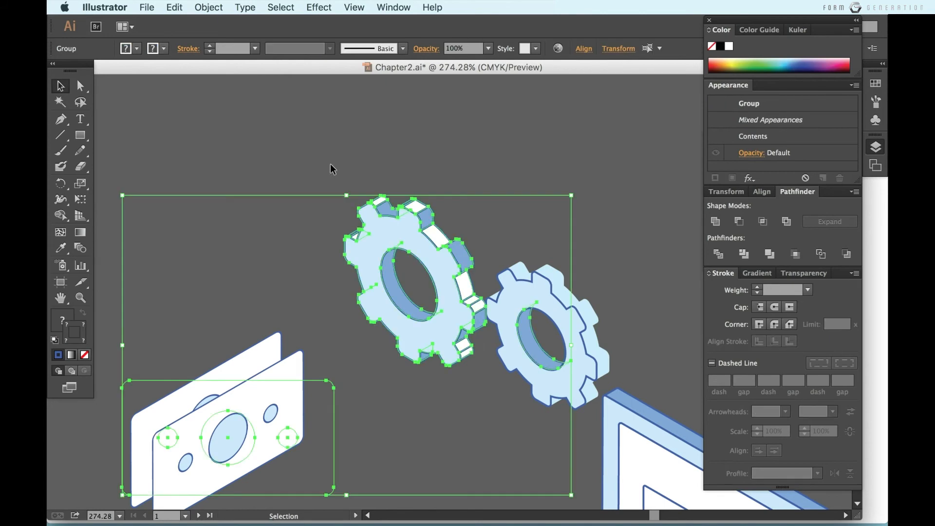
left_click(318, 380, "shift")
left_click(479, 377)
left_click(549, 291)
left_click(484, 203)
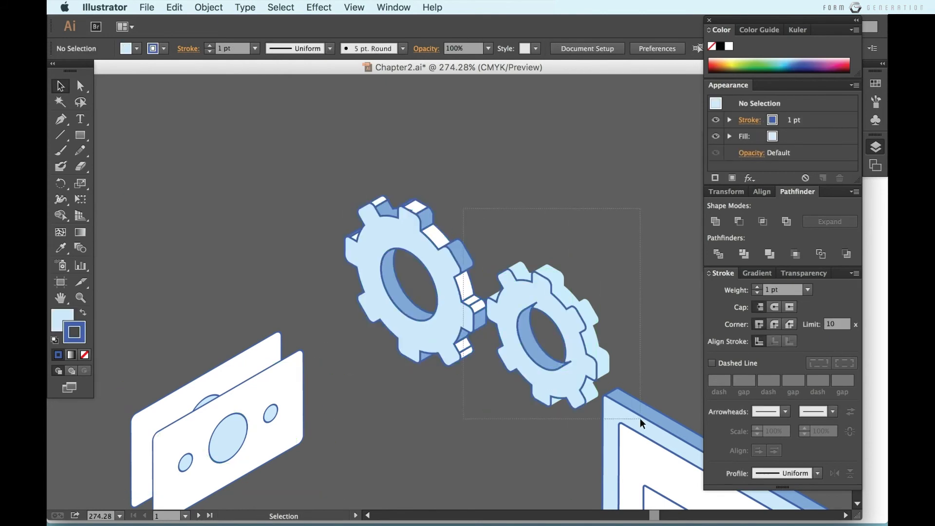
- Delete the old smaller gear, including its leftover inner rim piece
left_click_drag(640, 418, 640, 417)
left_click(583, 433)
left_click(513, 251)
left_click(471, 291, "shift")
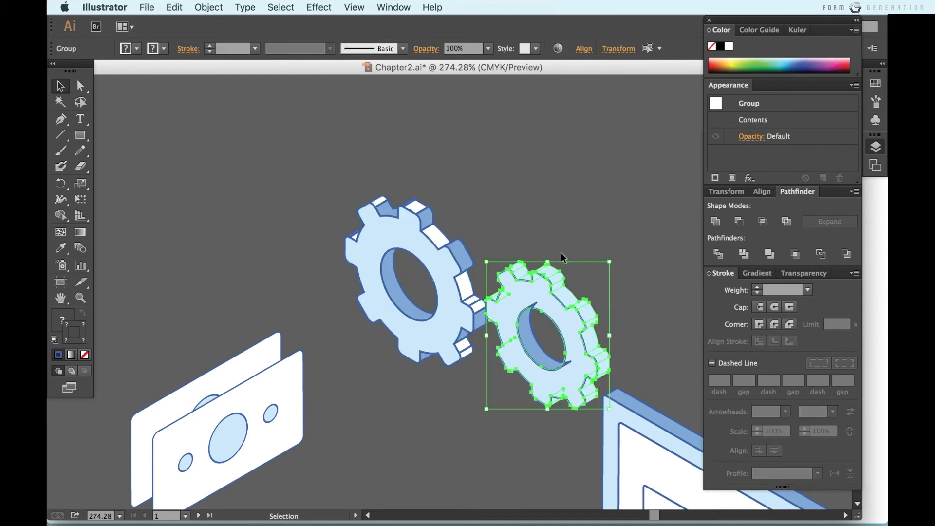
key("Delete")
left_click_drag(569, 397, 525, 215)
left_click(547, 390)
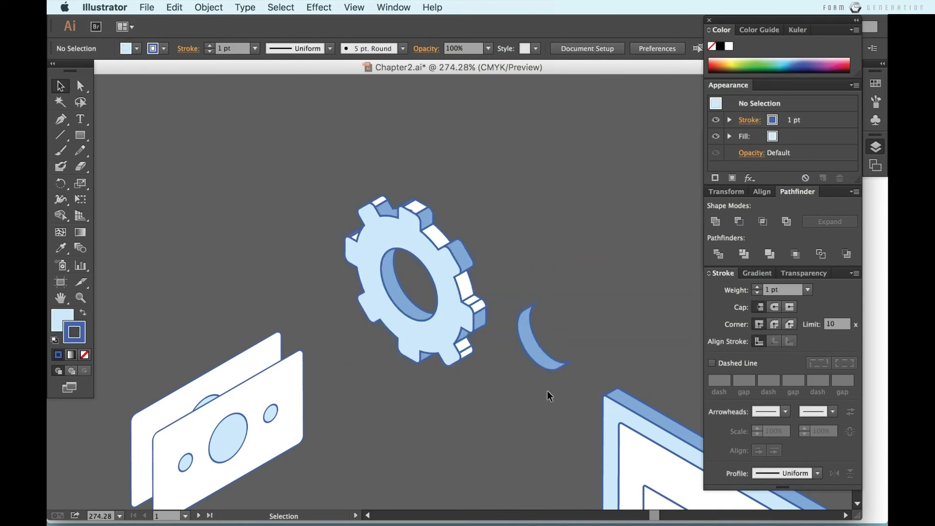
key("super+z")
key("a")
left_click(559, 413)
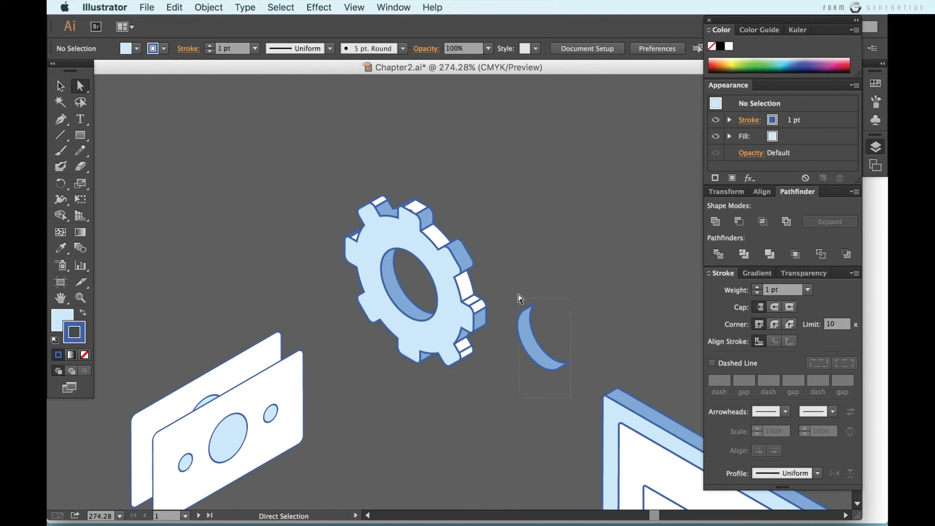
left_click(519, 298)
key("Delete")
- Duplicate the recoloured larger gear into the place of the deleted smaller gear
key("v")
left_click(452, 289)
left_click_drag(451, 289, 583, 350)
key("super+z")
left_click_drag(450, 290, 579, 334)
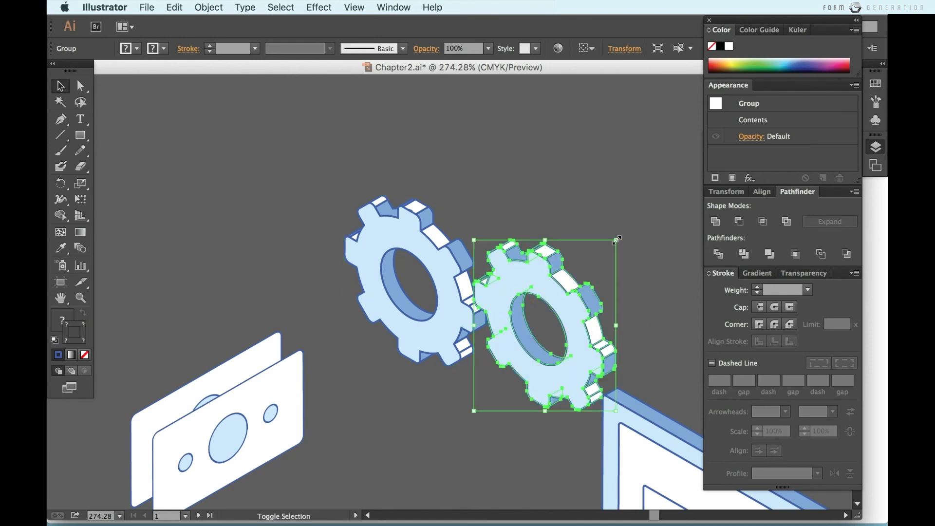
- Scale the gear copy down and position it against the larger gear
left_click_drag(615, 238, 588, 241)
left_click_drag(554, 330, 550, 312)
left_click(597, 286)
- Move the pair of gears closer to the upper corner of the laptop screen
scroll(597, 286, "down", 3)
scroll(597, 286, "down", 5)
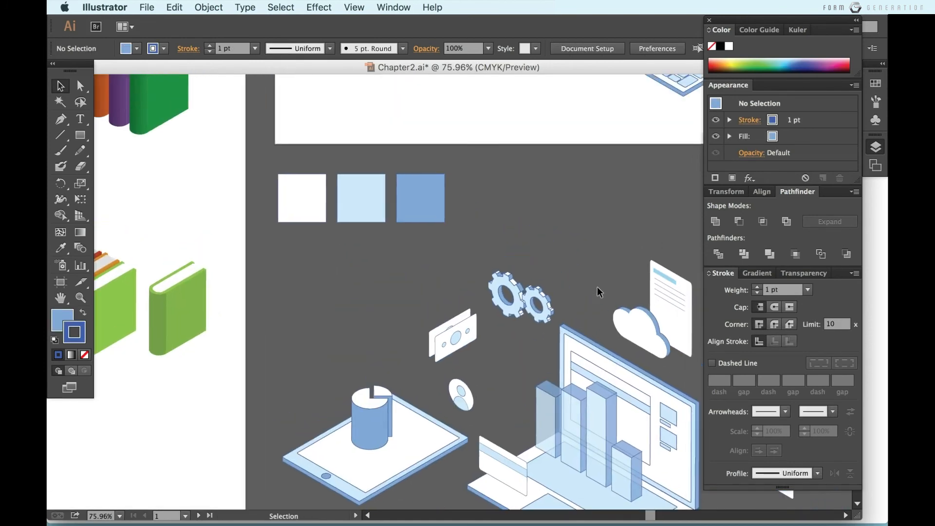
left_click_drag(525, 330, 543, 332)
left_click(557, 280)
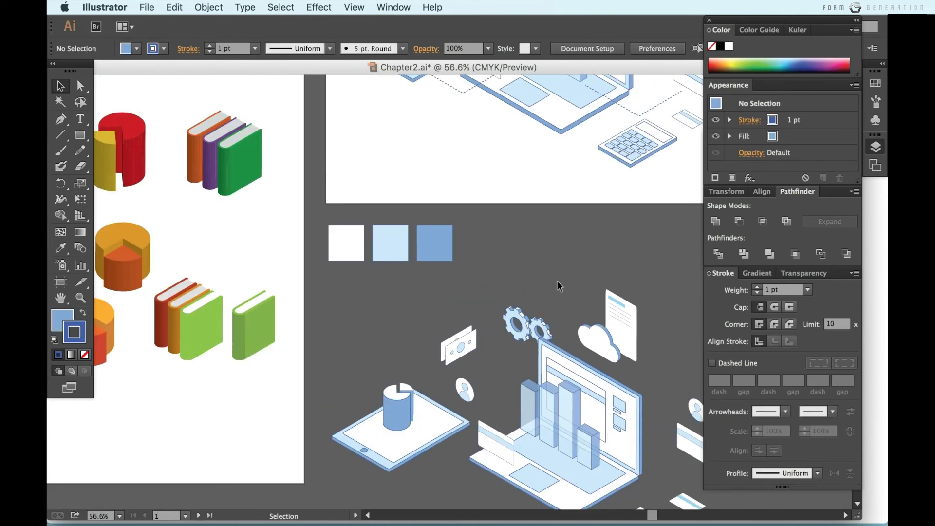
- Place a copy of the round user badge above the gears
scroll(557, 280, "down", 3)
scroll(557, 286, "up", 1)
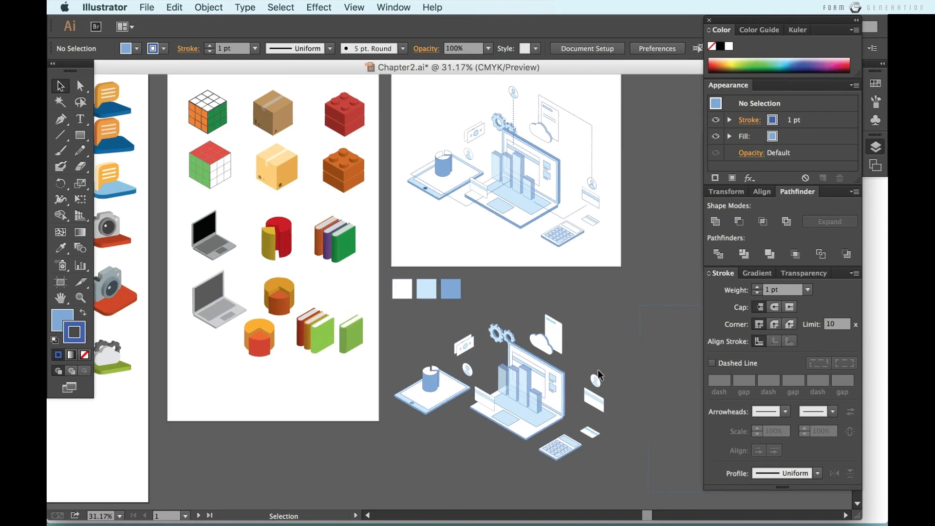
left_click_drag(595, 380, 523, 303)
left_click(541, 300)
- Move the flat dashed connector path from beside the illustration to the area between the tablet and the laptop
scroll(541, 299, "up", 2)
scroll(541, 300, "right", 1)
scroll(541, 298, "down", 1)
scroll(542, 299, "right", 2)
scroll(541, 299, "up", 2)
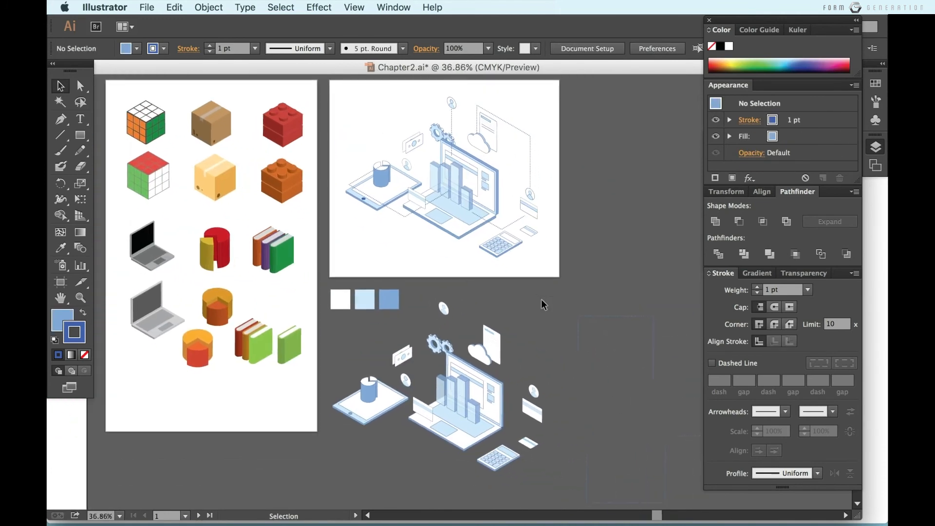
scroll(541, 299, "down", 2)
left_click_drag(590, 438, 311, 380)
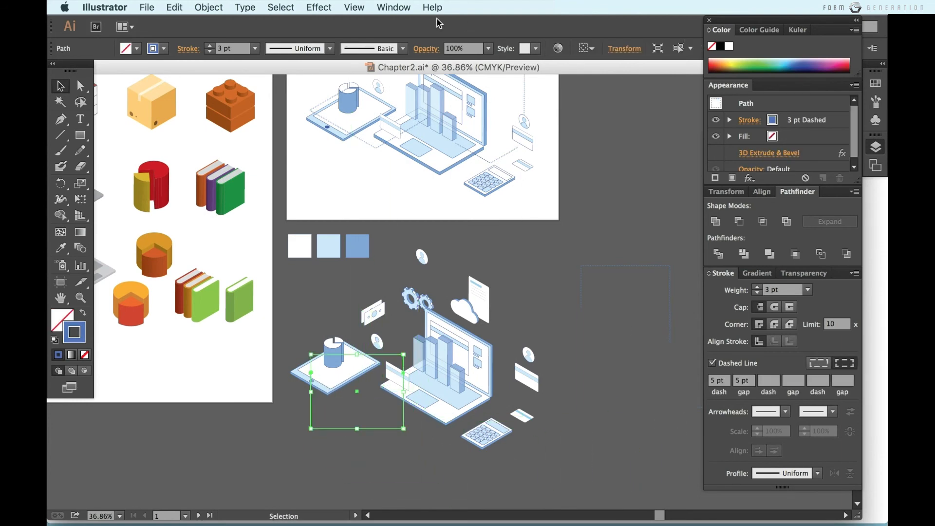
- Apply 3D Extrude & Bevel to the dashed connector with Isometric Top position, 0 pt extrude depth and No Shading
left_click(317, 7)
mouse_move(336, 88)
left_click(555, 89)
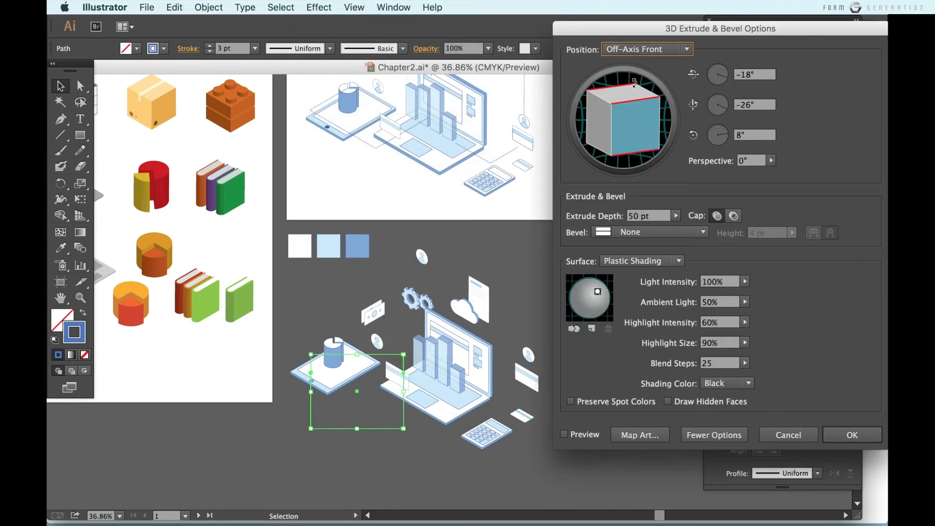
left_click(648, 49)
left_click(647, 290)
left_click(605, 221)
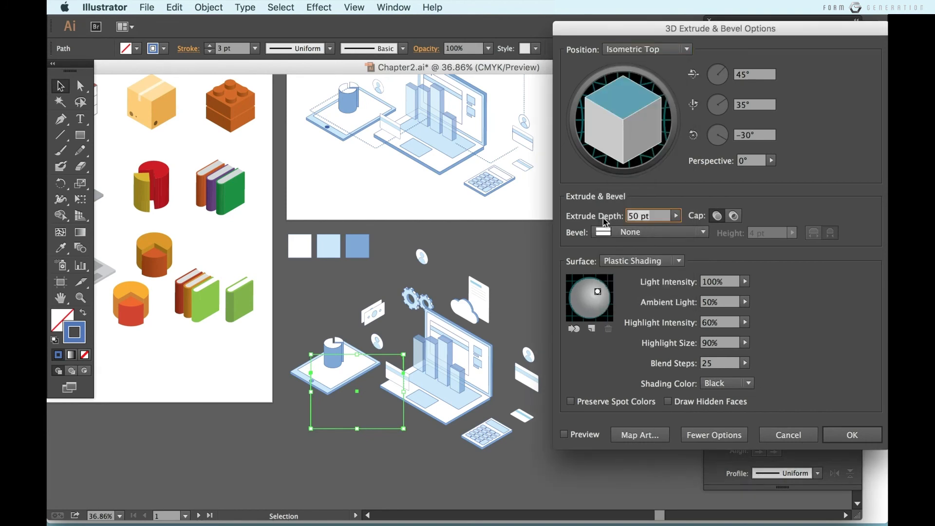
type("0")
left_click(671, 261)
left_click(630, 288)
left_click(583, 331)
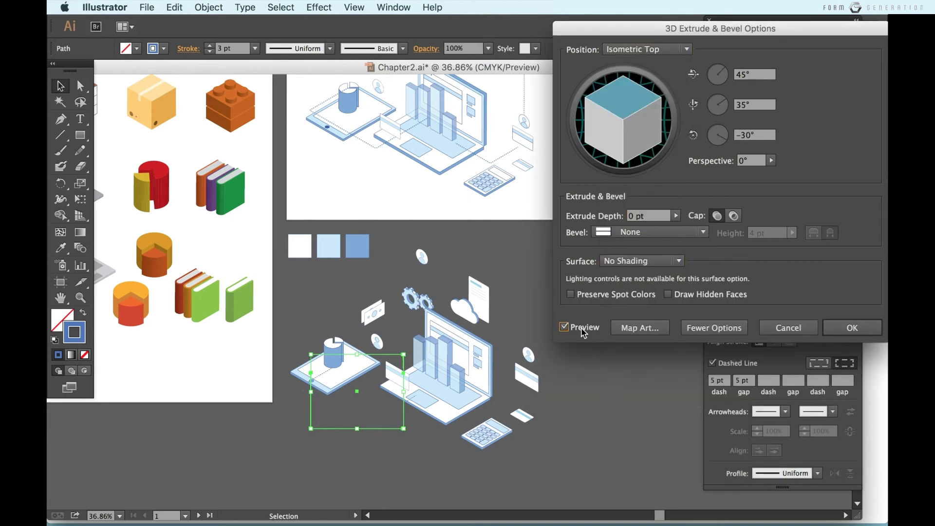
left_click(851, 328)
- Expand the isometric dashed connector's appearance and shift it slightly to link the tablet with the laptop
scroll(384, 431, "up", 1)
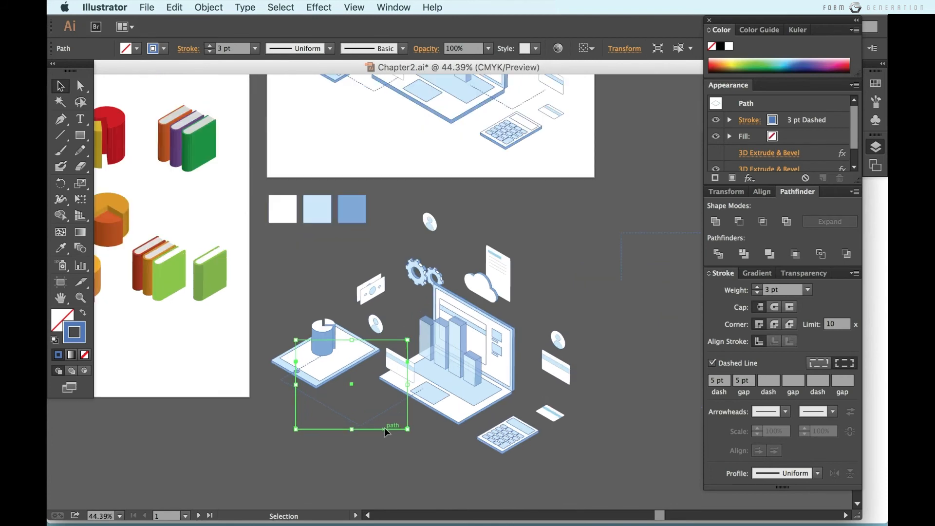
left_click(208, 7)
left_click(240, 152)
mouse_move(389, 401)
left_mouse_down()
mouse_move(376, 356)
mouse_move(393, 410)
mouse_move(380, 385)
mouse_move(388, 380)
mouse_move(373, 400)
left_mouse_up()
left_click(389, 437)
scroll(388, 437, "down", 3)
scroll(389, 437, "up", 2)
left_click(394, 440)
scroll(394, 440, "down", 1)
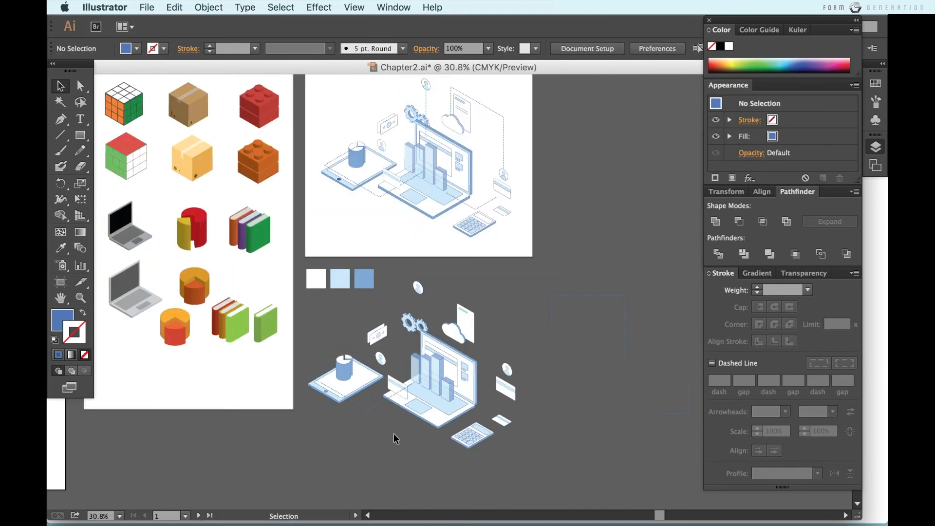
left_click(392, 382)
left_click(404, 480)
scroll(404, 480, "up", 3)
scroll(404, 480, "right", 2)
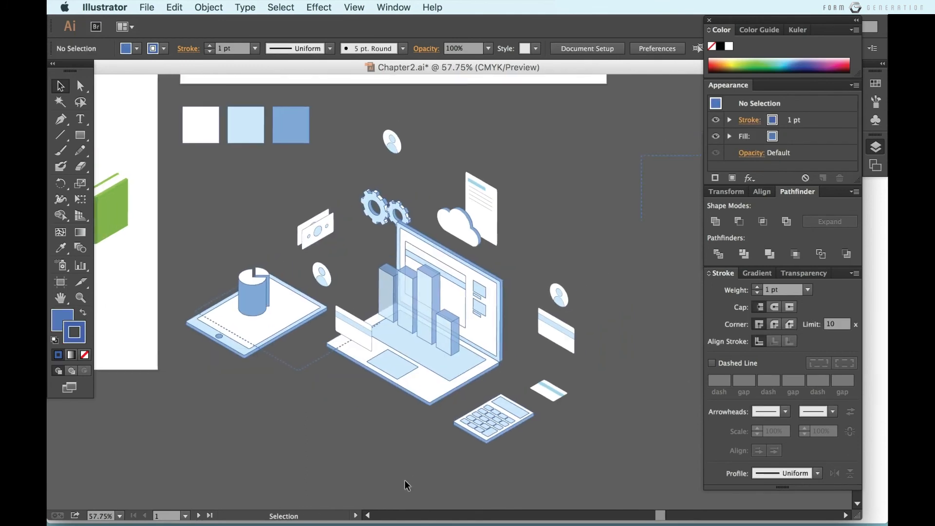
- Apply 3D Extrude & Bevel to the larger flat dashed connector with Isometric Left position, 0 pt extrude depth and No Shading
scroll(404, 480, "down", 3)
scroll(405, 480, "right", 1)
left_click(530, 299)
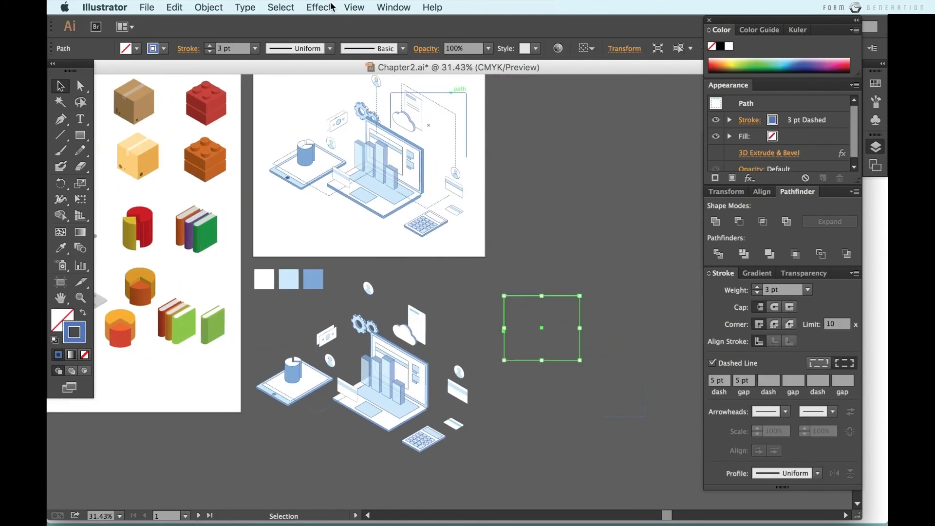
left_click(319, 7)
mouse_move(477, 89)
left_click(539, 88)
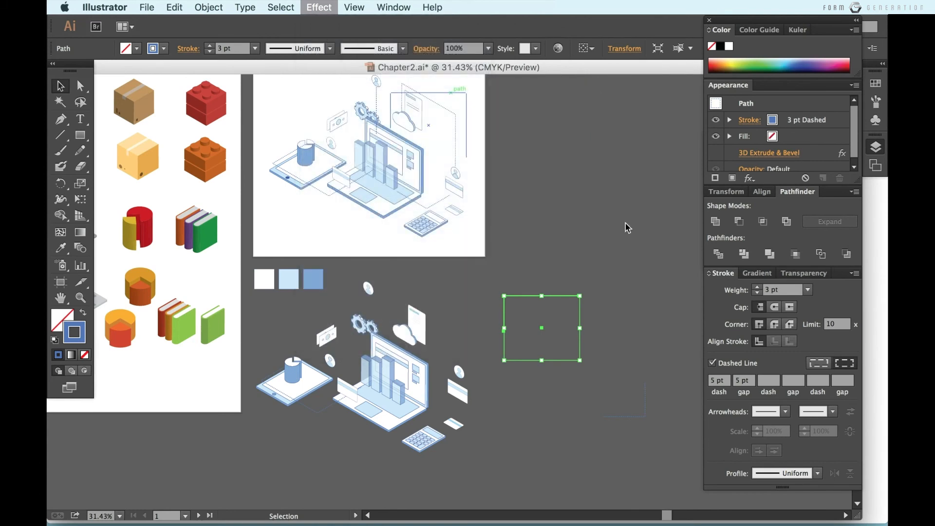
left_click(647, 48)
left_click(673, 276)
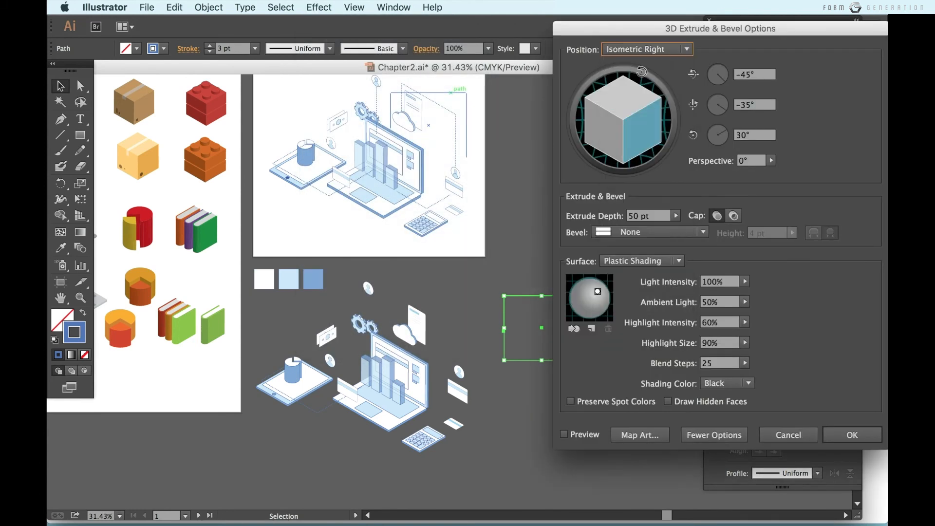
left_click(647, 49)
left_click(642, 261)
type("0")
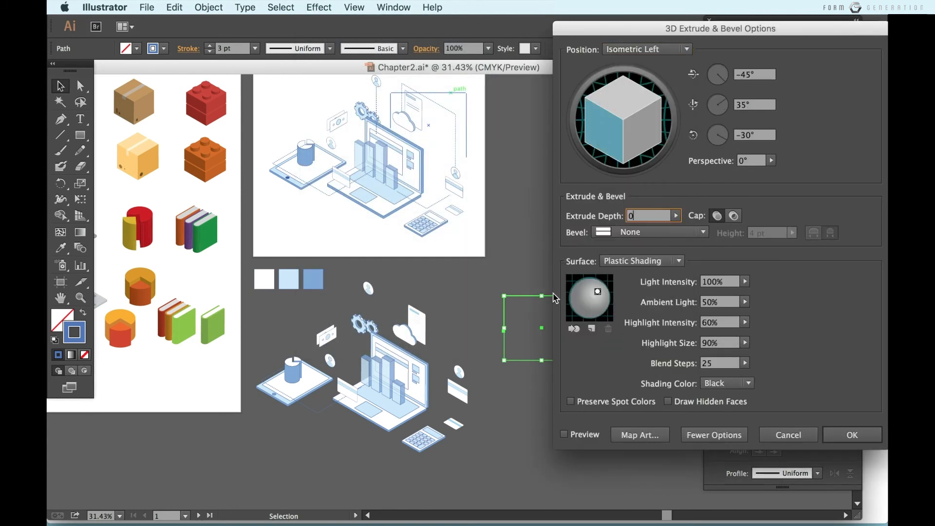
left_click(633, 261)
left_click(627, 294)
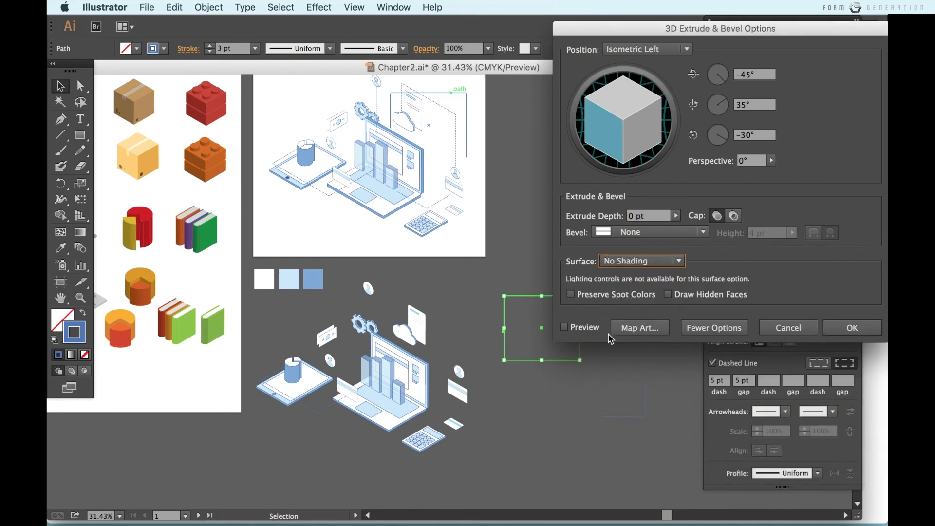
left_click(563, 327)
left_click(851, 328)
left_click(560, 370)
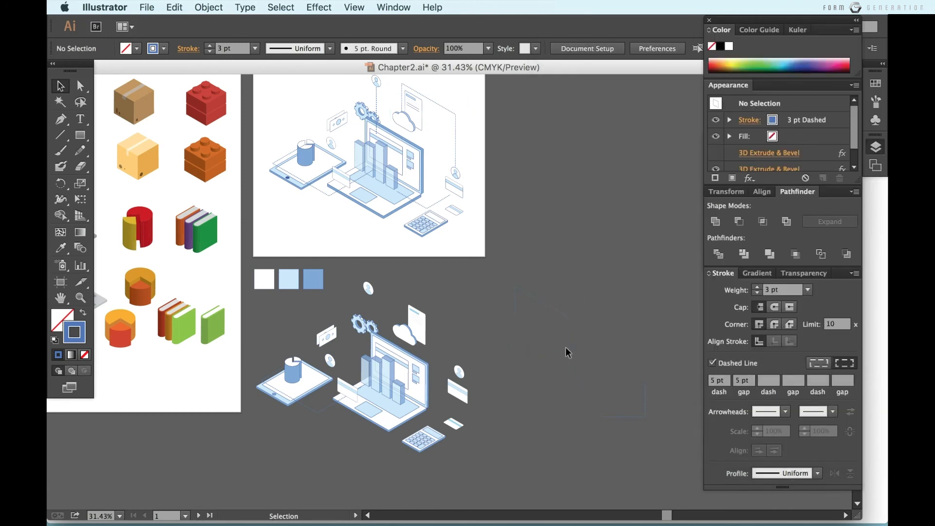
- Move the isometric dashed connector over the cloud and document so that it runs down to the user badge beside the laptop
left_click_drag(562, 351, 457, 343)
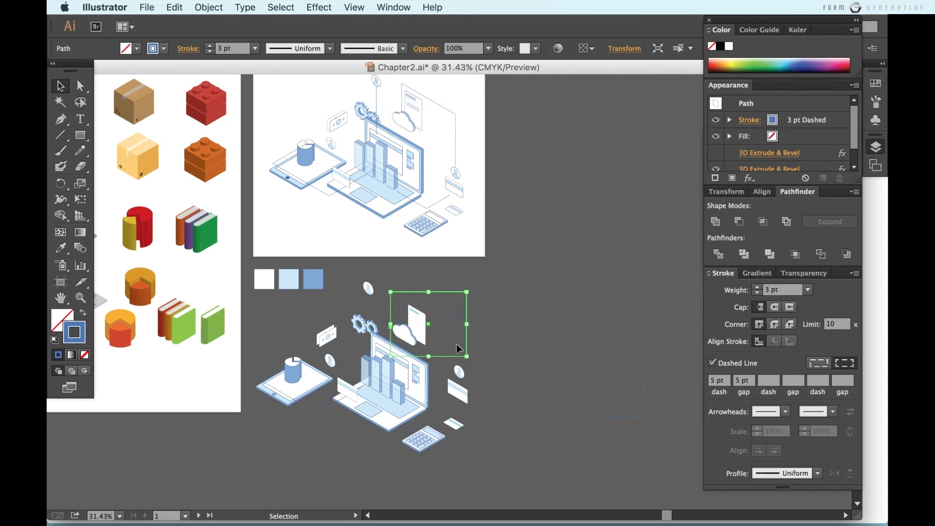
key("Down")
key("Down")
key("Down")
key("Right")
key("Right")
key("Right")
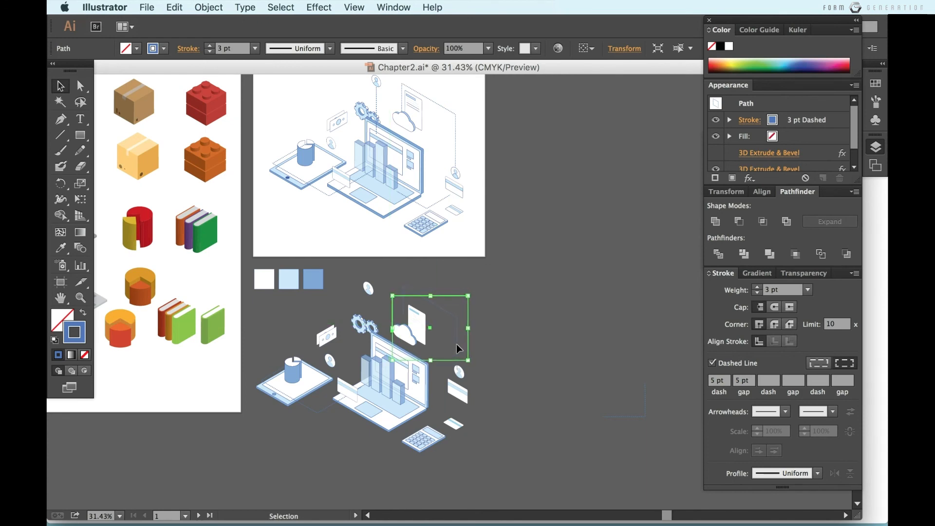
key("Down")
key("Down")
key("Down")
key("Down")
key("Down")
key("Down")
key("Down")
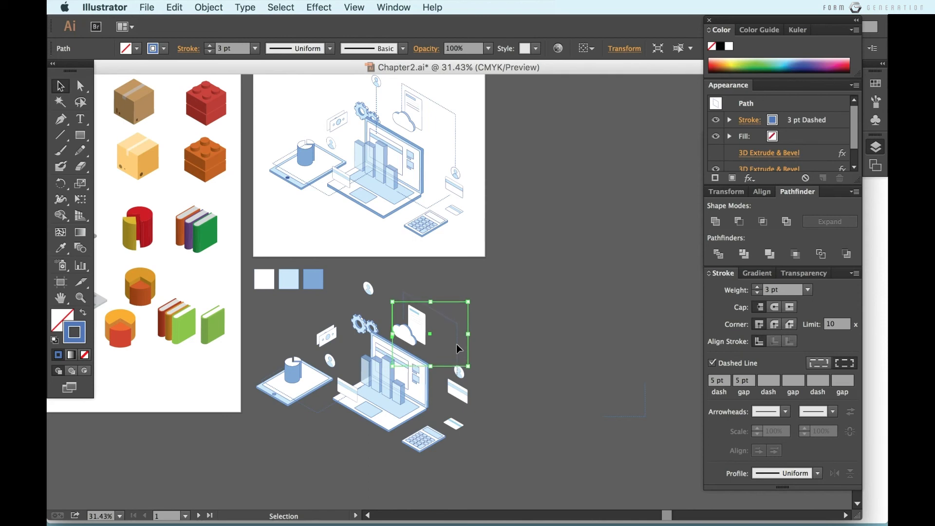
left_click(536, 354)
- Shift the user badge and the card beside the laptop slightly down, below the end of the dashed connector
scroll(535, 354, "up", 3)
left_click(438, 412)
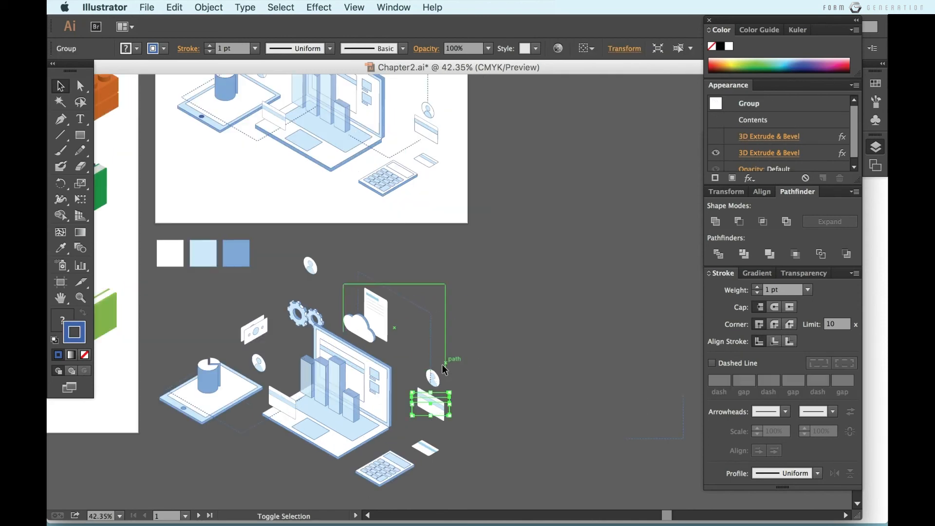
left_click_drag(438, 382, 440, 430)
left_click(483, 413)
left_click(484, 413)
left_click(470, 417)
left_click_drag(430, 389, 431, 392)
left_click(568, 373)
- Bring the remaining flat dashed connector closer and apply 3D Extrude & Bevel with Isometric Top position, 0 pt extrude depth and No Shading
scroll(567, 373, "down", 2)
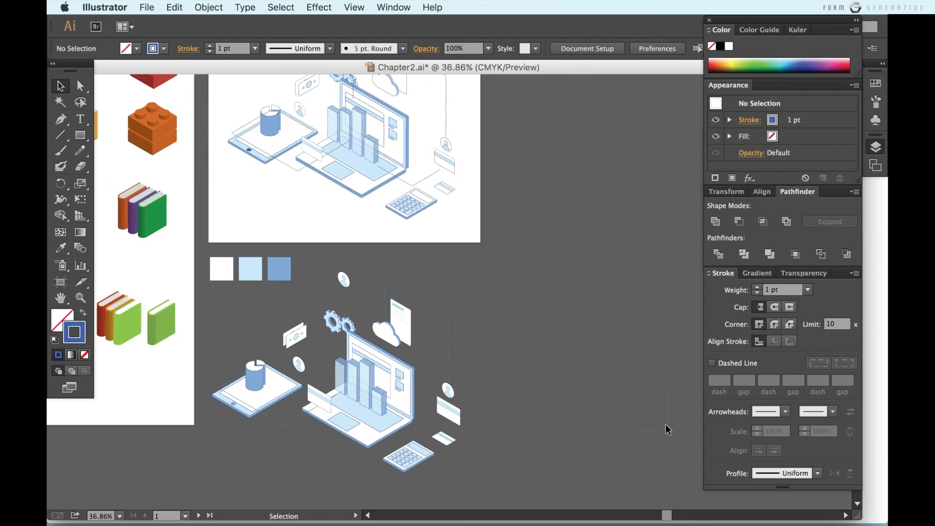
left_click_drag(665, 424, 534, 343)
left_click(327, 9)
mouse_move(340, 88)
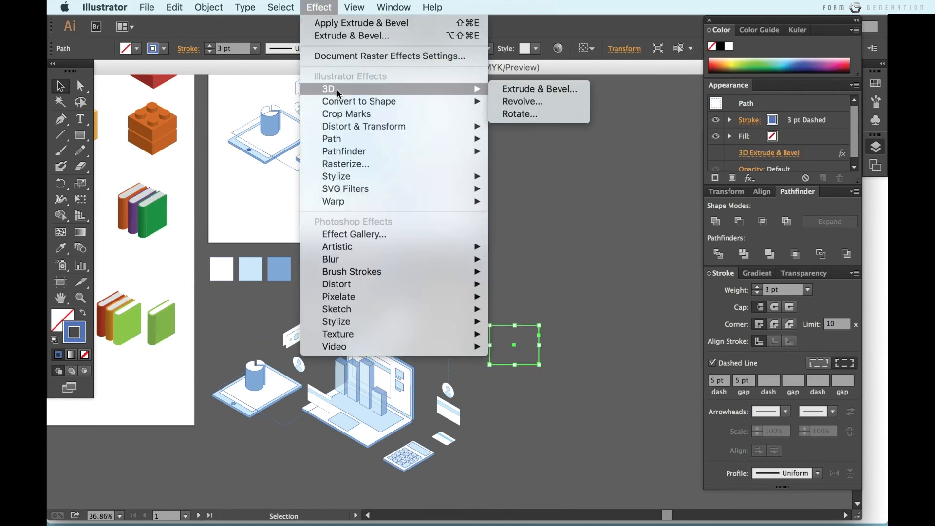
left_click(526, 89)
left_click(648, 48)
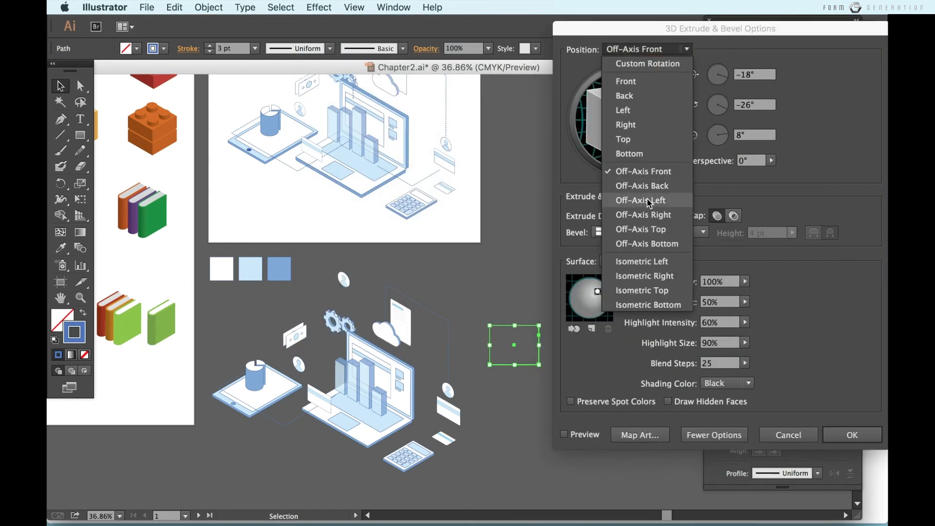
left_click(633, 227)
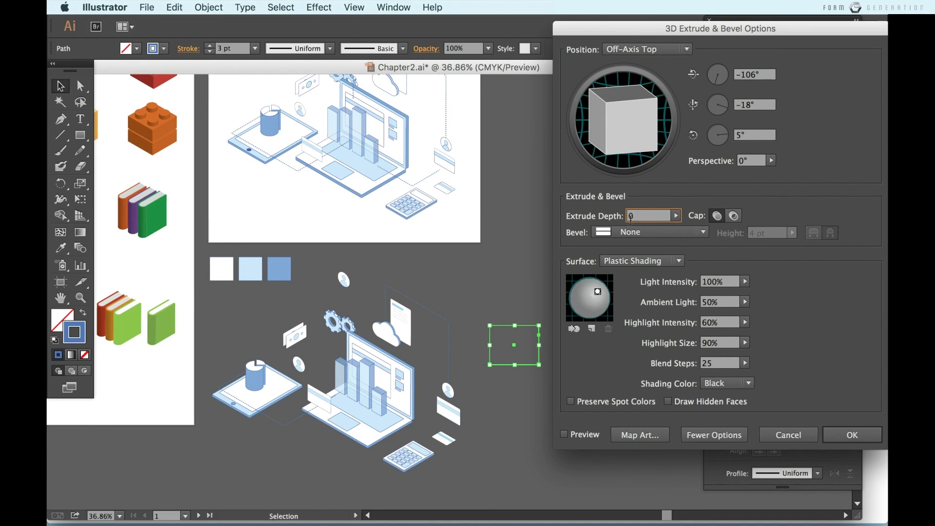
left_click(643, 261)
left_click(631, 291)
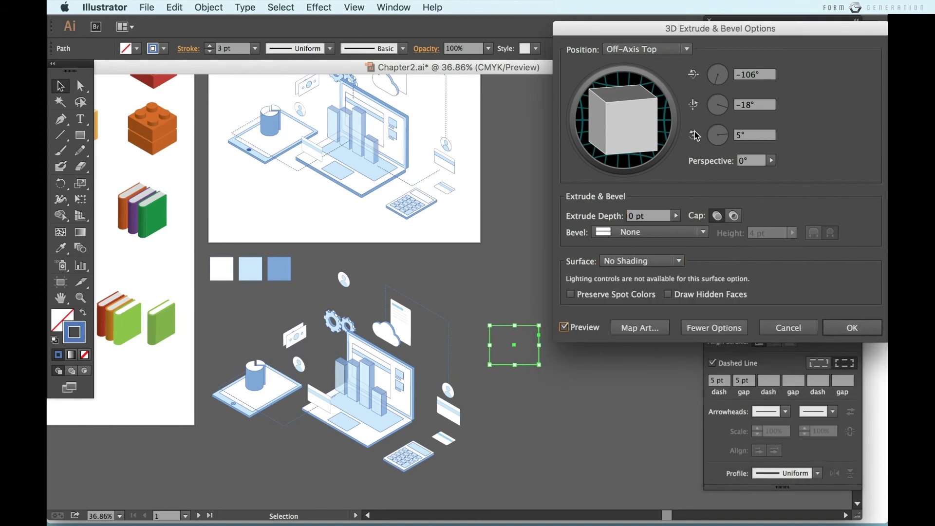
left_click(647, 48)
left_click(649, 288)
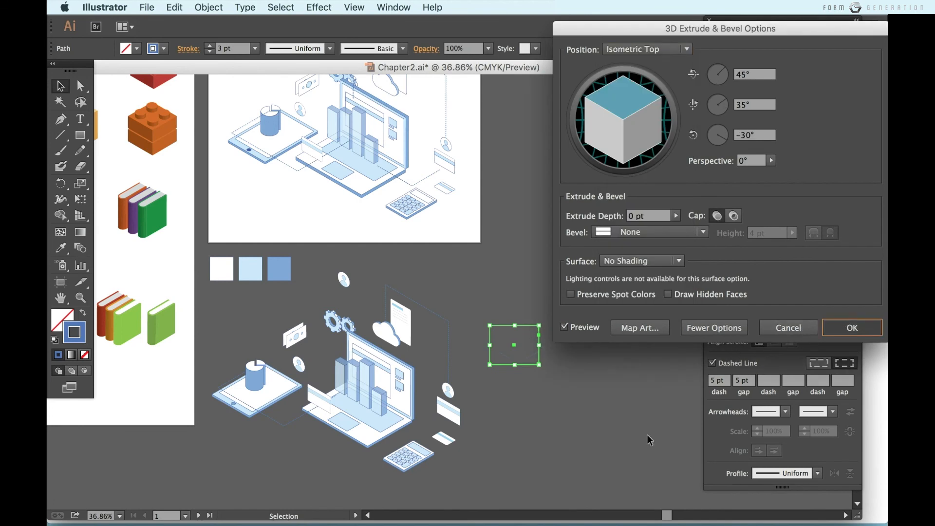
left_click(852, 327)
- Place the small isometric dashed connector between the laptop and the card beside it
left_click_drag(509, 363, 420, 431)
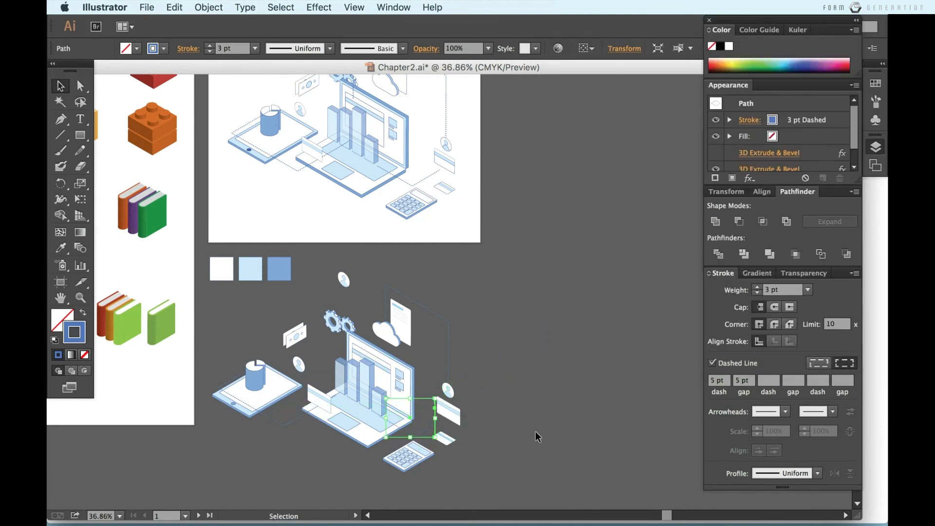
scroll(536, 431, "up", 3)
left_click_drag(336, 426, 347, 427)
left_click(444, 443)
scroll(445, 443, "down", 3)
scroll(445, 443, "down", 3)
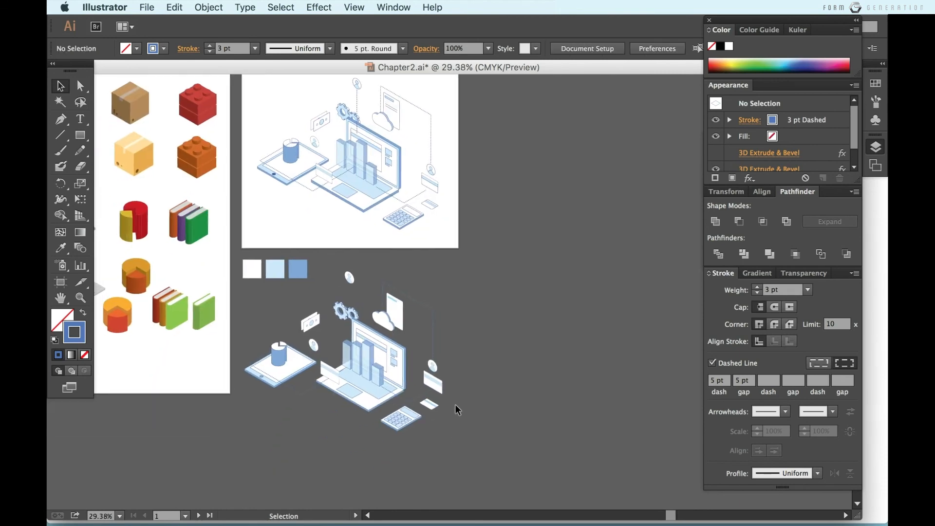
- Draw a vertical dashed line with the Pen tool from the user badge above the gears down to the laptop
left_click(60, 119)
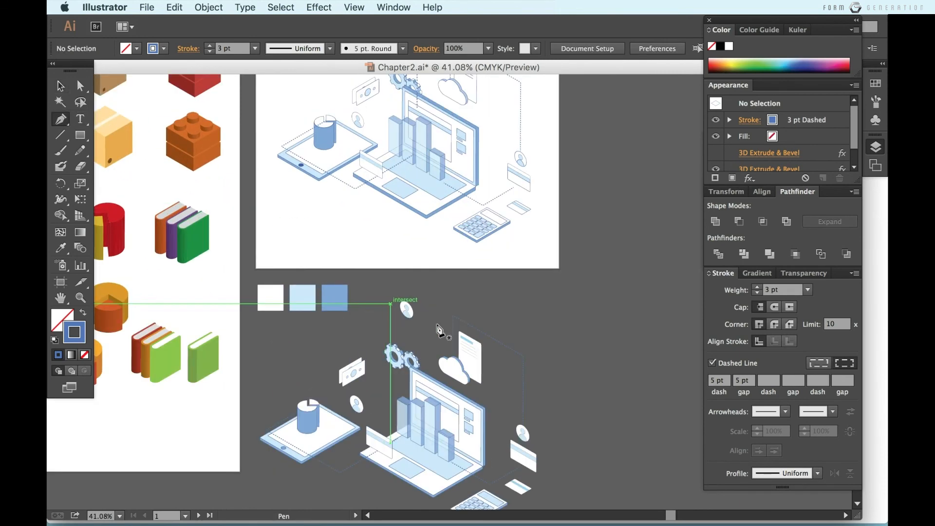
scroll(205, 197, "up", 2)
left_click(405, 322)
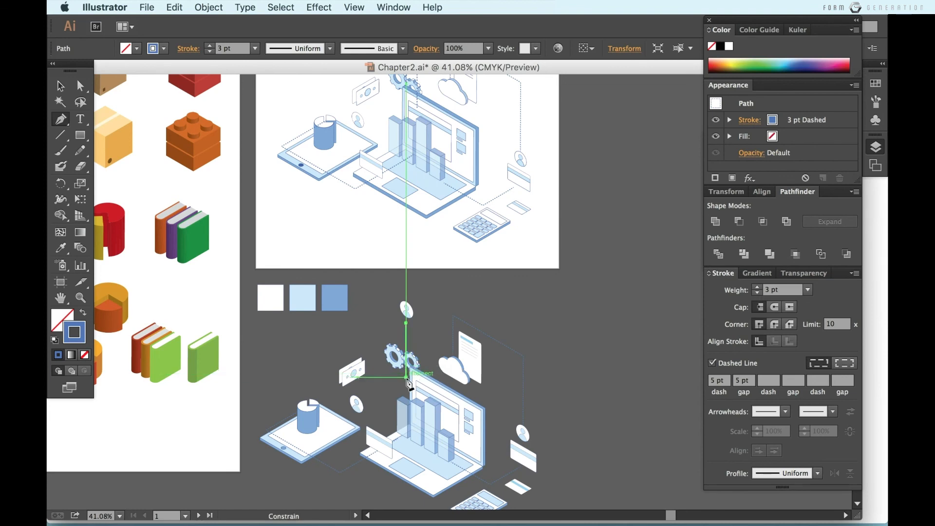
left_click(405, 377)
key("v")
key("i")
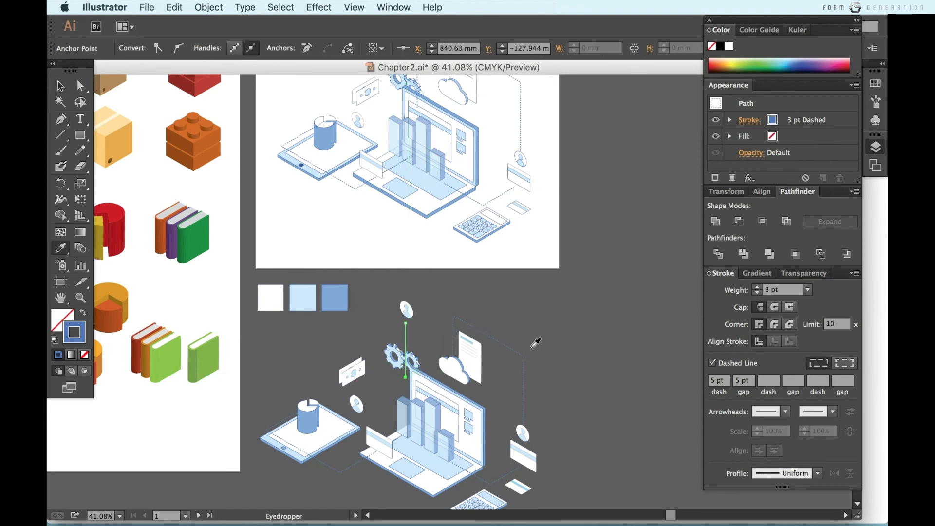
- Shift the vertical dashed line and its user badge slightly so they sit above the laptop screen
key("v")
left_click_drag(424, 339, 419, 312)
left_click(474, 276)
scroll(511, 307, "down", 3)
scroll(535, 389, "down", 1)
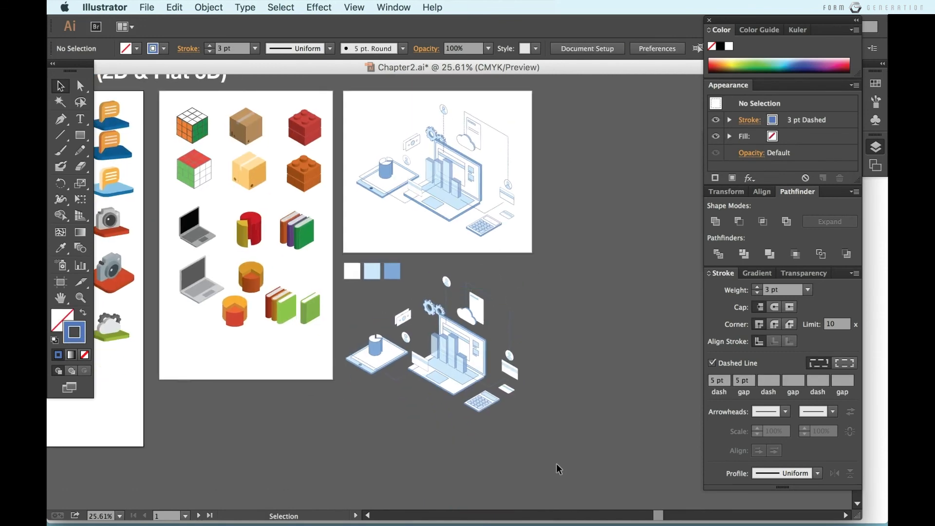
- Extend the reference illustration's artboard downward until it encloses the whole new illustration
scroll(437, 314, "down", 2)
left_click(60, 281)
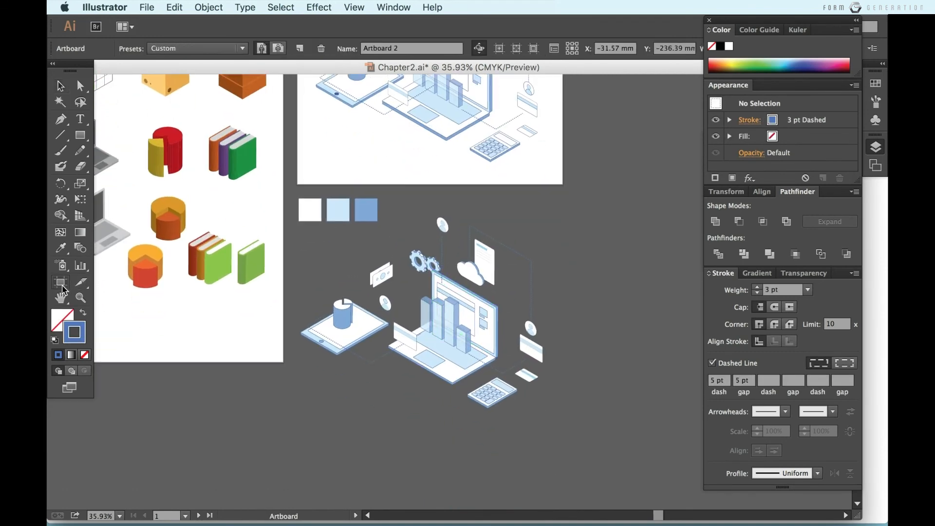
left_click(465, 173)
left_click_drag(430, 185, 449, 435)
key("v")
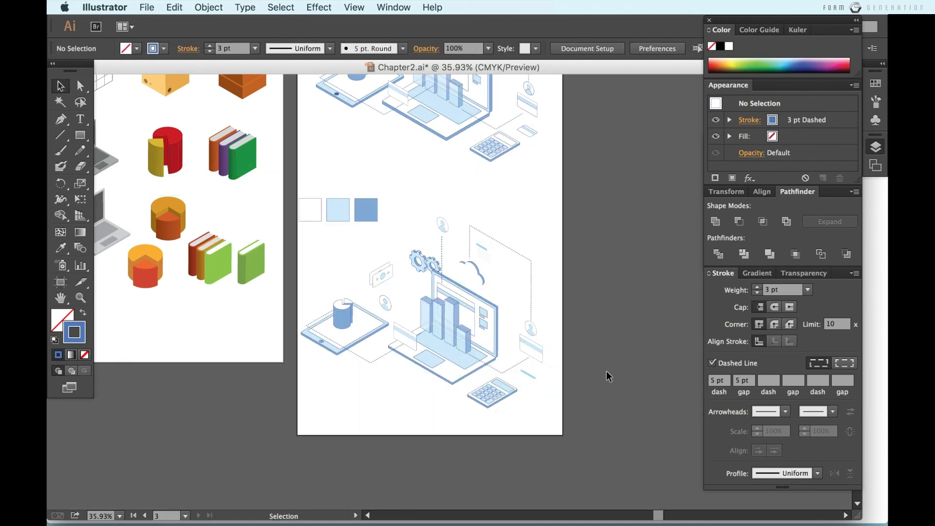
- Give the cloud's front face and the document page a white fill and blue 1 pt outline sampled from the swatches
left_click(470, 268)
key("i")
left_click(351, 216)
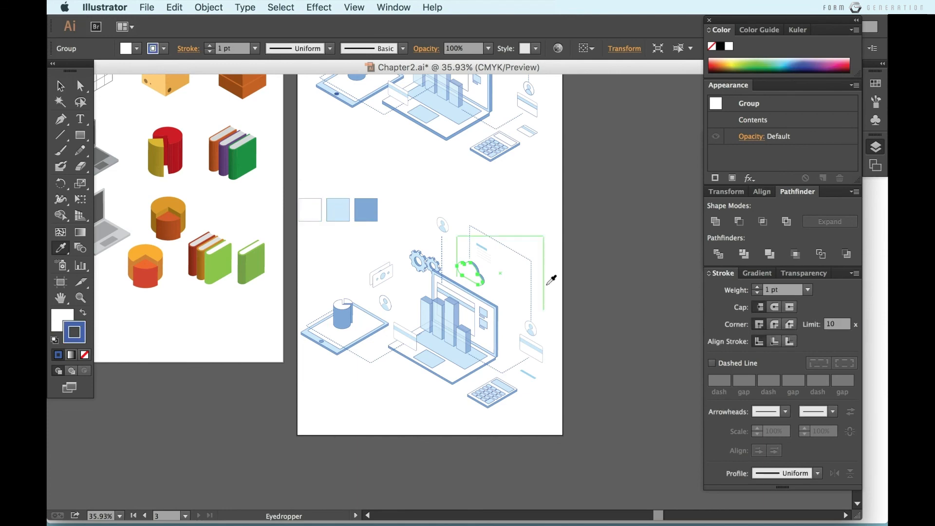
key("a")
left_click(605, 334)
key("u")
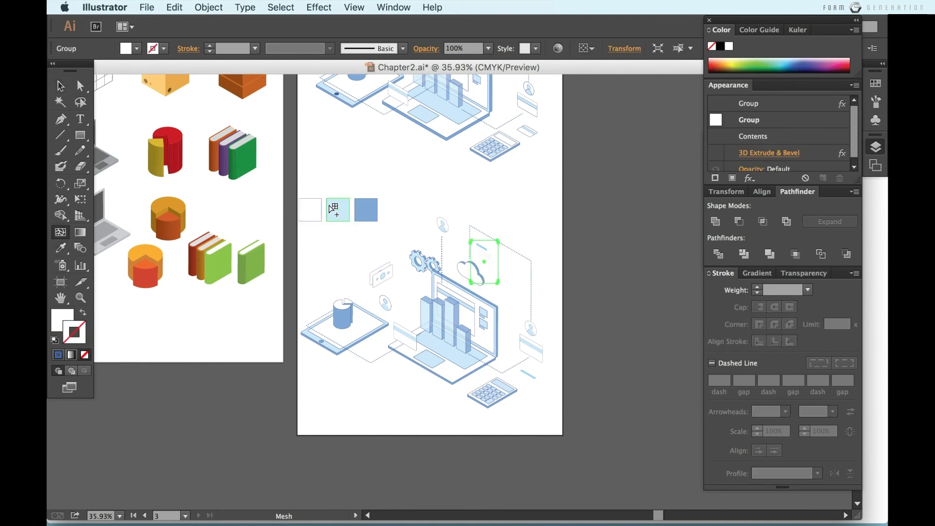
key("i")
left_click(314, 207)
key("v")
left_click(603, 373)
- Match the small card above the calculator to the larger cards: white outlined face and light-blue stripe with 1 pt blue stroke
scroll(602, 373, "up", 6)
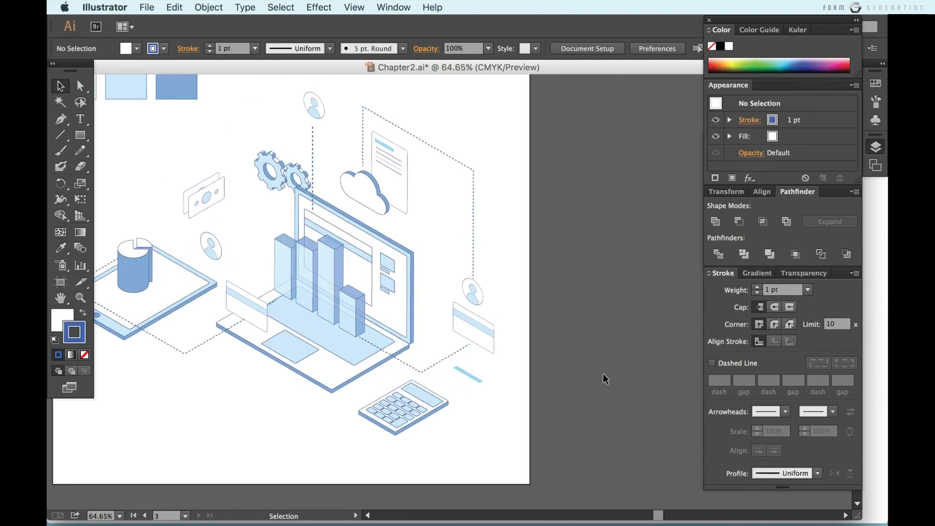
key("a")
left_click(475, 379)
key("i")
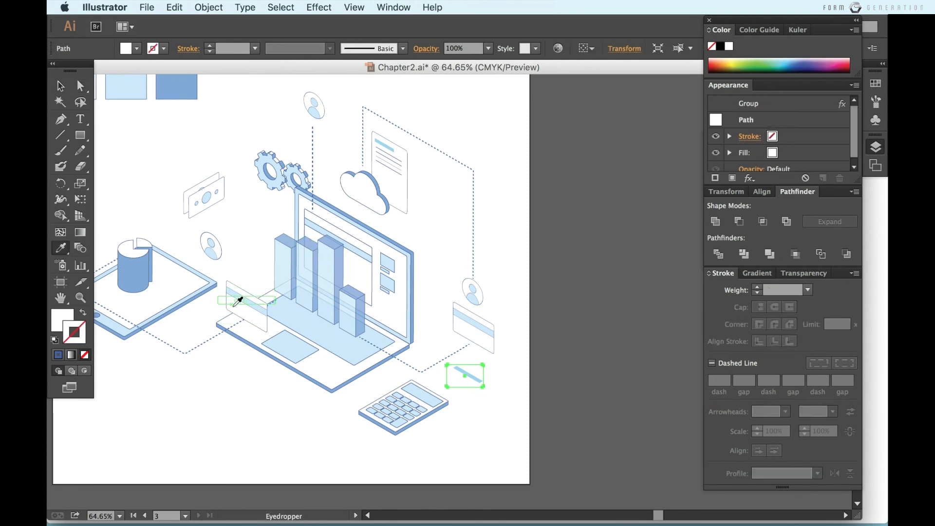
left_click(239, 303)
scroll(446, 371, "up", 4)
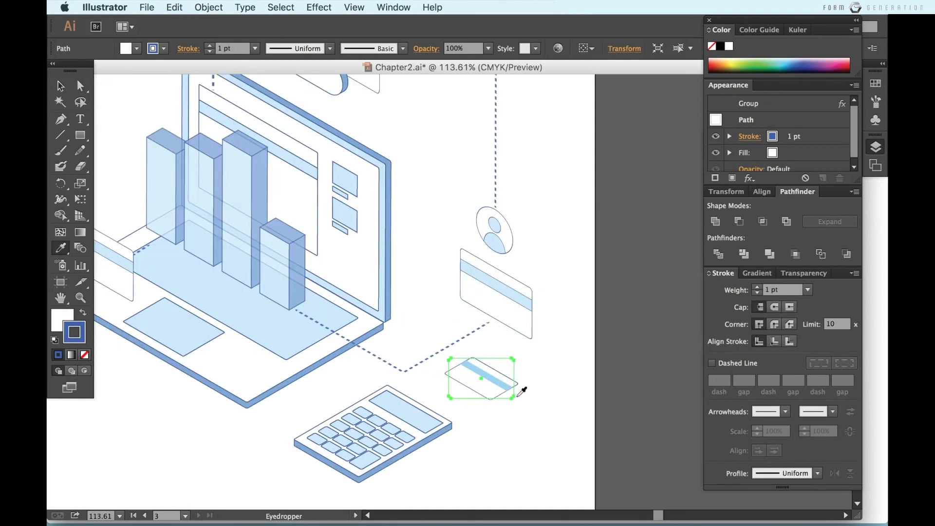
key("a")
left_click(491, 380)
key("i")
left_click(483, 279)
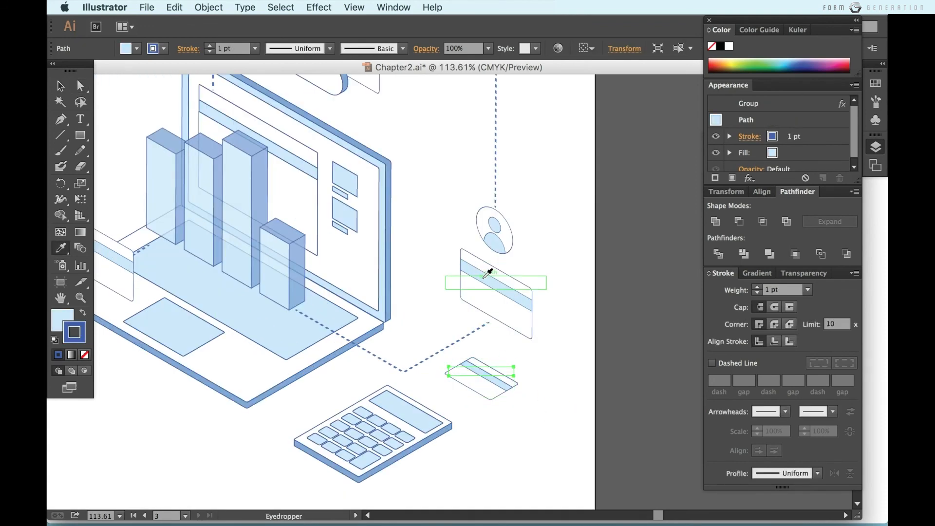
key("v")
- Recolour the document's header stripe with the light-blue fill and 1 pt blue outline used in the rest of the illustration
scroll(432, 228, "up", 2)
scroll(431, 227, "left", 3)
scroll(431, 227, "up", 5)
scroll(431, 227, "left", 2)
key("a")
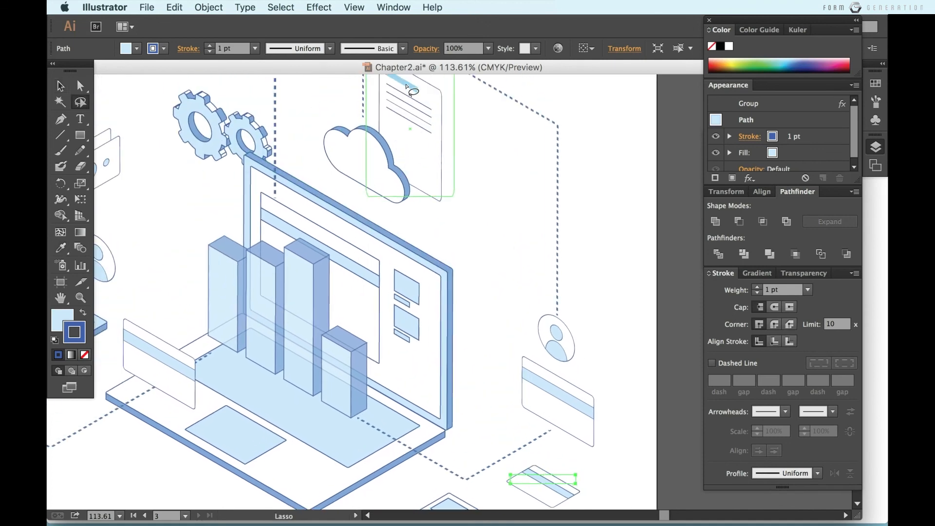
scroll(408, 87, "up", 1)
left_click(408, 88)
key("i")
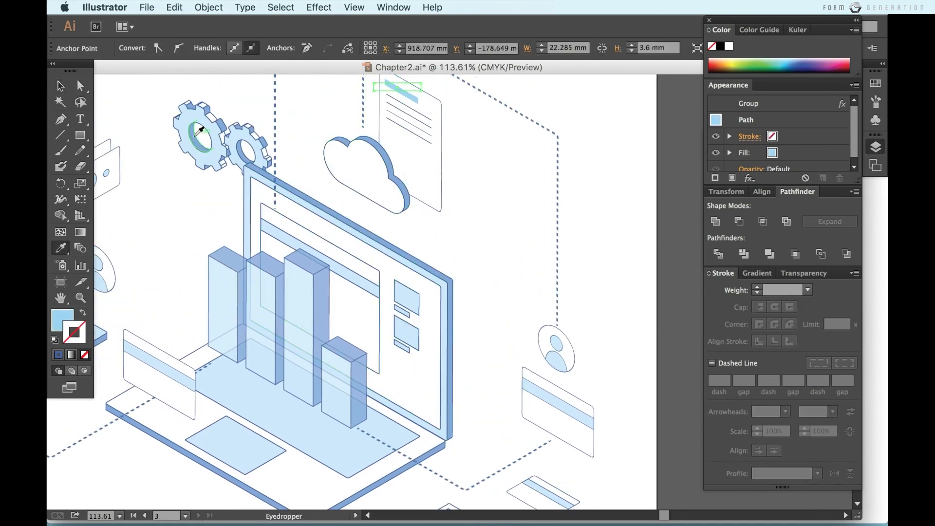
scroll(278, 192, "down", 3)
key("v")
left_click(509, 242)
scroll(509, 243, "left", 3)
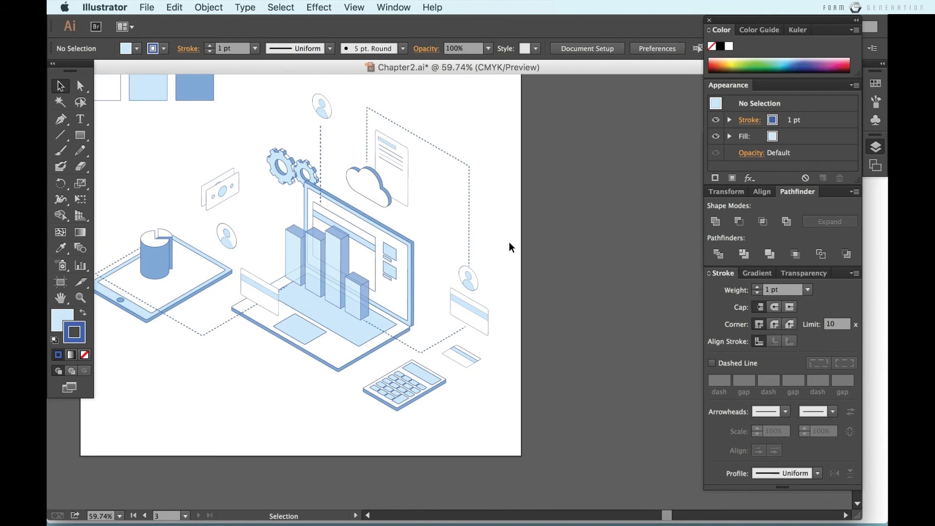
- Delete the three colour swatch squares above the new illustration
scroll(509, 242, "down", 2)
left_click(298, 159)
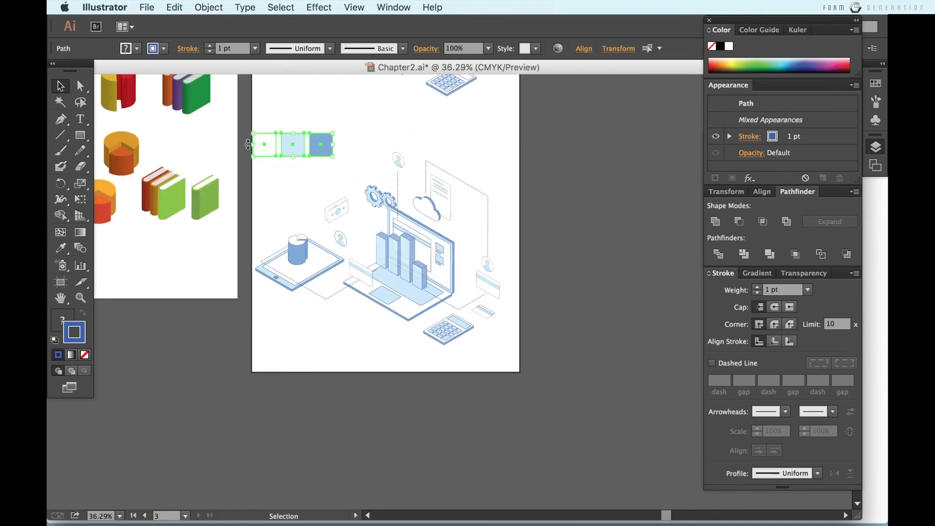
key("Delete")
scroll(333, 371, "up", 5)
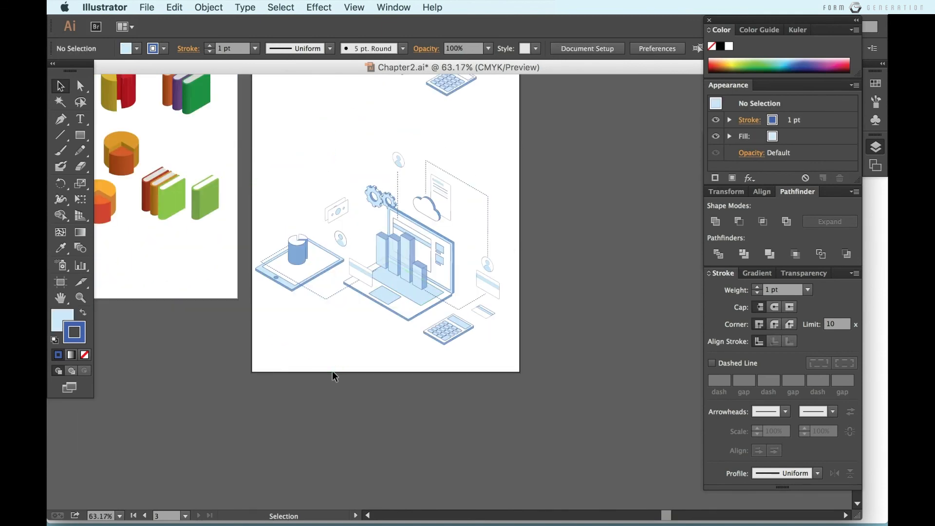
scroll(325, 382, "up", 3)
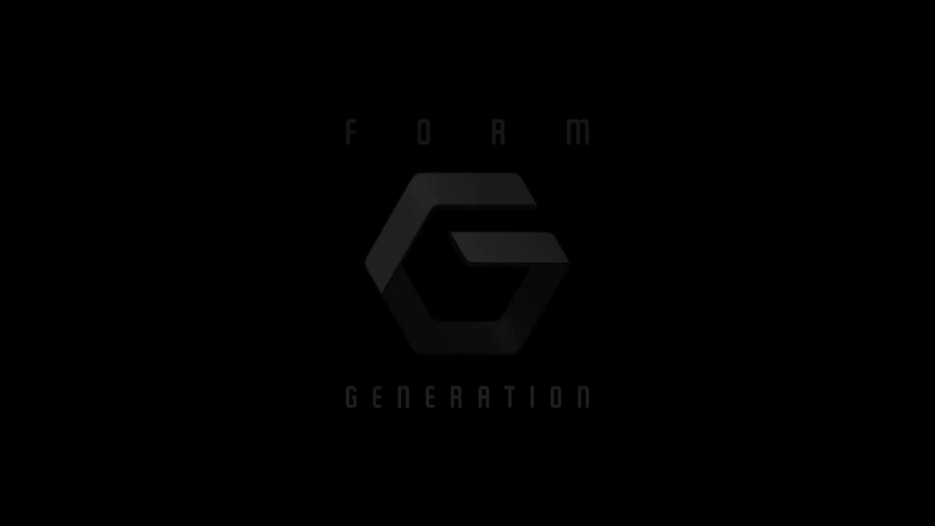